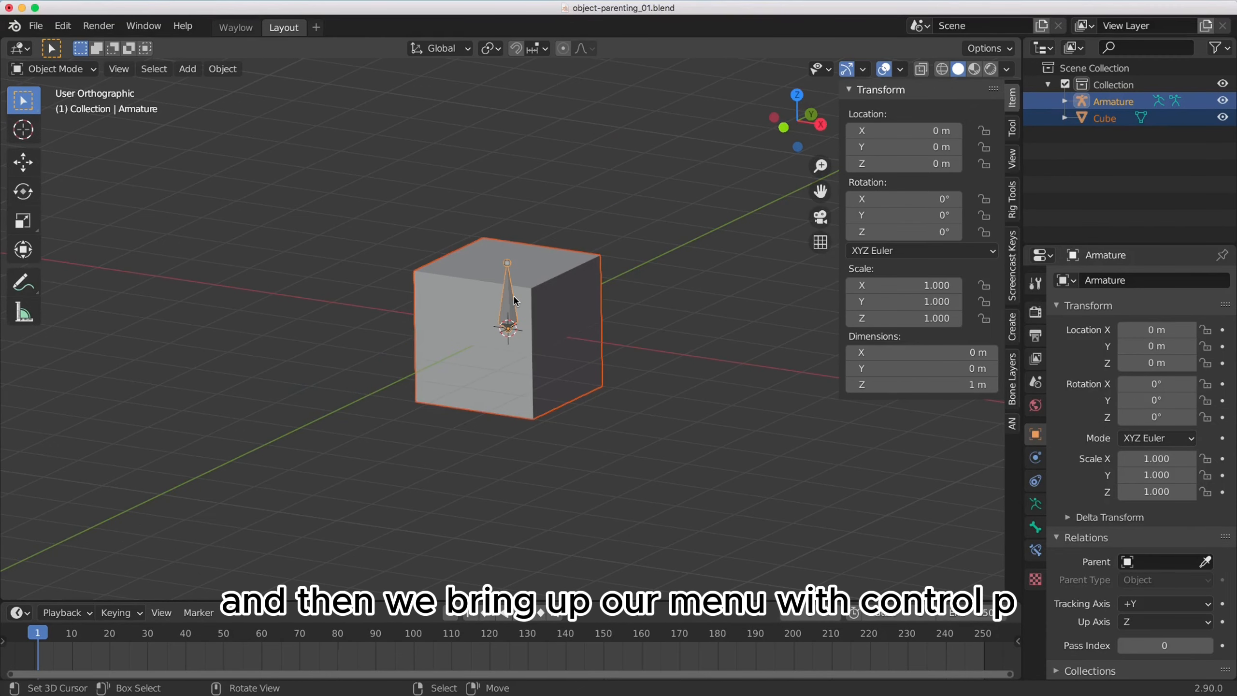
# - Parent the selected cube to the armature using the Object parenting type
pyautogui.hotkey('ctrl', 'p')
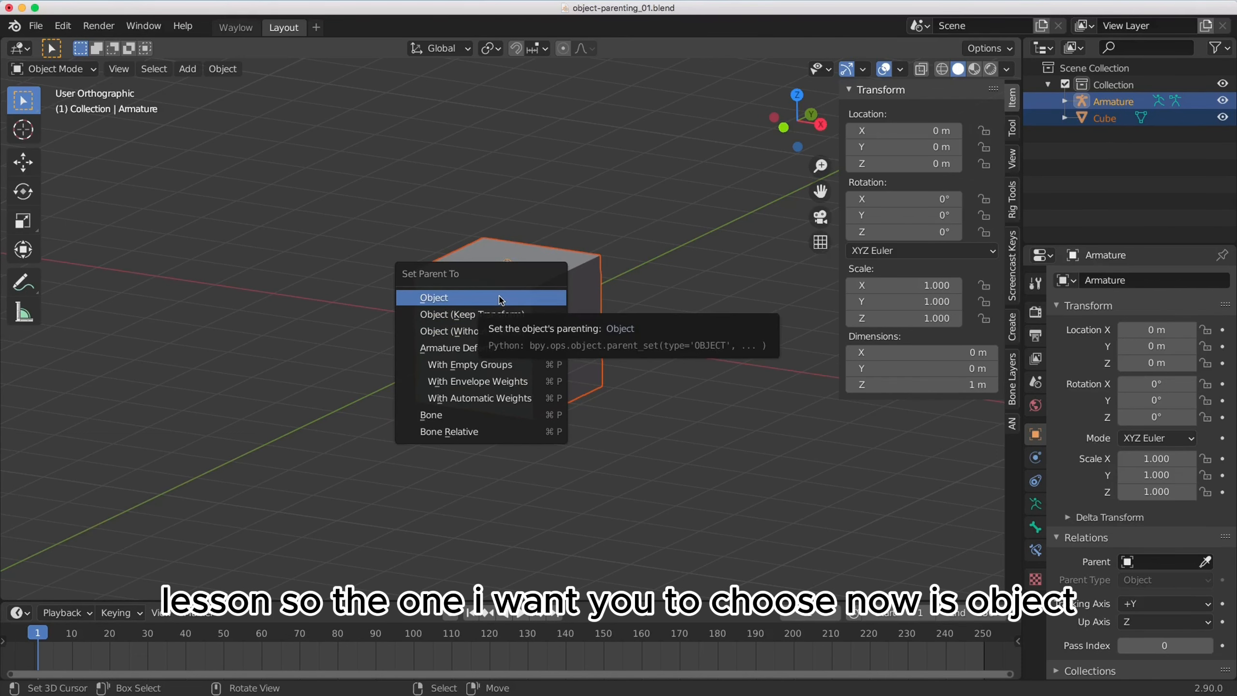
pyautogui.click(501, 301)
pyautogui.rightClick(512, 311)
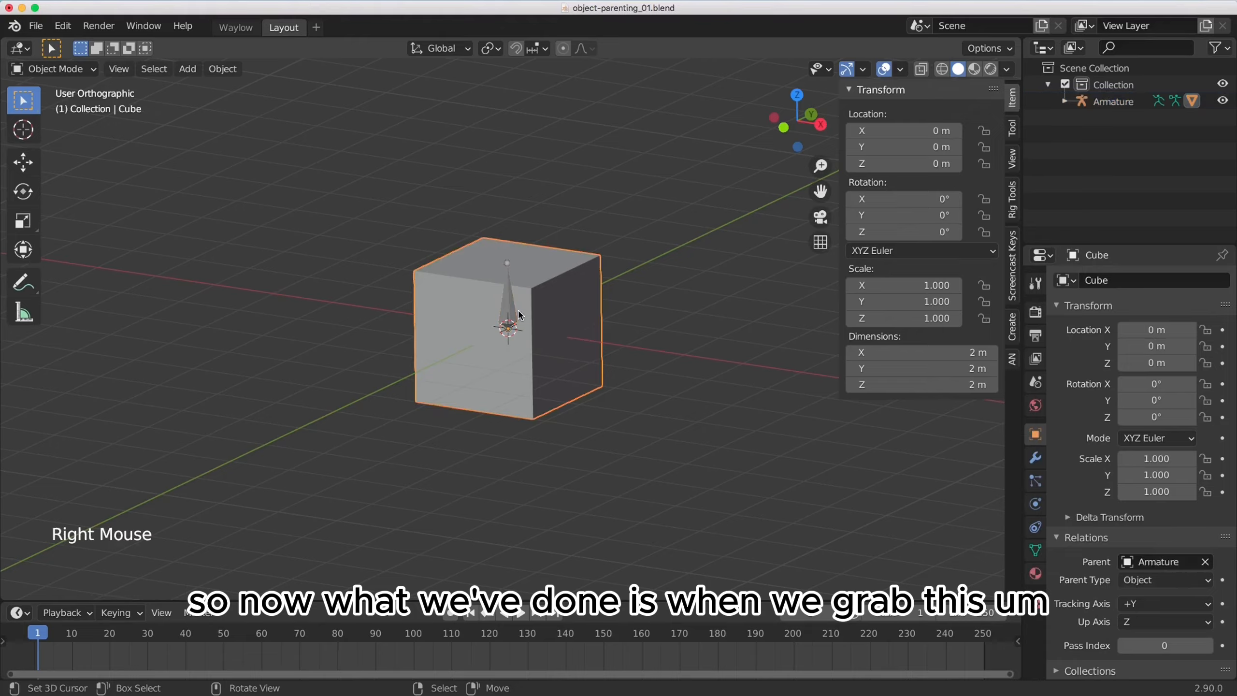
# - Try moving the armature object in Object Mode to check how the cube follows it
pyautogui.rightClick(512, 308)
pyautogui.press('g')
pyautogui.rightClick(571, 236)
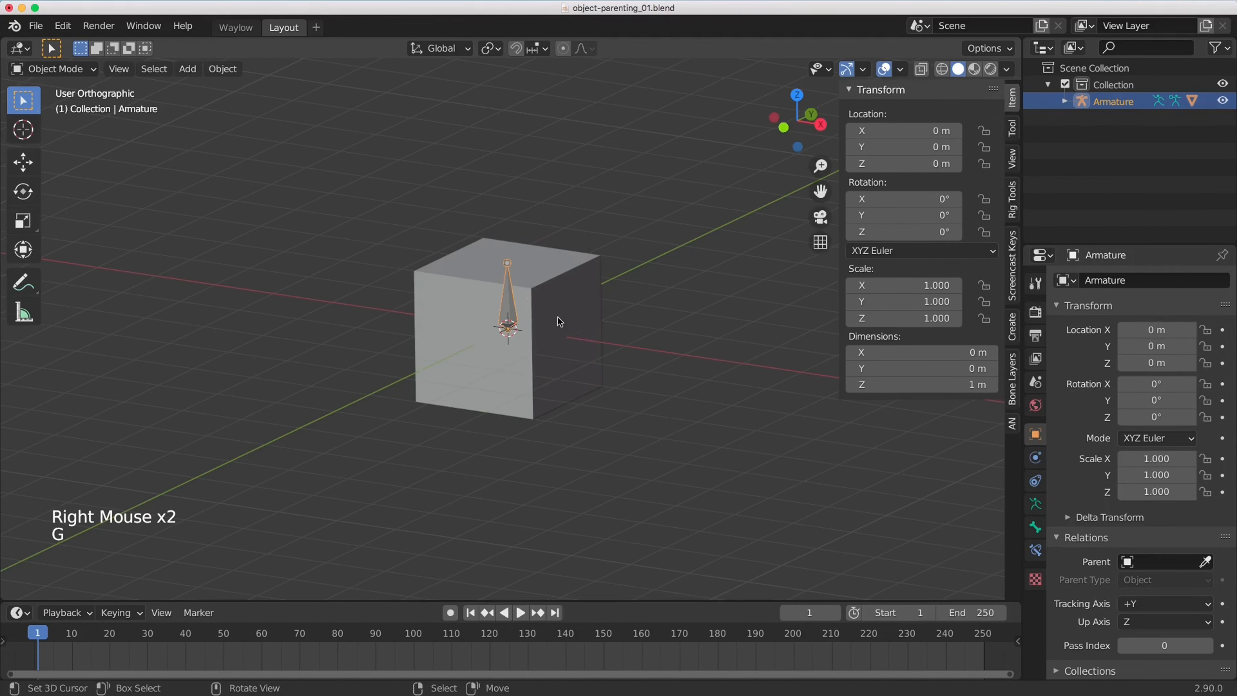
# - Try moving the bone in Pose Mode to check the cube's response, and return to Object Mode
pyautogui.press('Tab')
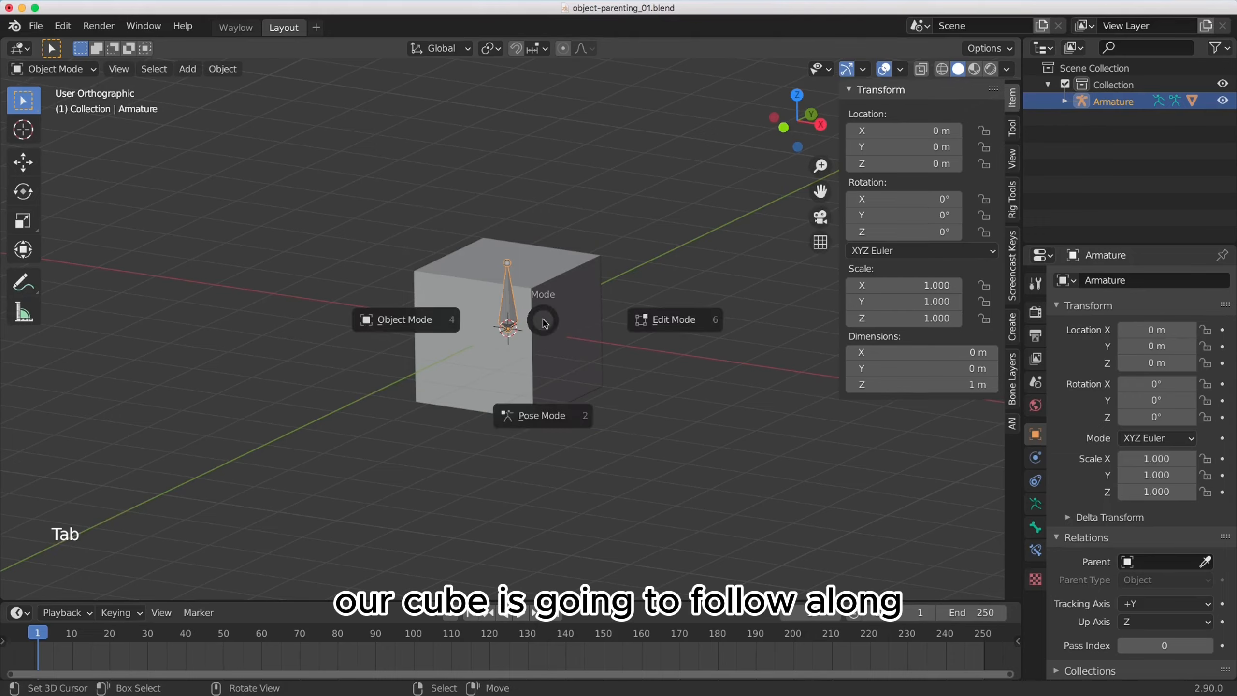
pyautogui.rightClick(512, 322)
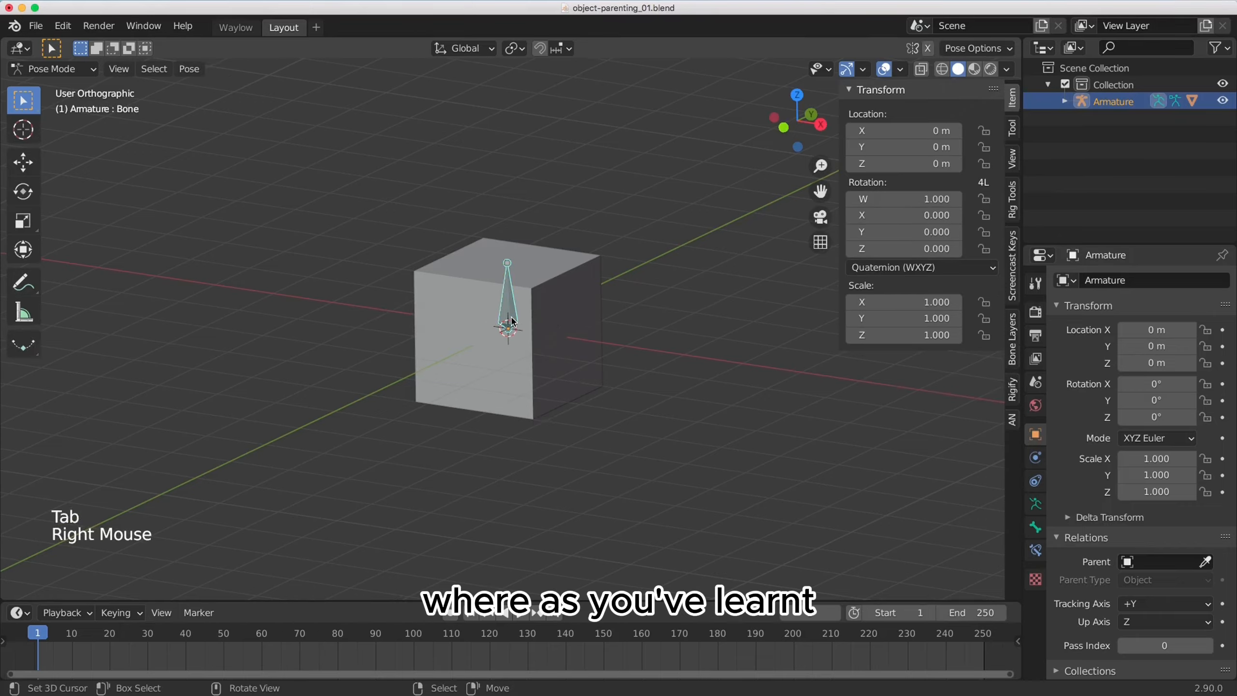
pyautogui.press('g')
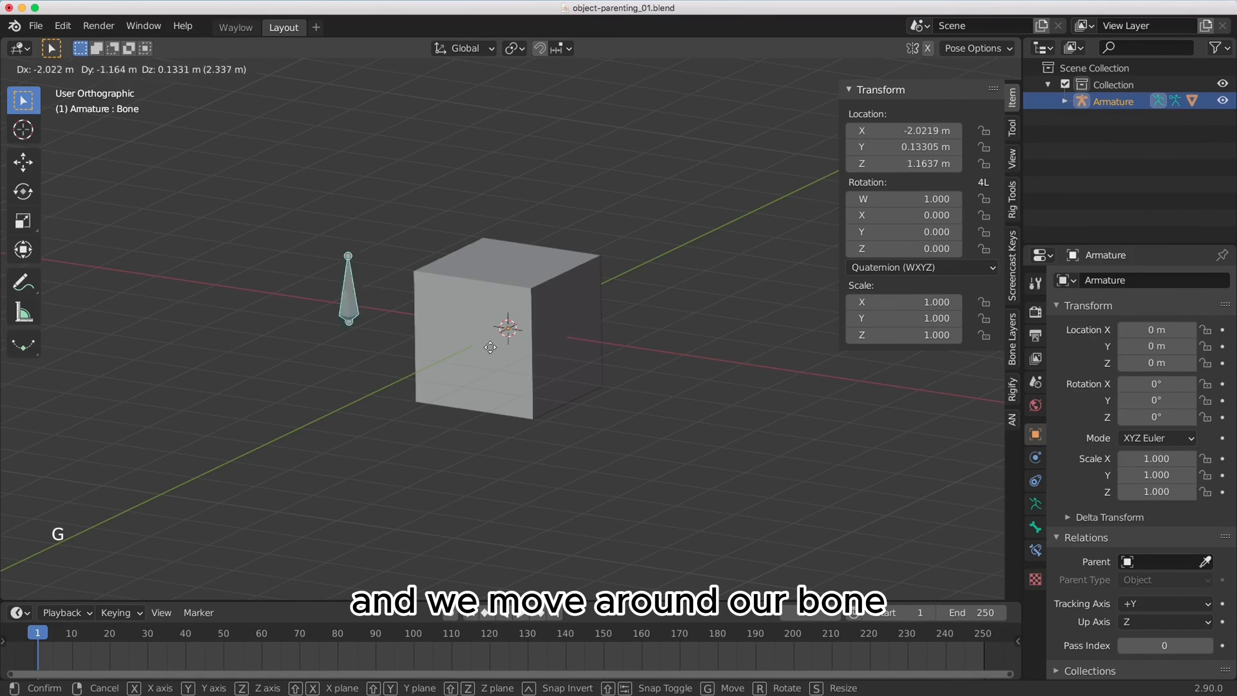
pyautogui.rightClick(542, 299)
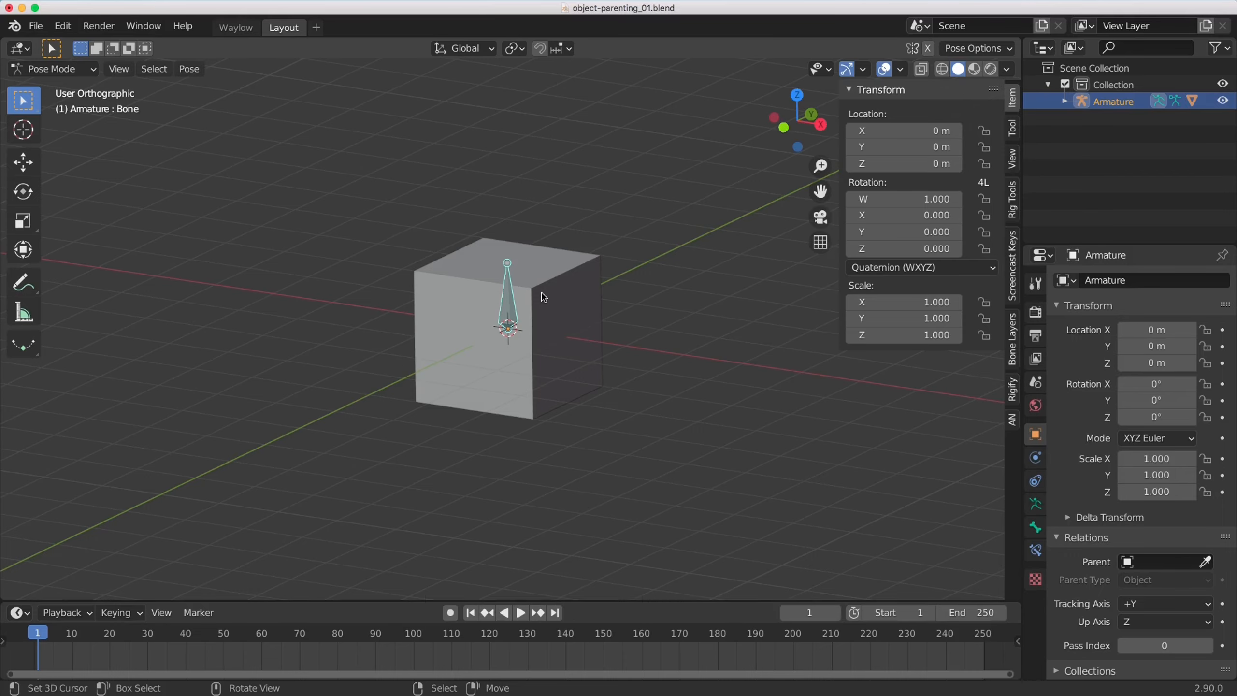
pyautogui.press('Tab')
pyautogui.click(434, 295)
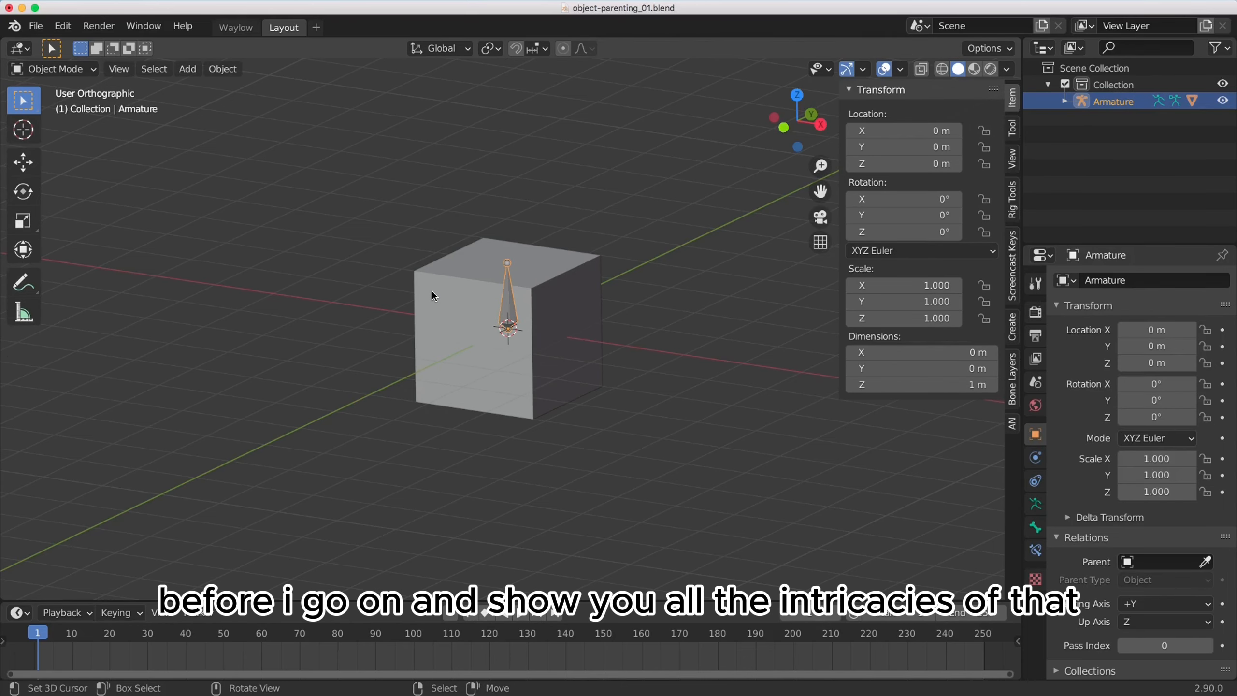
# - Select the cube as the child and add the armature to the selection as the parent
pyautogui.rightClick(435, 295)
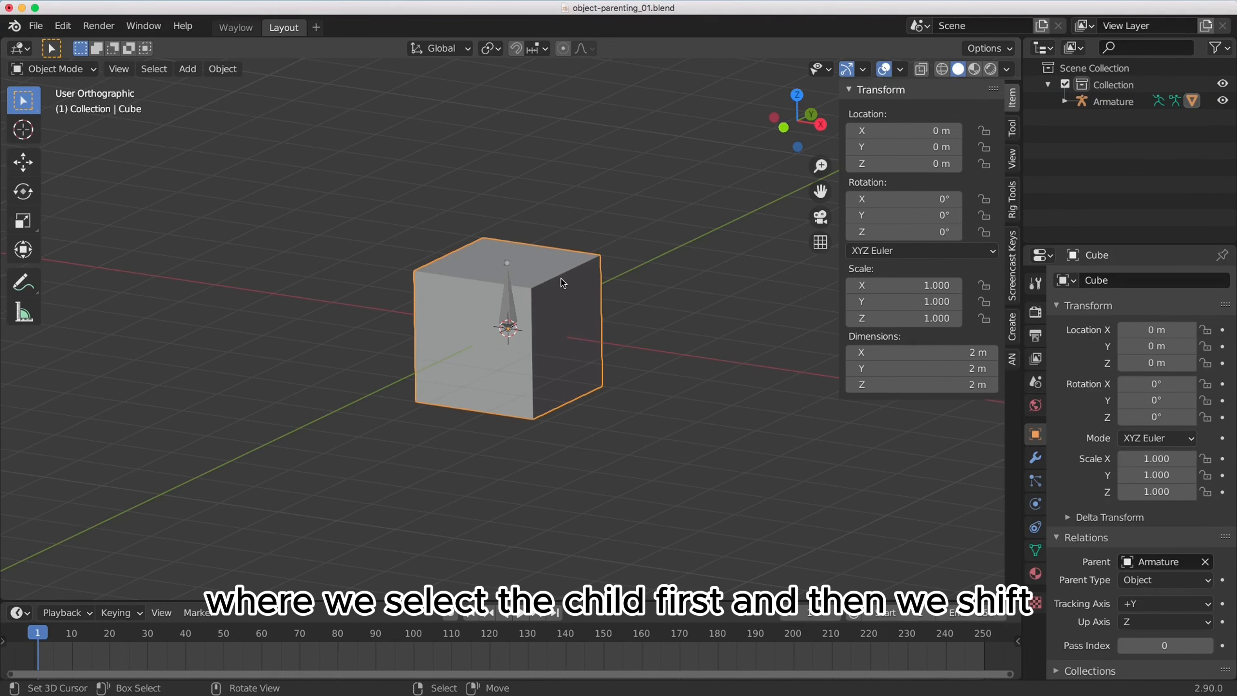
pyautogui.rightClick(535, 297)
pyautogui.keyDown('shift'); pyautogui.rightClick(508, 302); pyautogui.keyUp('shift')
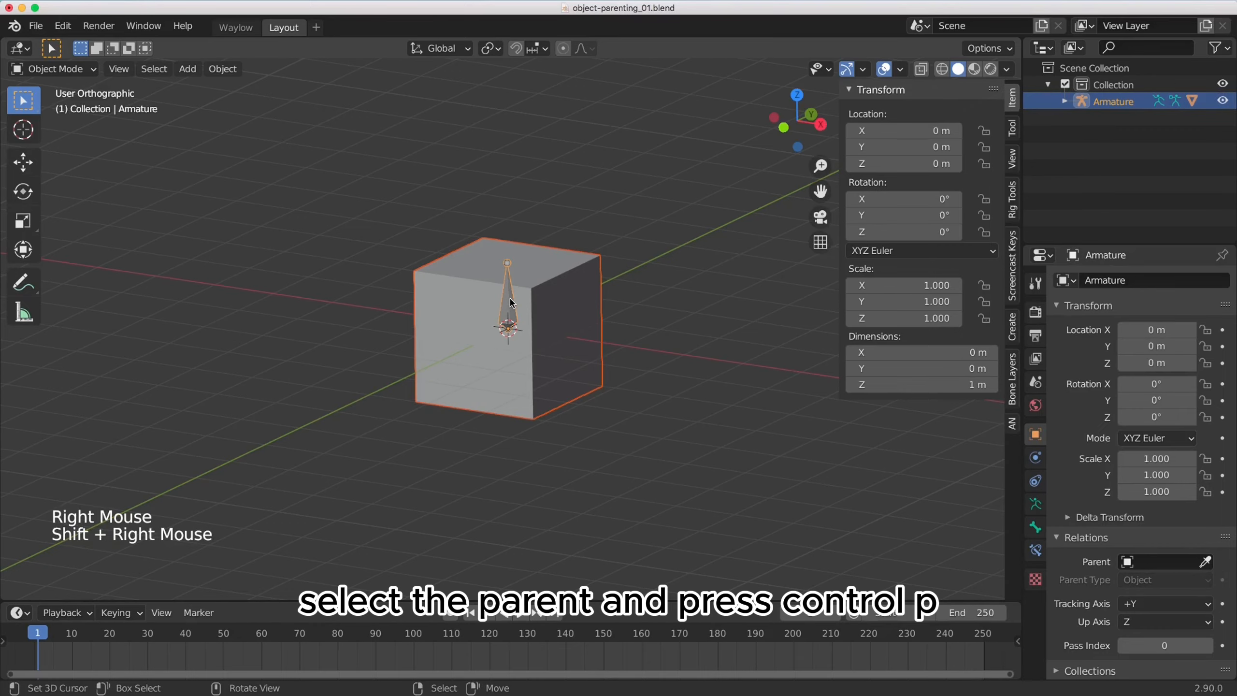
# - Remove the Armature parent from the cube's object relations and undo the removal
pyautogui.rightClick(597, 350)
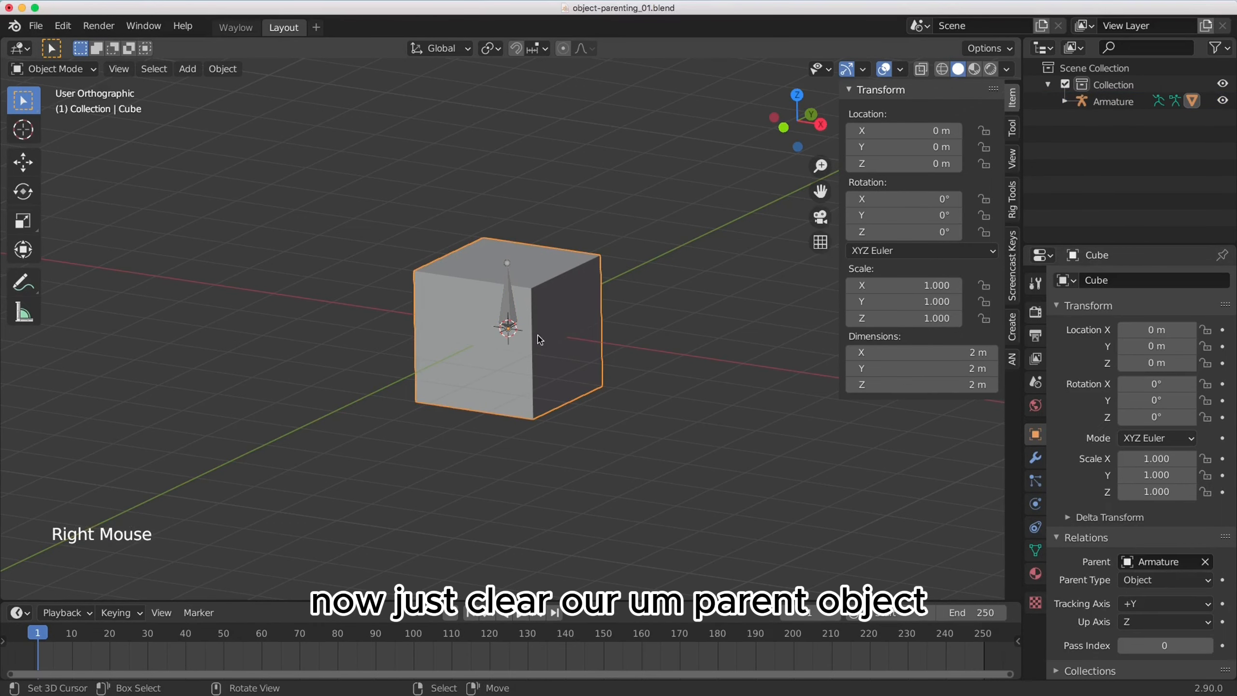
pyautogui.click(1035, 434)
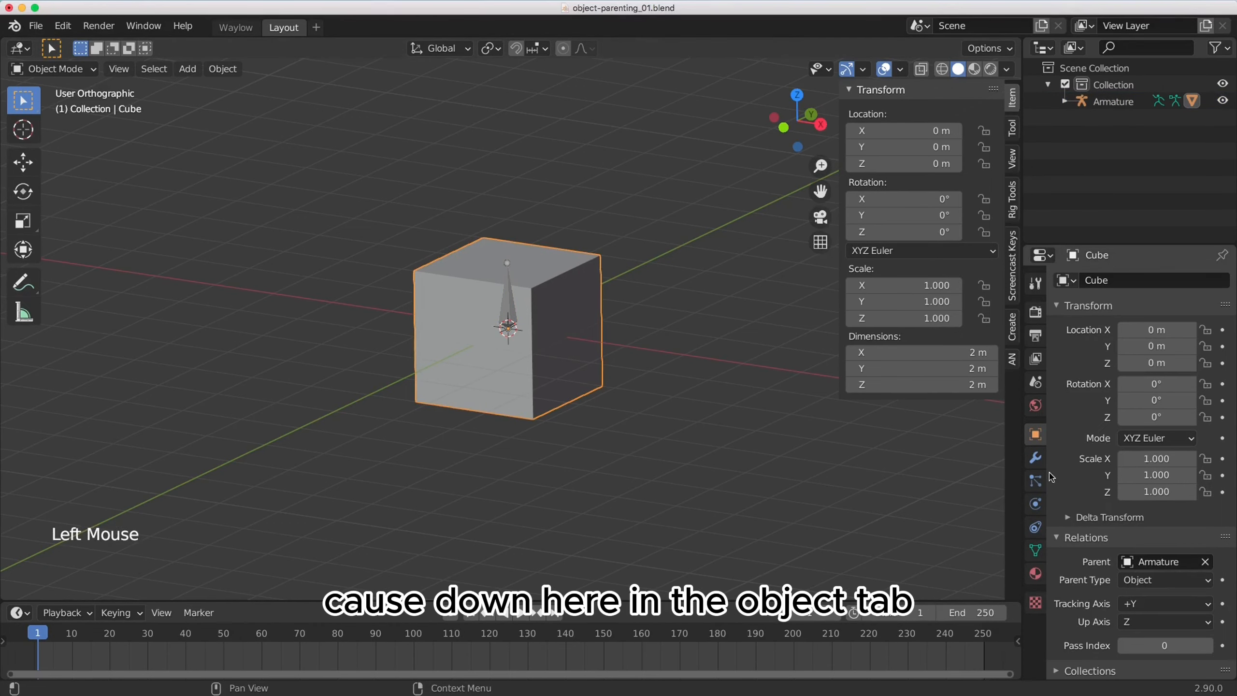
pyautogui.doubleClick(1072, 537)
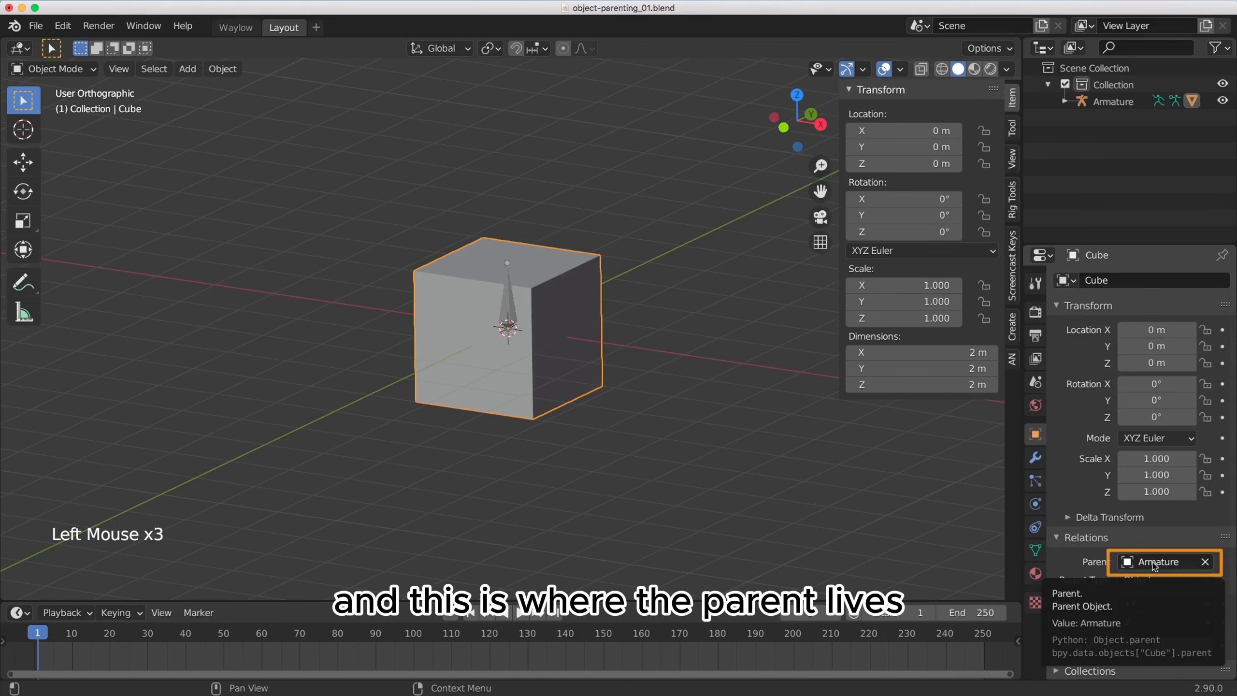
pyautogui.click(1207, 562)
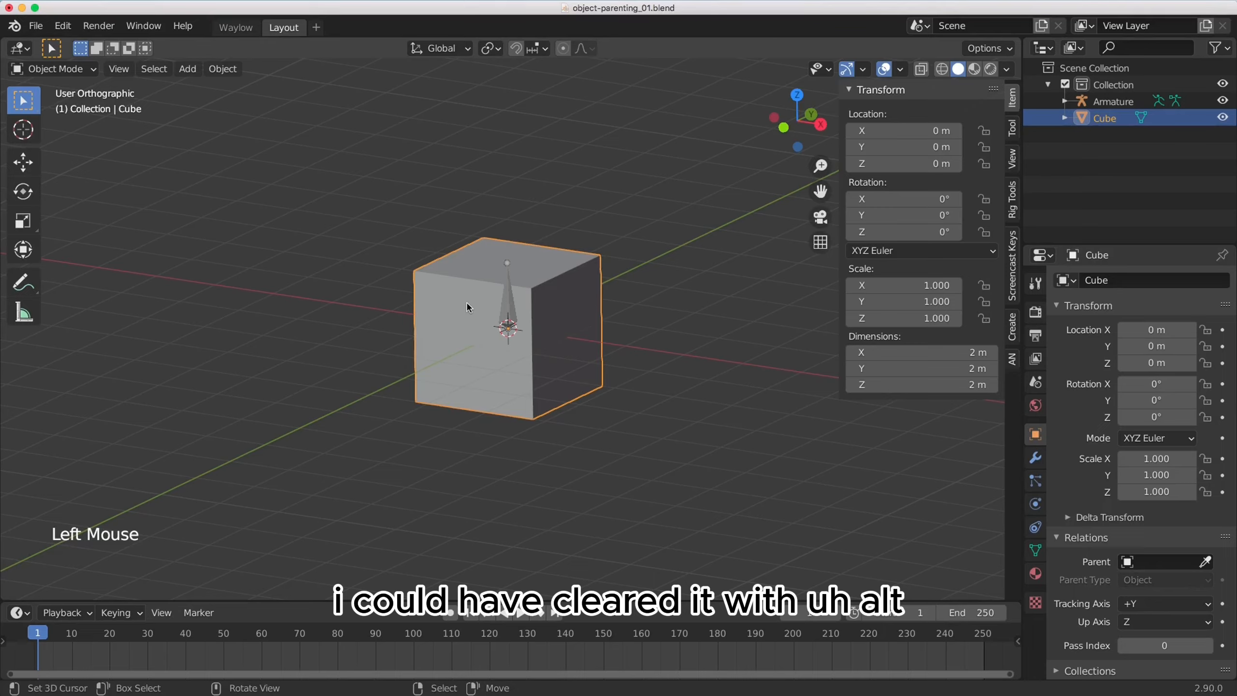
pyautogui.press('super+z')
pyautogui.press('super+z')
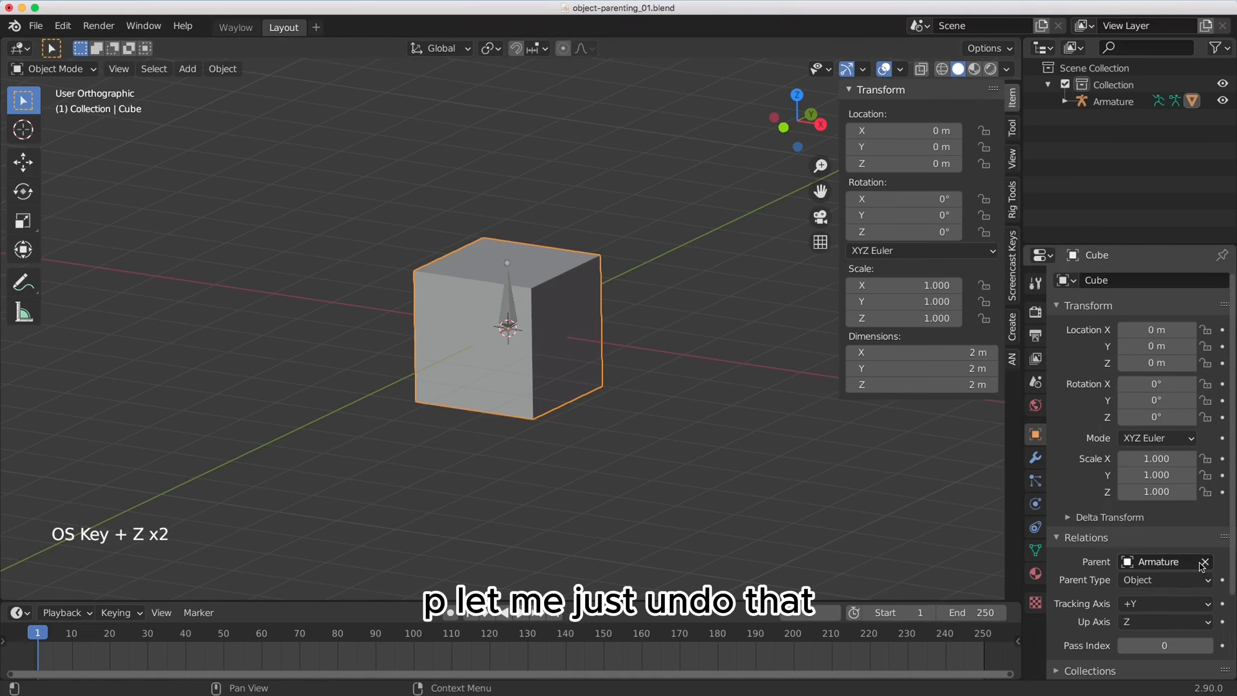
# - Remove the cube's parent using the Clear Parent option
pyautogui.rightClick(567, 337)
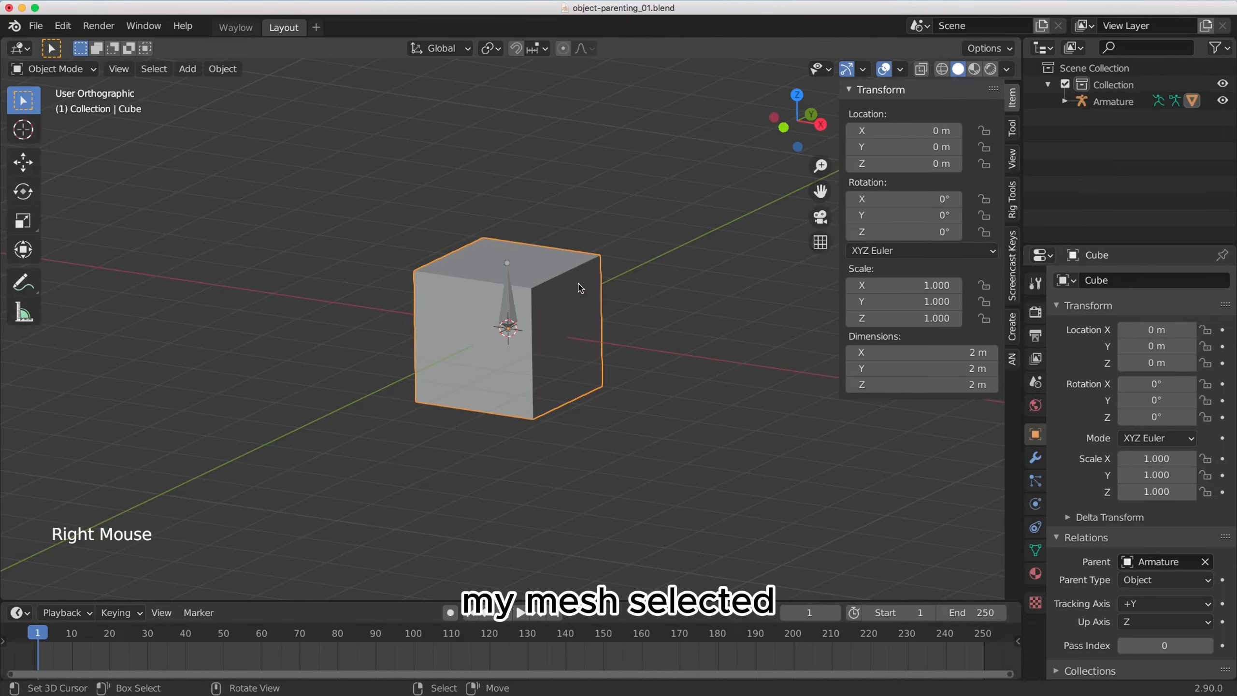
pyautogui.hotkey('alt', 'p')
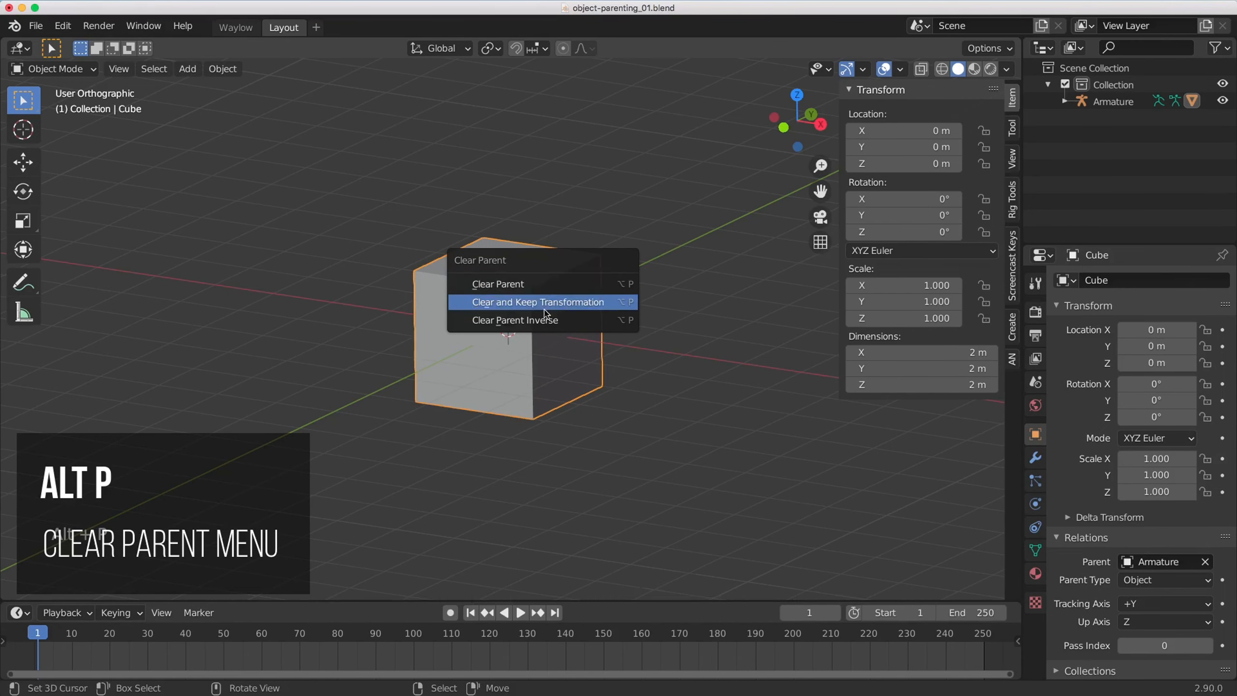
pyautogui.click(522, 284)
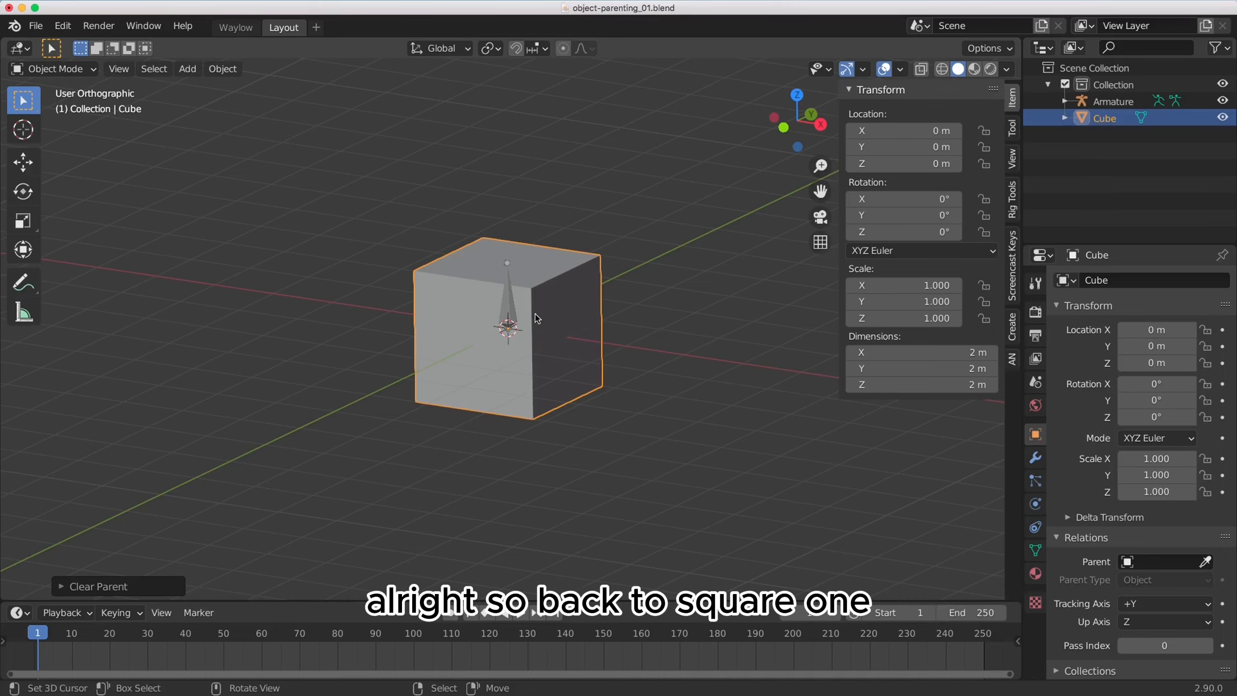
# - Assign the armature as the cube's parent with the eyedropper and clear that parent again
pyautogui.click(1206, 562)
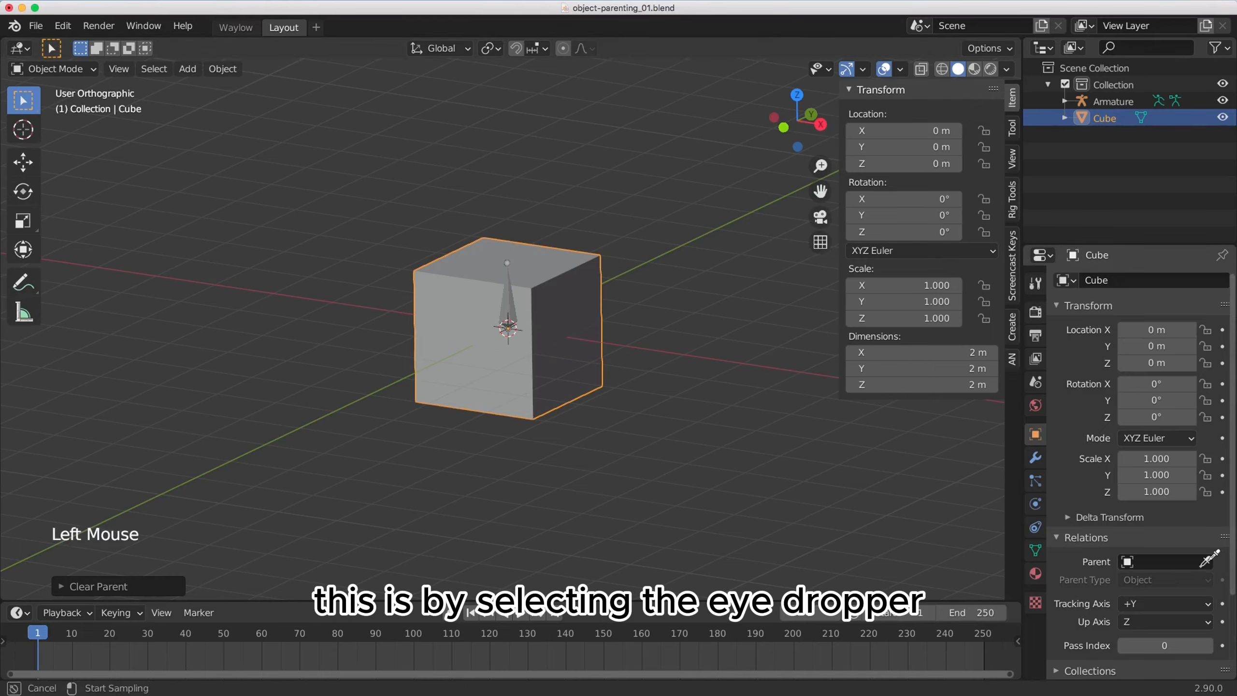
pyautogui.click(511, 303)
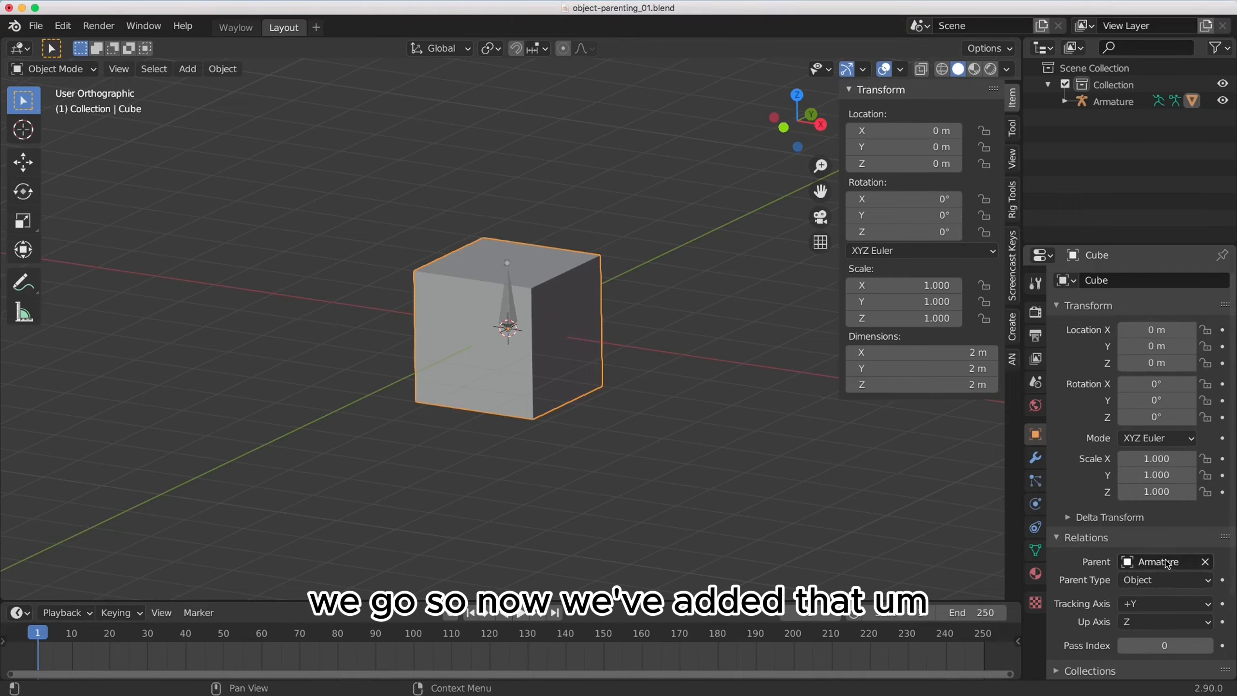
pyautogui.click(1205, 562)
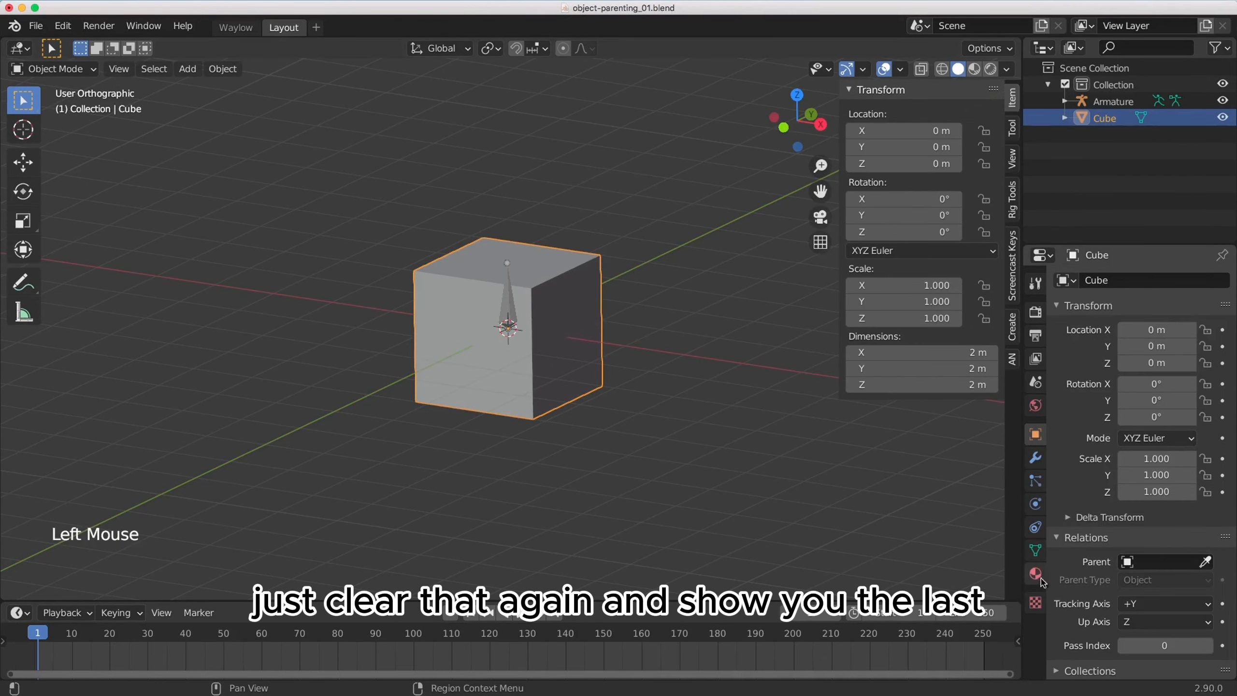
# - Set the cube's parent to Armature from the scene's object list, filtering it by "ar"
pyautogui.click(1157, 562)
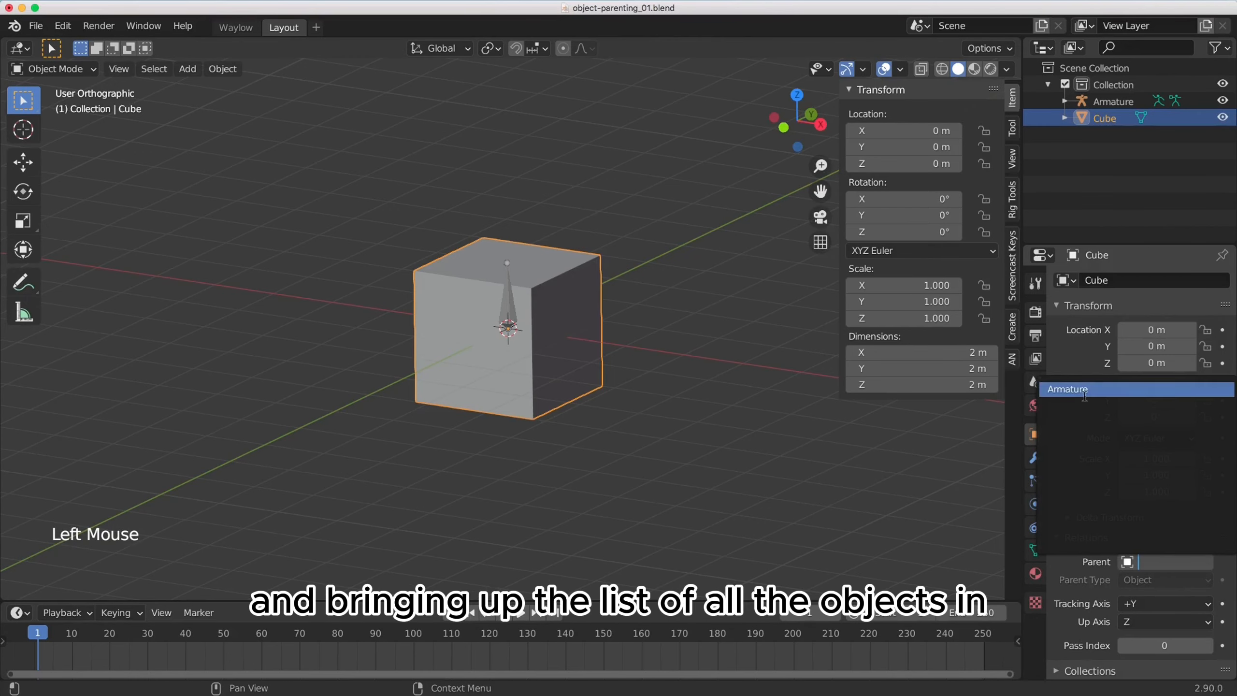
pyautogui.click(1156, 561)
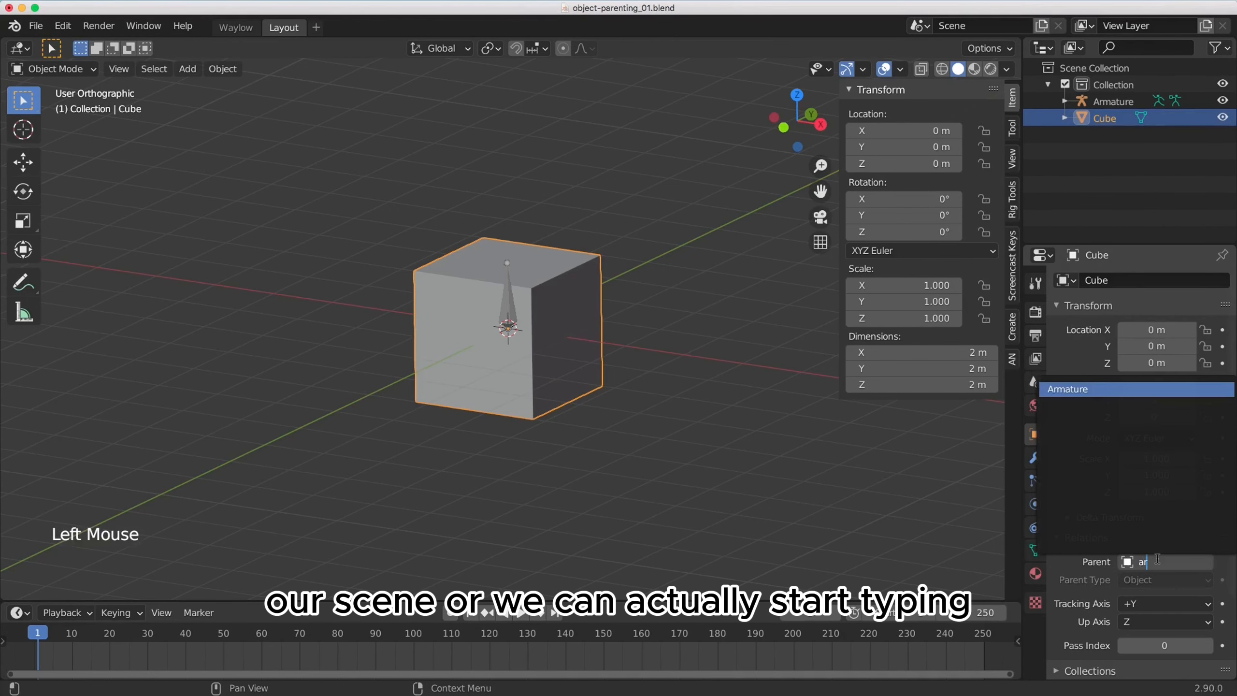
pyautogui.write('ar')
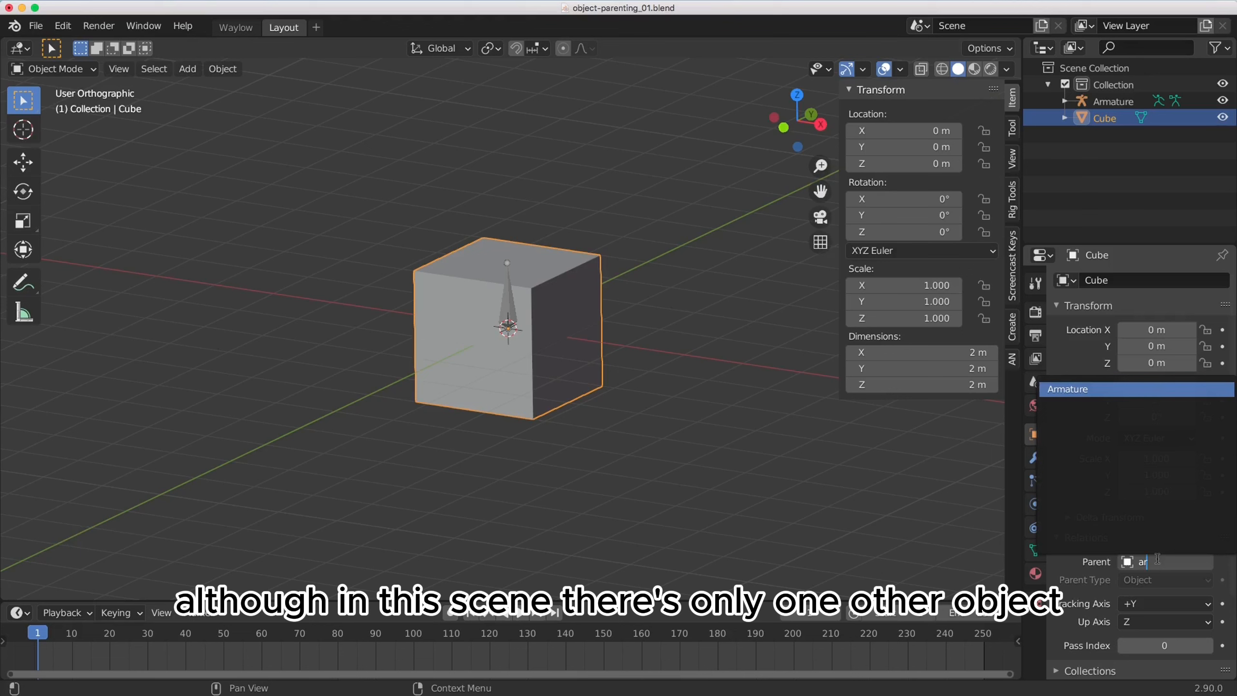
pyautogui.click(1081, 390)
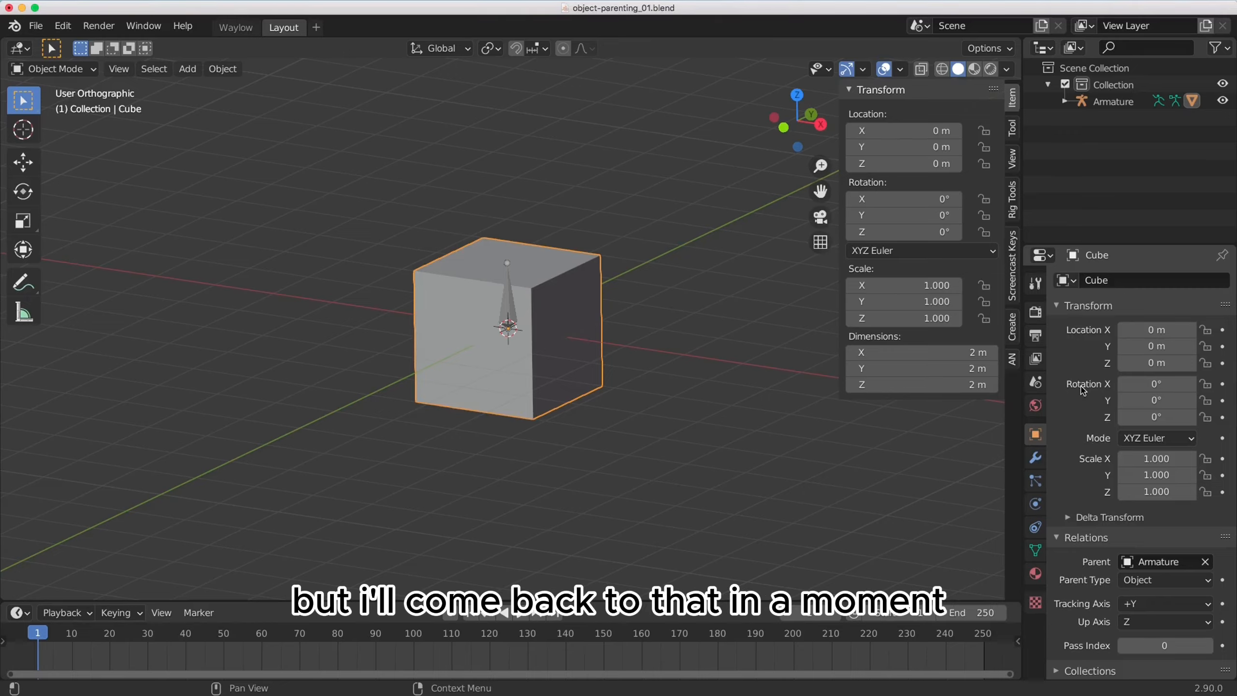
pyautogui.click(1171, 581)
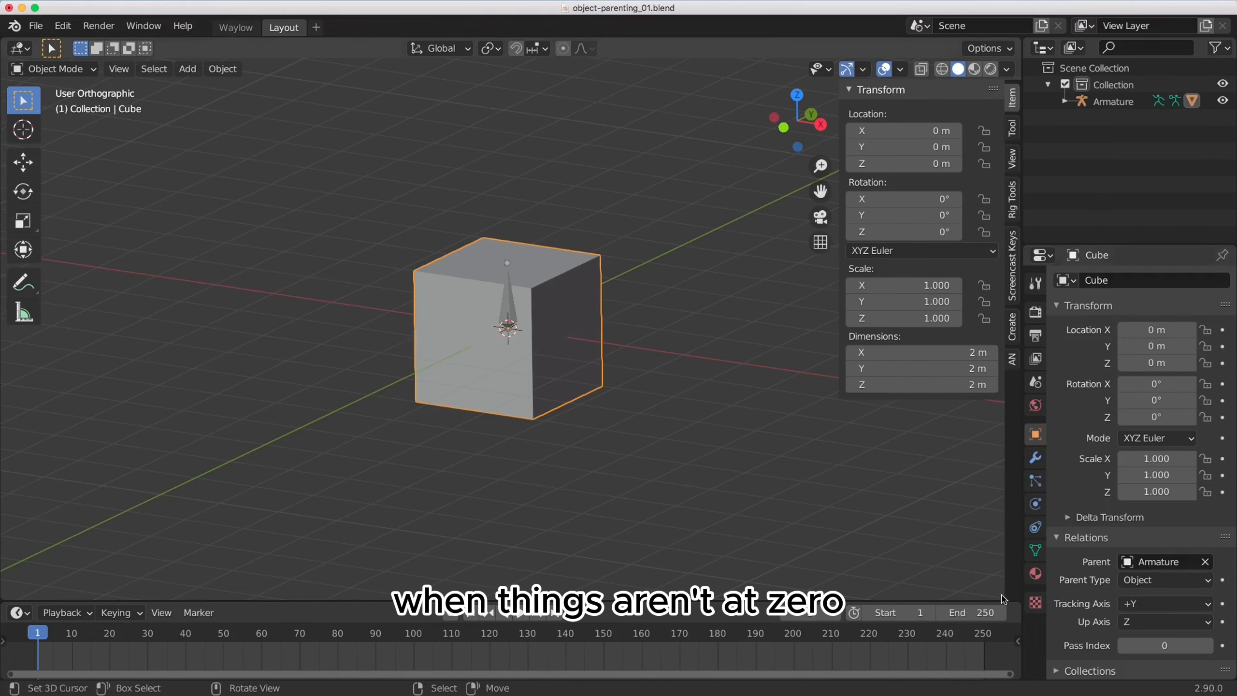
# - Clear the Armature parent from the cube's relations
pyautogui.keyDown('shift'); pyautogui.moveTo(574, 360); pyautogui.dragTo(547, 372, button='middle'); pyautogui.keyUp('shift')
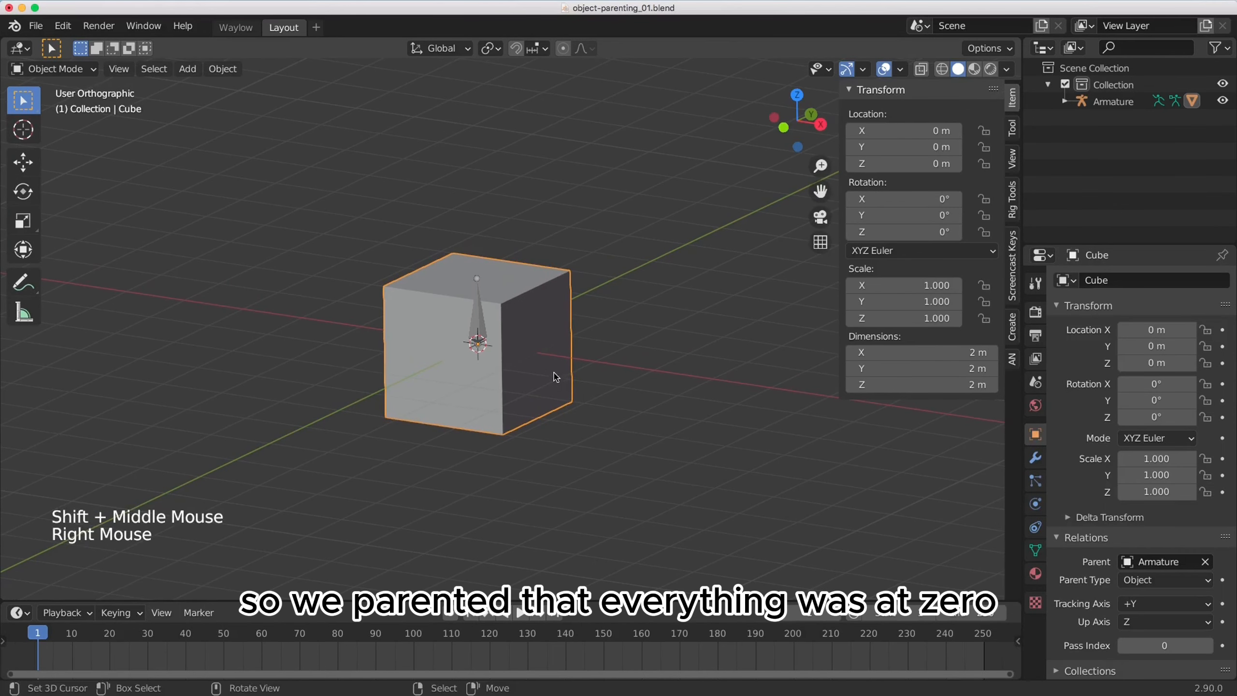
pyautogui.click(1206, 562)
pyautogui.rightClick(494, 343)
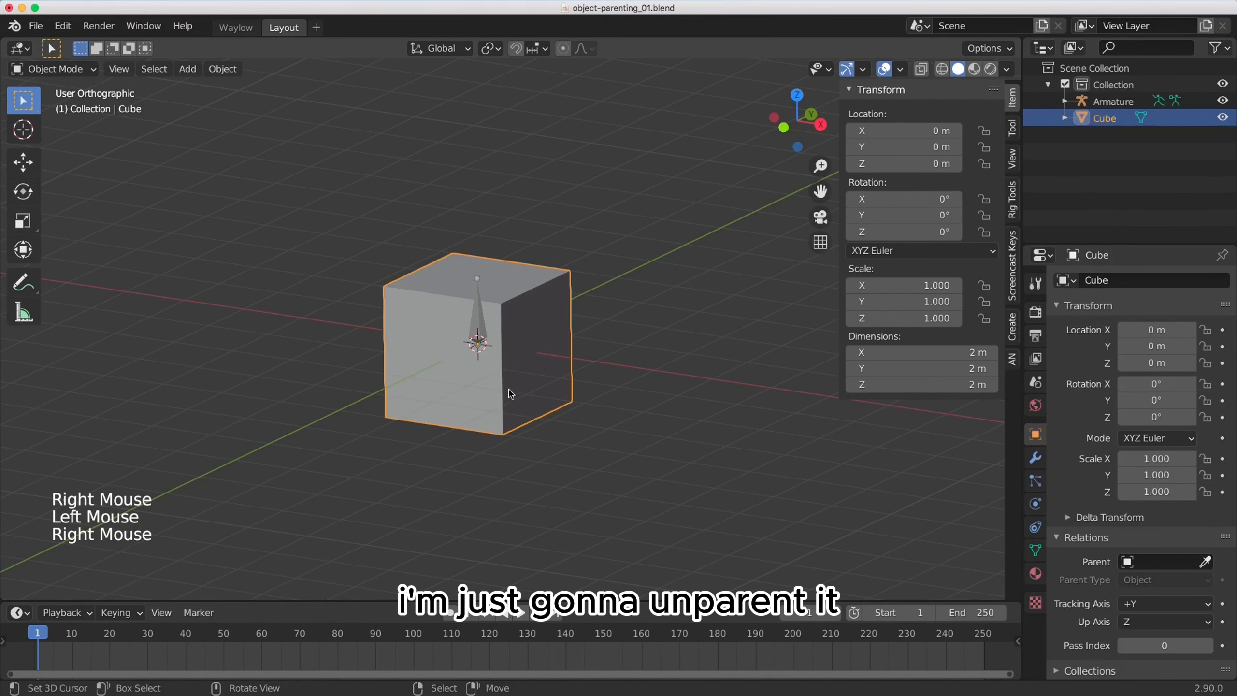
# - Move the armature object away from the cube, about 4.76 m along the X axis
pyautogui.rightClick(495, 347)
pyautogui.press('g')
pyautogui.click(761, 414)
pyautogui.keyDown('shift'); pyautogui.moveTo(668, 419); pyautogui.dragTo(603, 422, button='middle'); pyautogui.keyUp('shift')
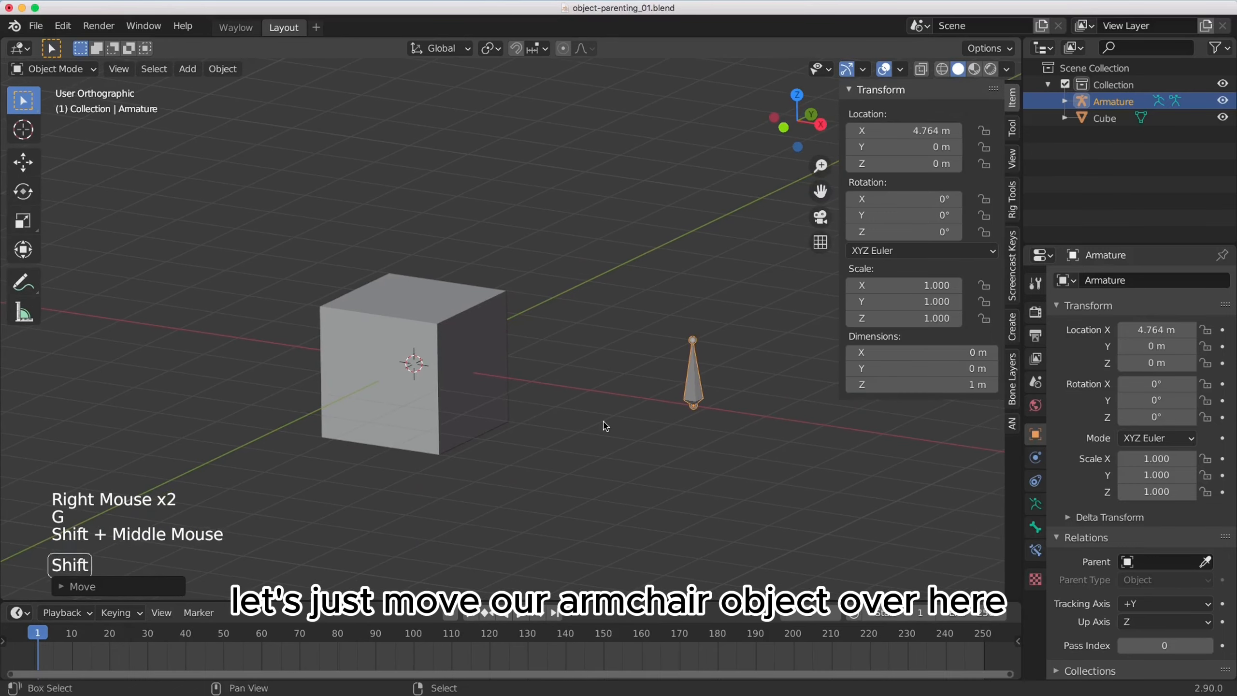
# - Parent the cube to the offset armature using the Object parenting type, with the armature as the active object
pyautogui.rightClick(511, 410)
pyautogui.keyDown('shift'); pyautogui.rightClick(693, 371); pyautogui.keyUp('shift')
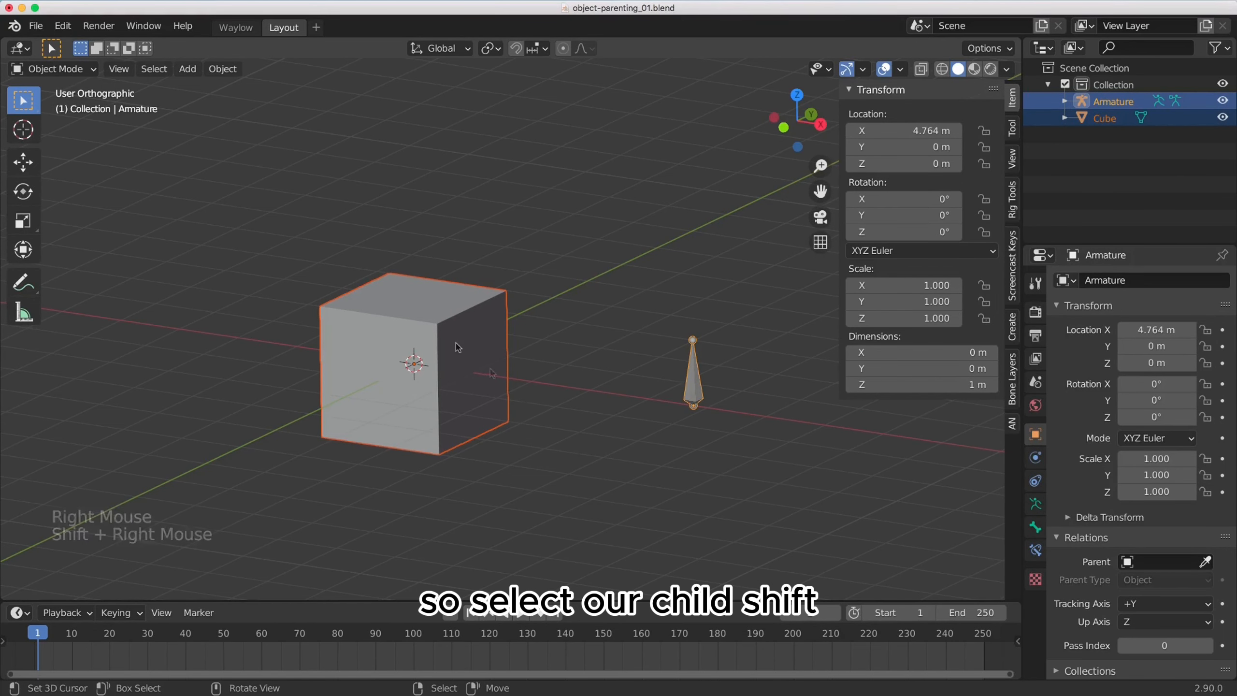
pyautogui.hotkey('ctrl', 'p')
pyautogui.click(675, 372)
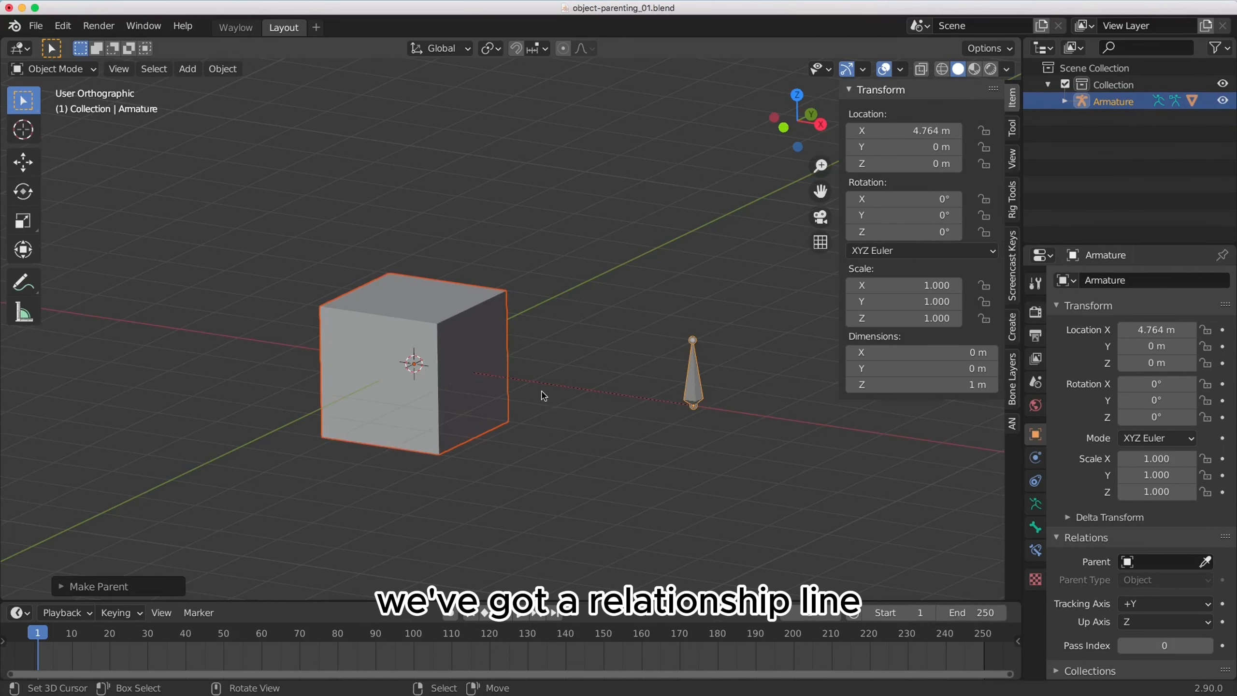
# - Hide the relationship lines in the viewport overlays, and show them again
pyautogui.scroll(5, 603, 426)
pyautogui.scroll(-1, 602, 427)
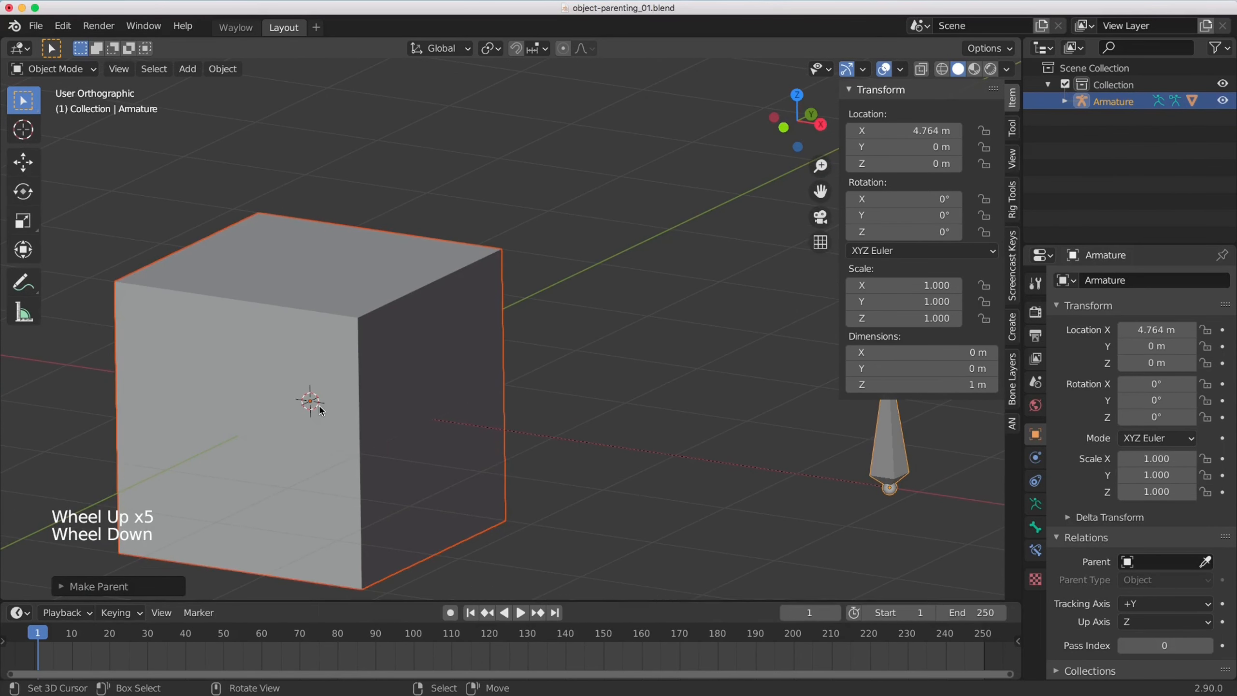
pyautogui.scroll(-2, 417, 390)
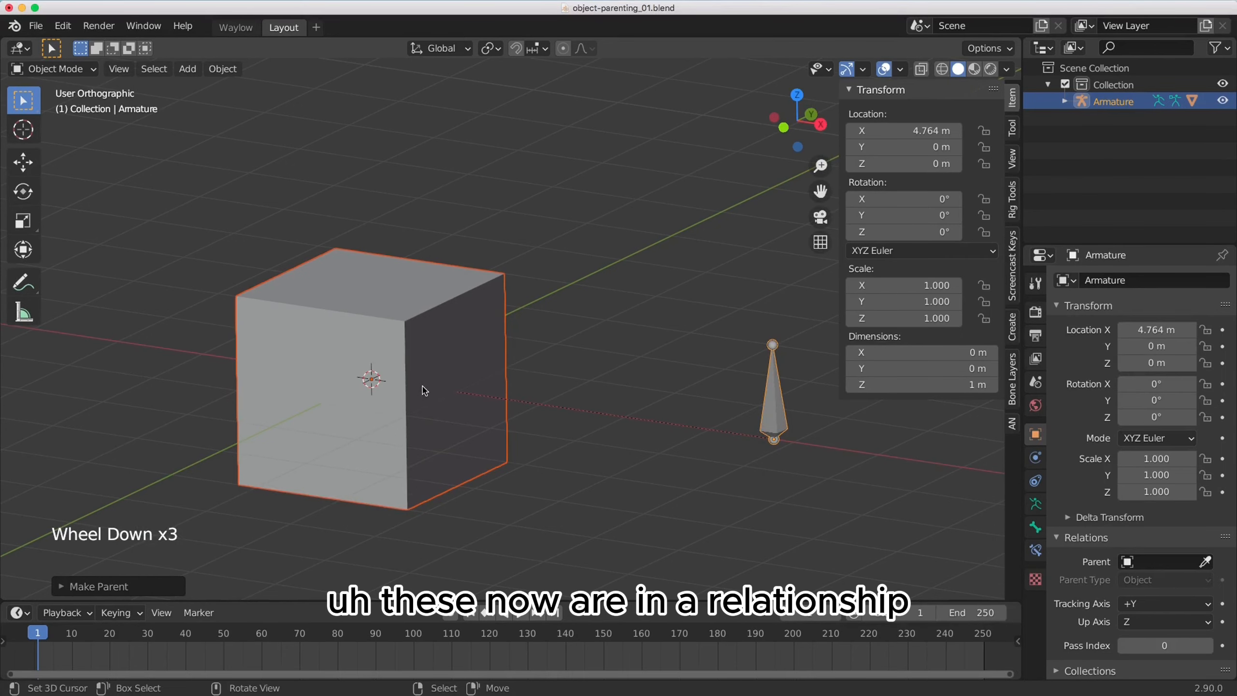
pyautogui.click(900, 70)
pyautogui.click(799, 266)
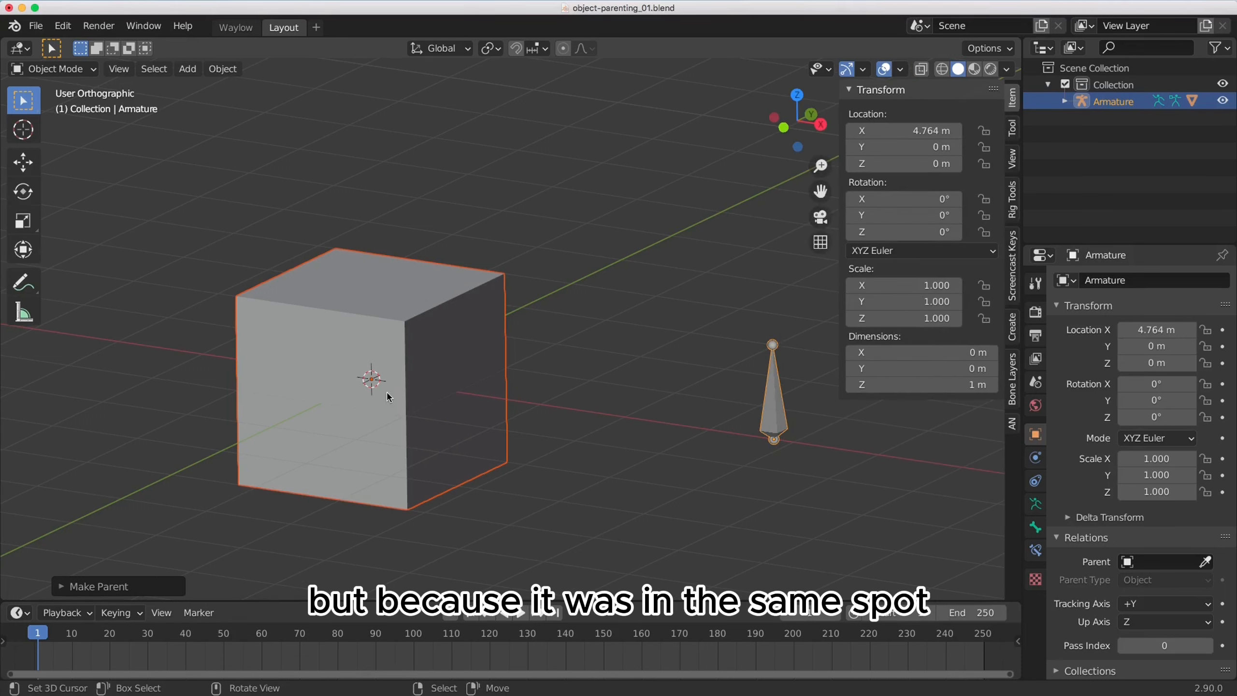
pyautogui.click(900, 71)
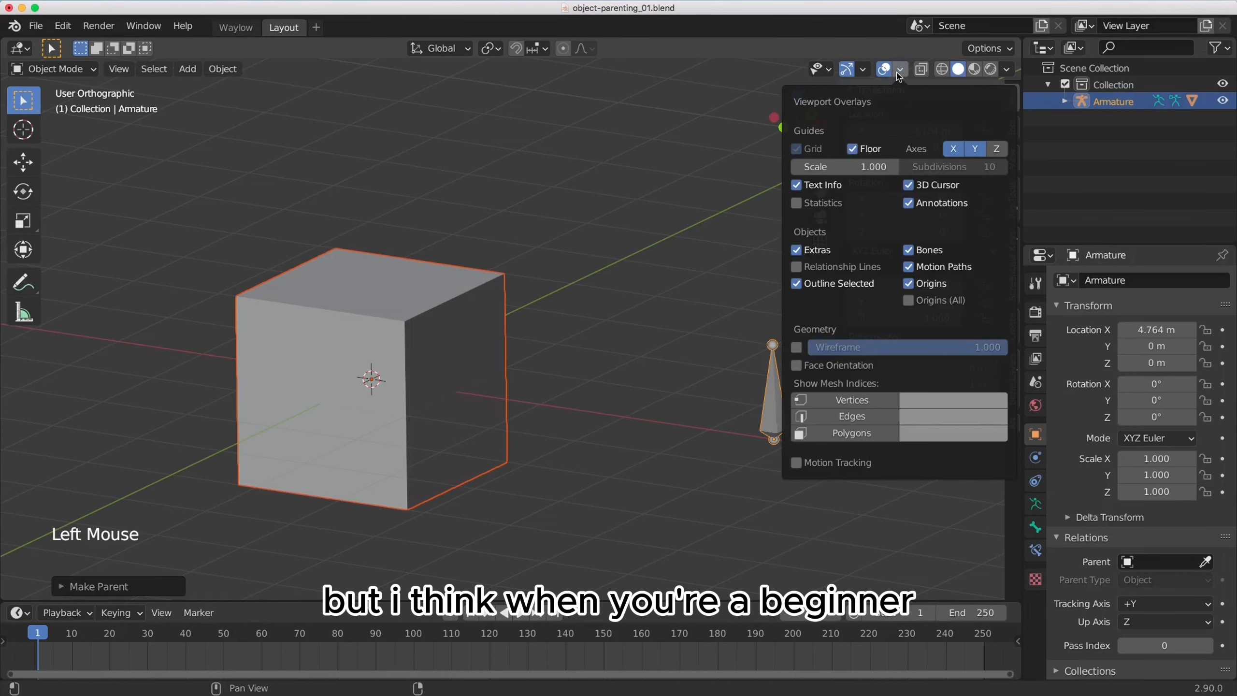
pyautogui.click(796, 267)
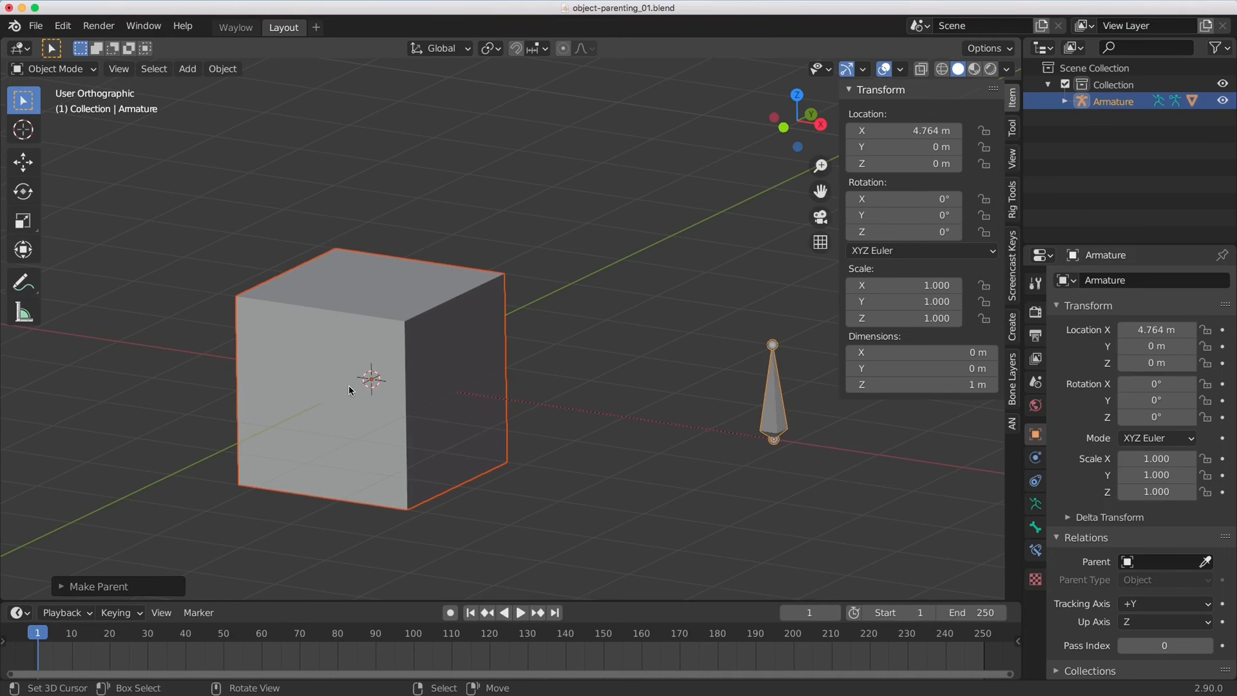
# - Clear the cube's parent so it is no longer a child of the armature
pyautogui.rightClick(369, 367)
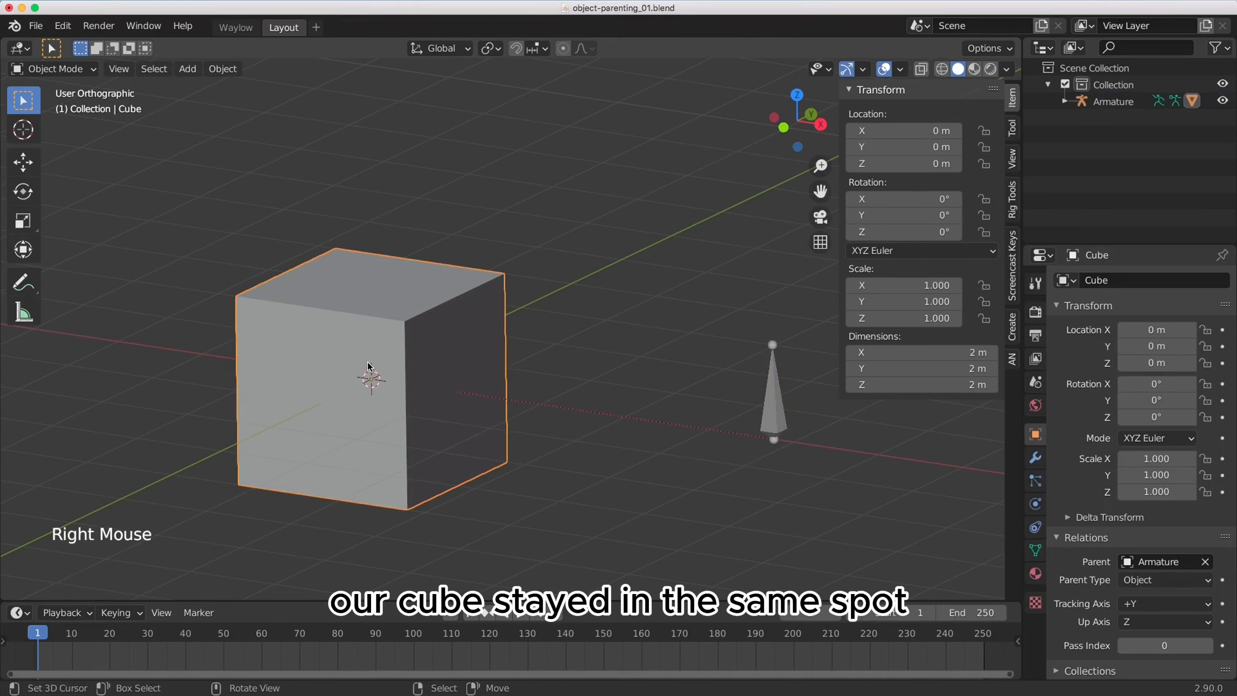
pyautogui.hotkey('alt', 'p')
pyautogui.click(288, 387)
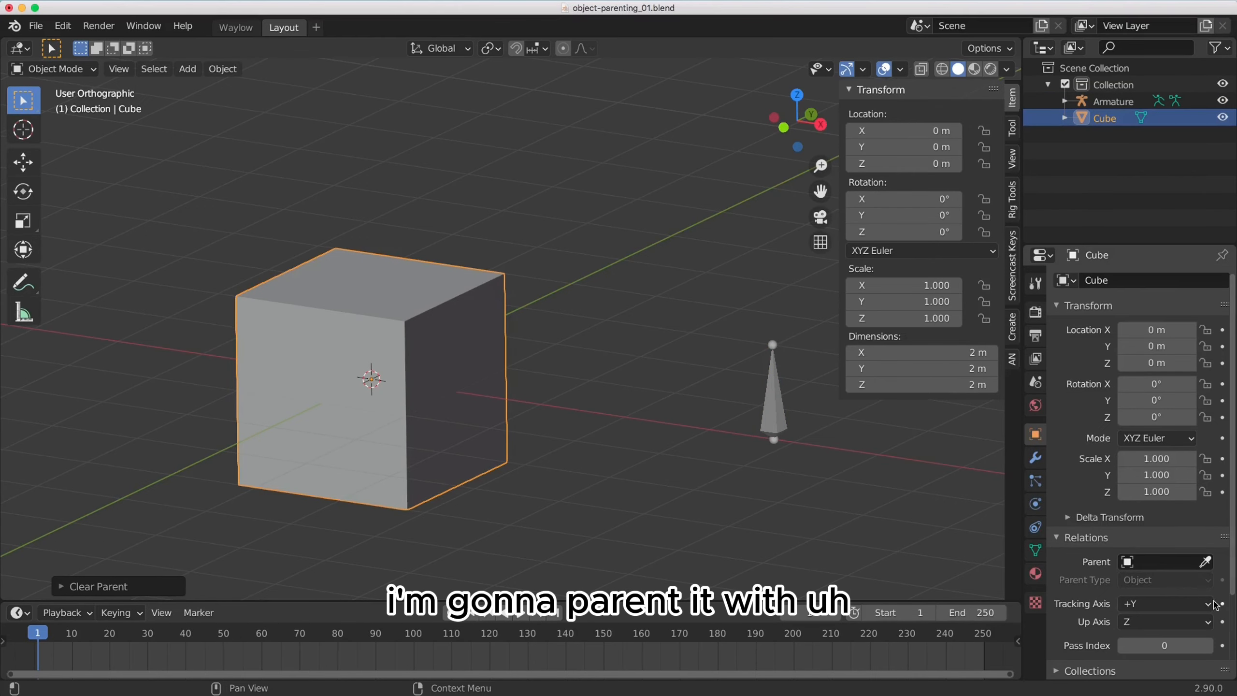
# - Set the cube's parent in its relations by sampling the offset armature in the viewport with the eyedropper
pyautogui.click(1208, 561)
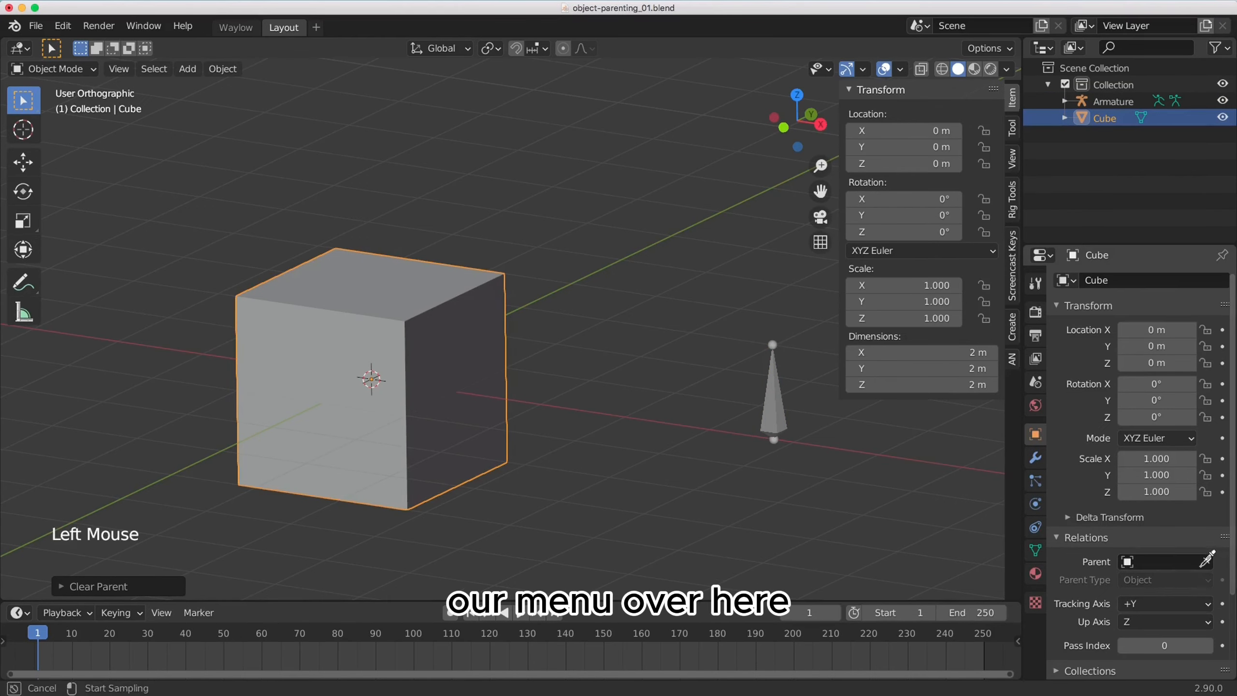
pyautogui.click(1169, 562)
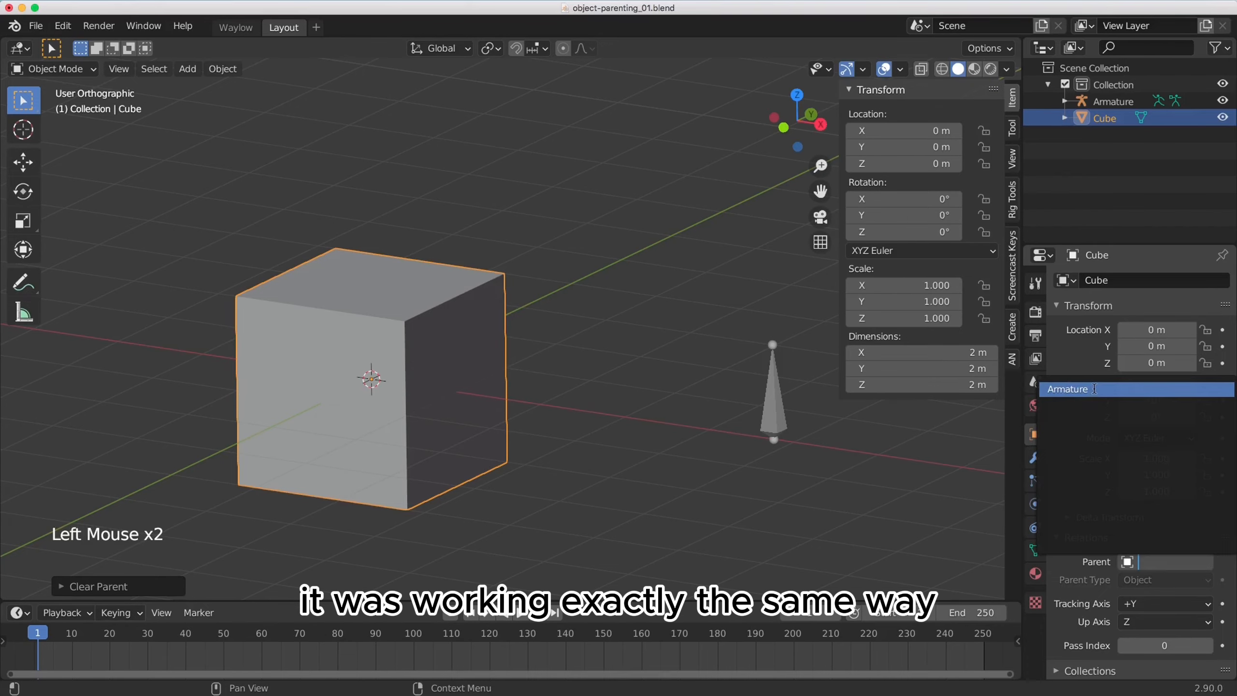
pyautogui.press('Escape')
pyautogui.click(1206, 562)
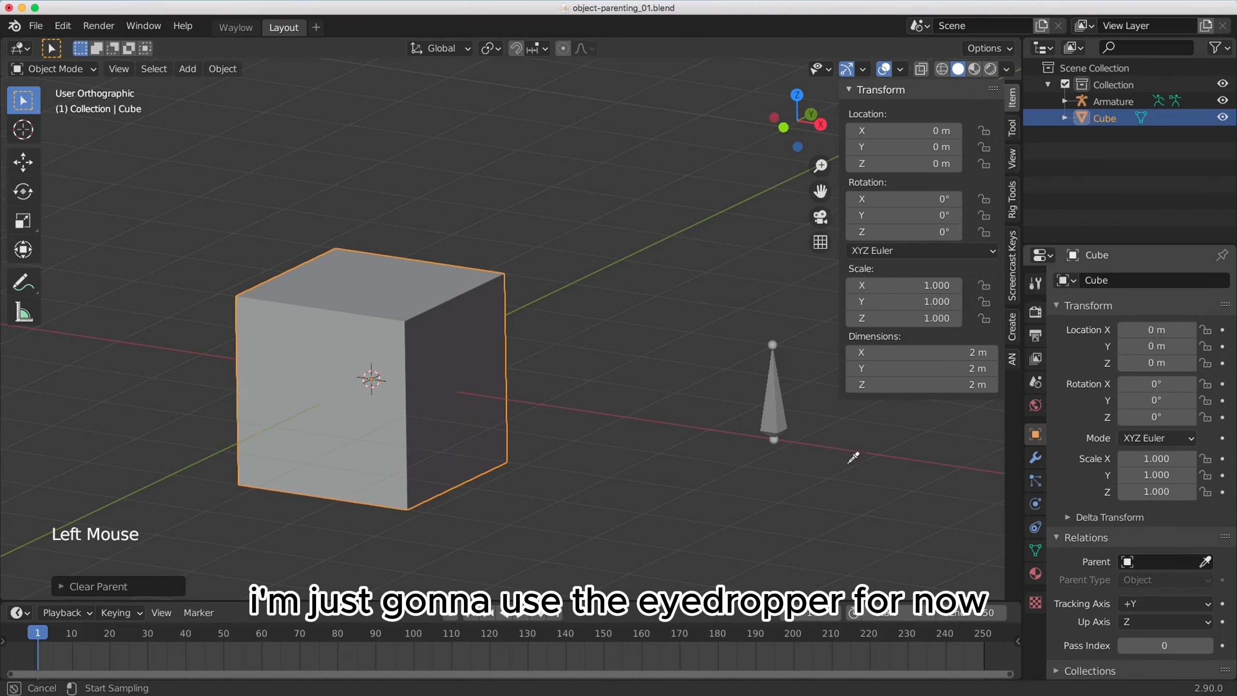
pyautogui.click(777, 407)
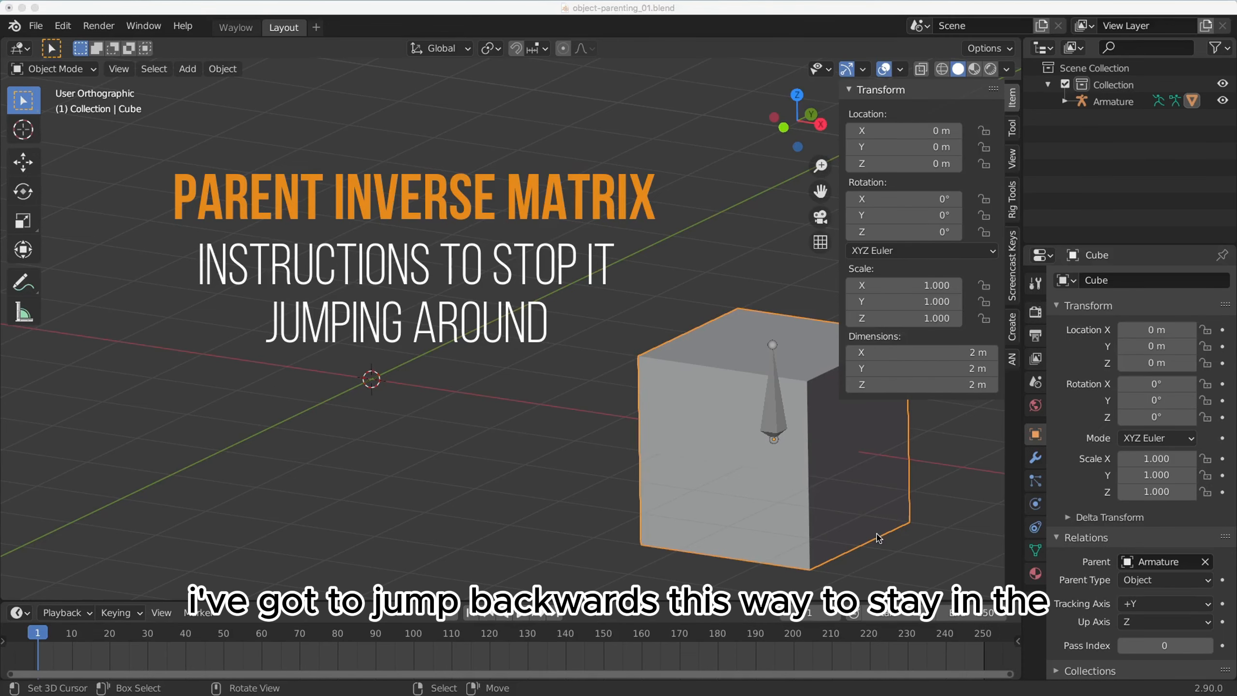
# - Try the plain Clear Parent option on the cube, and undo it
pyautogui.hotkey('alt', 'p')
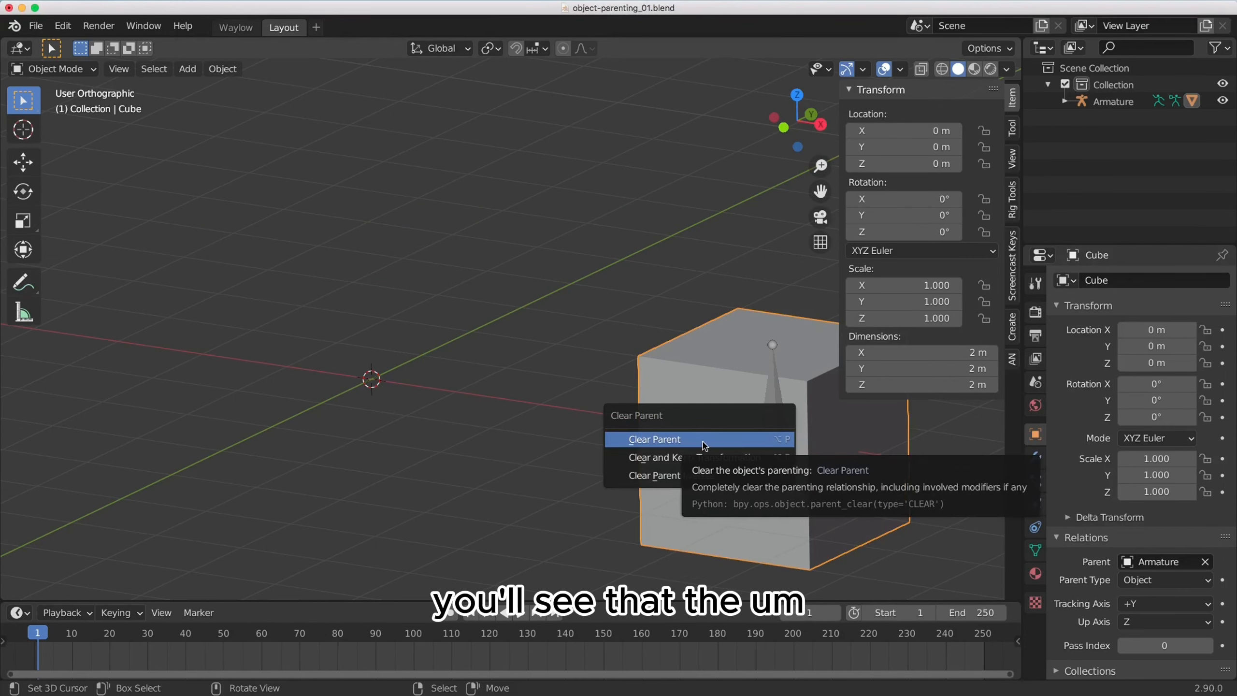
pyautogui.click(703, 440)
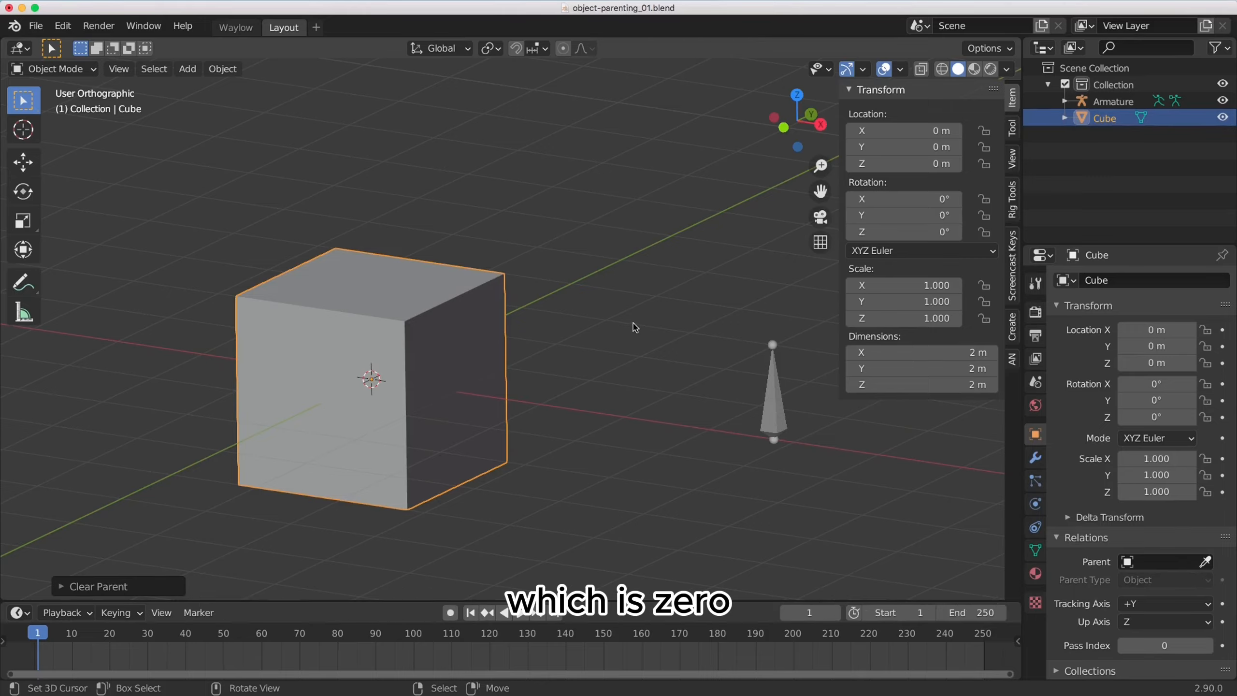
pyautogui.press('super+z')
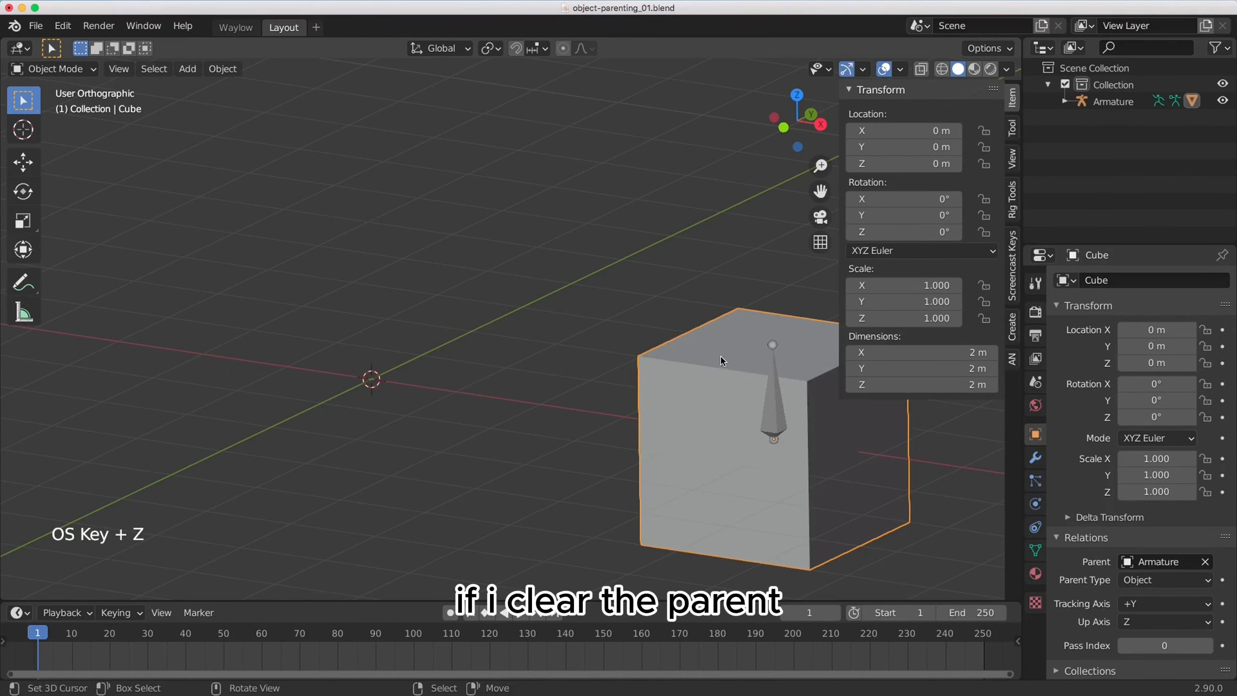
# - Clear the cube's parent while keeping its transformation, and reset the cube's X location to 0 m
pyautogui.hotkey('alt', 'p')
pyautogui.click(705, 401)
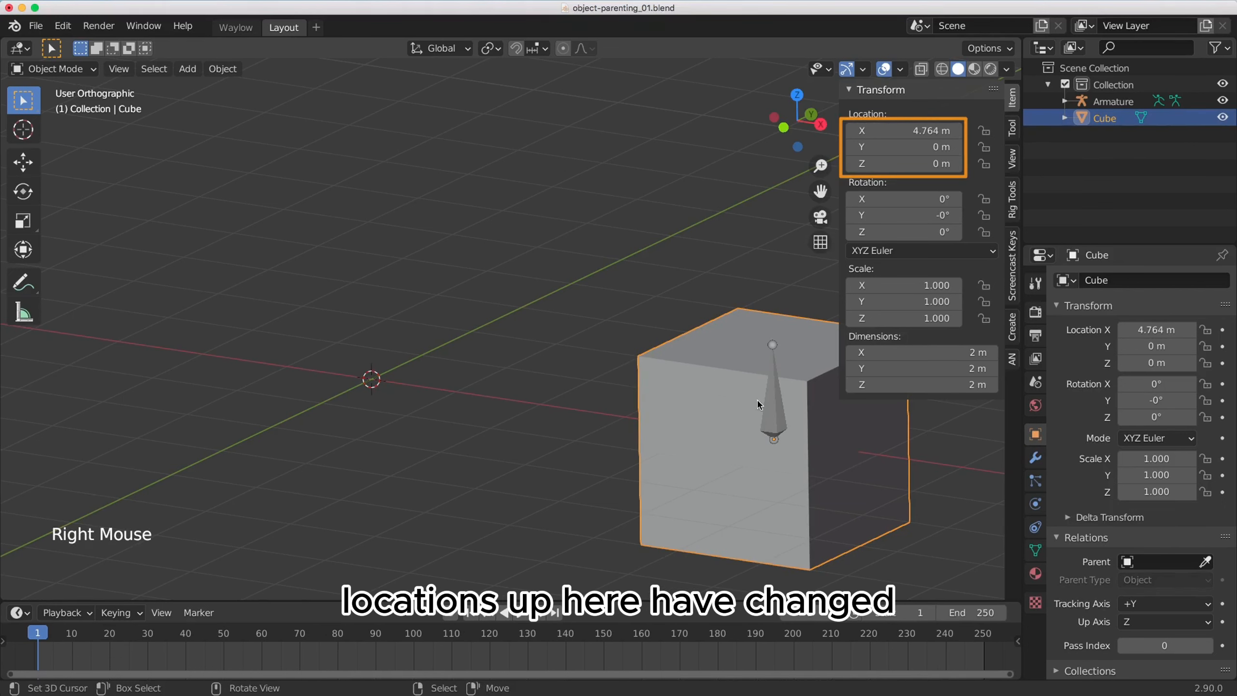
pyautogui.rightClick(727, 428)
pyautogui.click(910, 132)
pyautogui.write('0')
pyautogui.press('Return')
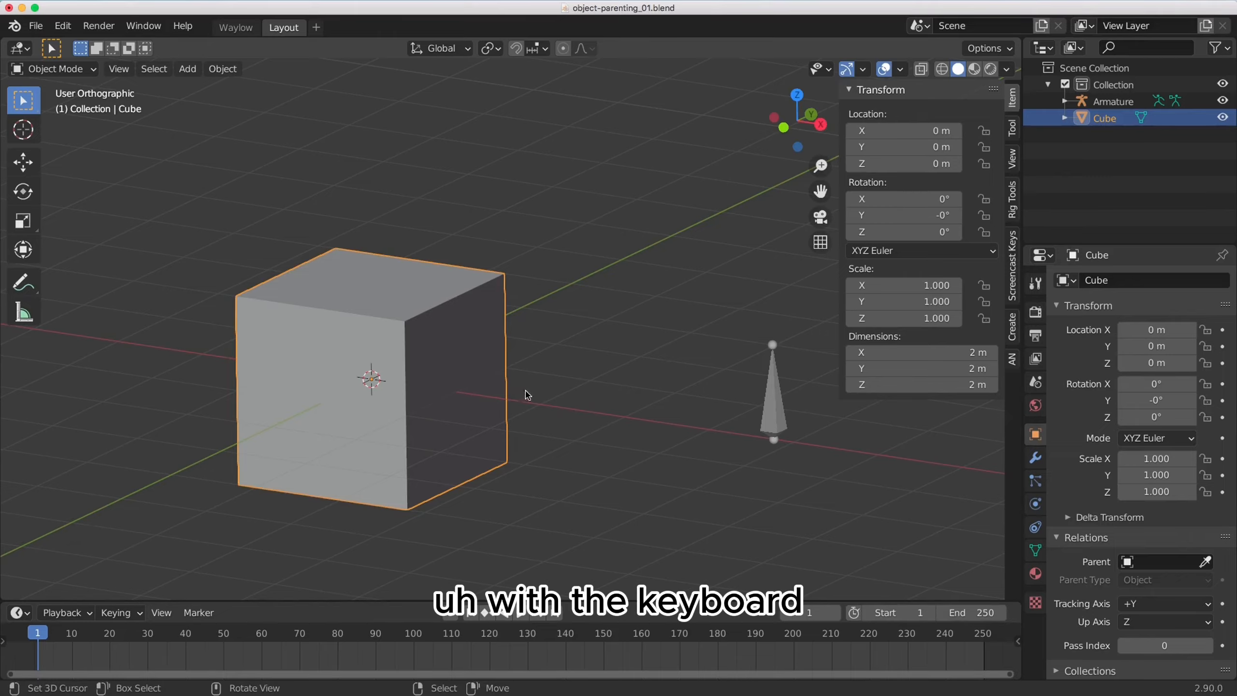
# - Parent the cube to the offset armature using Object (Without Inverse), with the armature as the active object
pyautogui.keyDown('shift'); pyautogui.rightClick(740, 411); pyautogui.keyUp('shift')
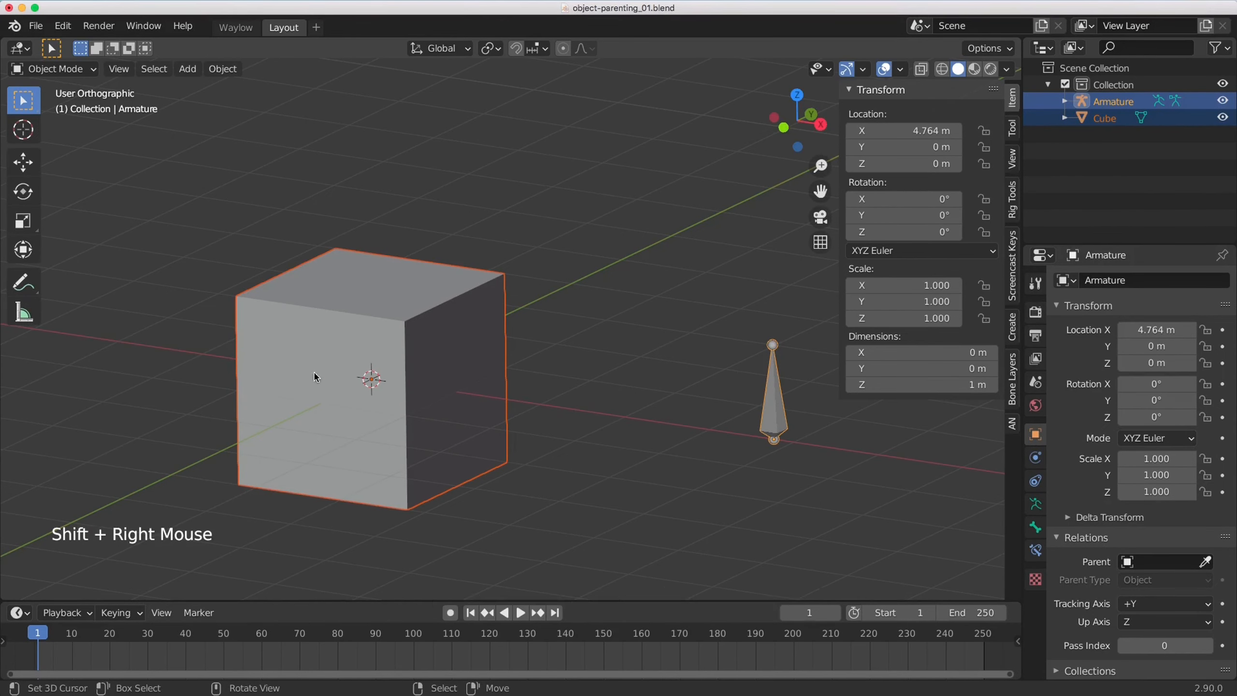
pyautogui.hotkey('ctrl', 'p')
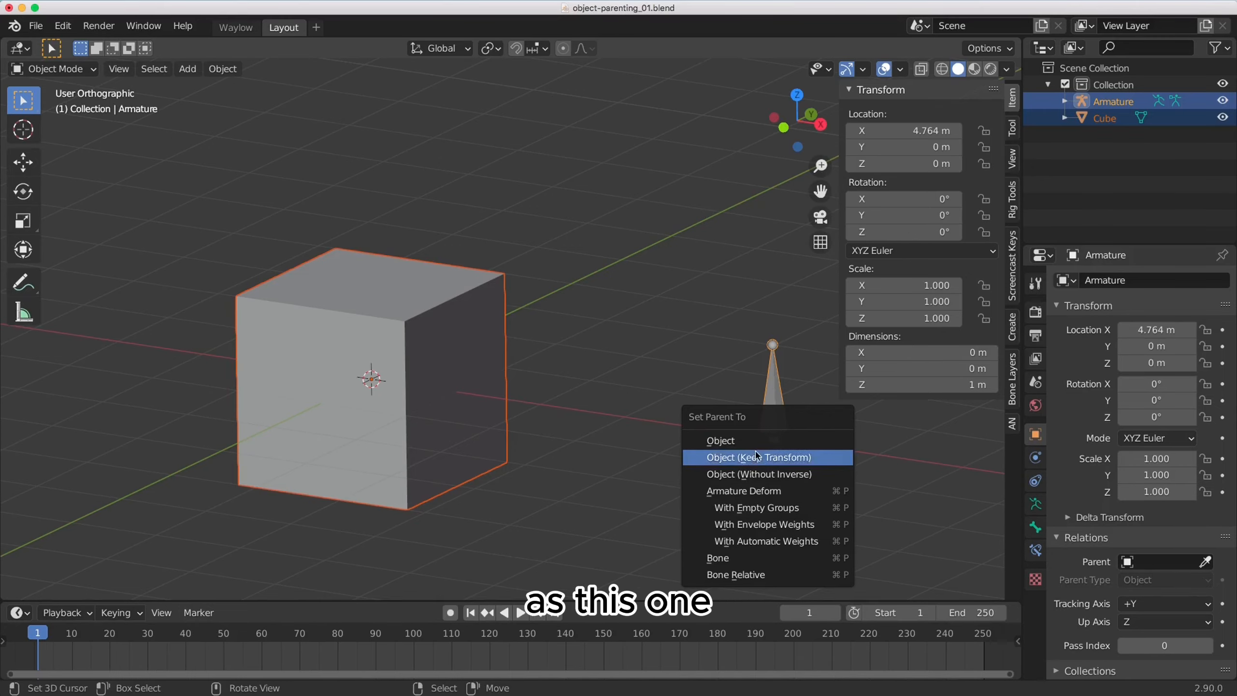
pyautogui.click(750, 478)
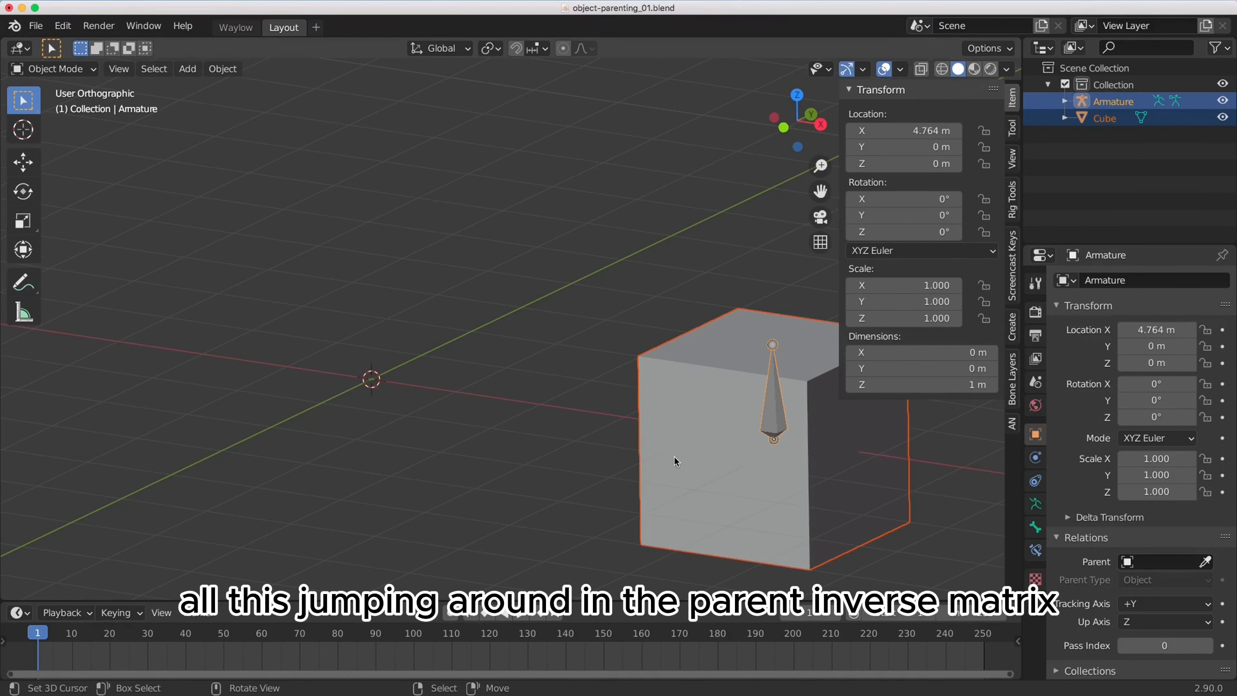
# - Select only the armature and set its X location to 0 m
pyautogui.rightClick(787, 417)
pyautogui.rightClick(786, 418)
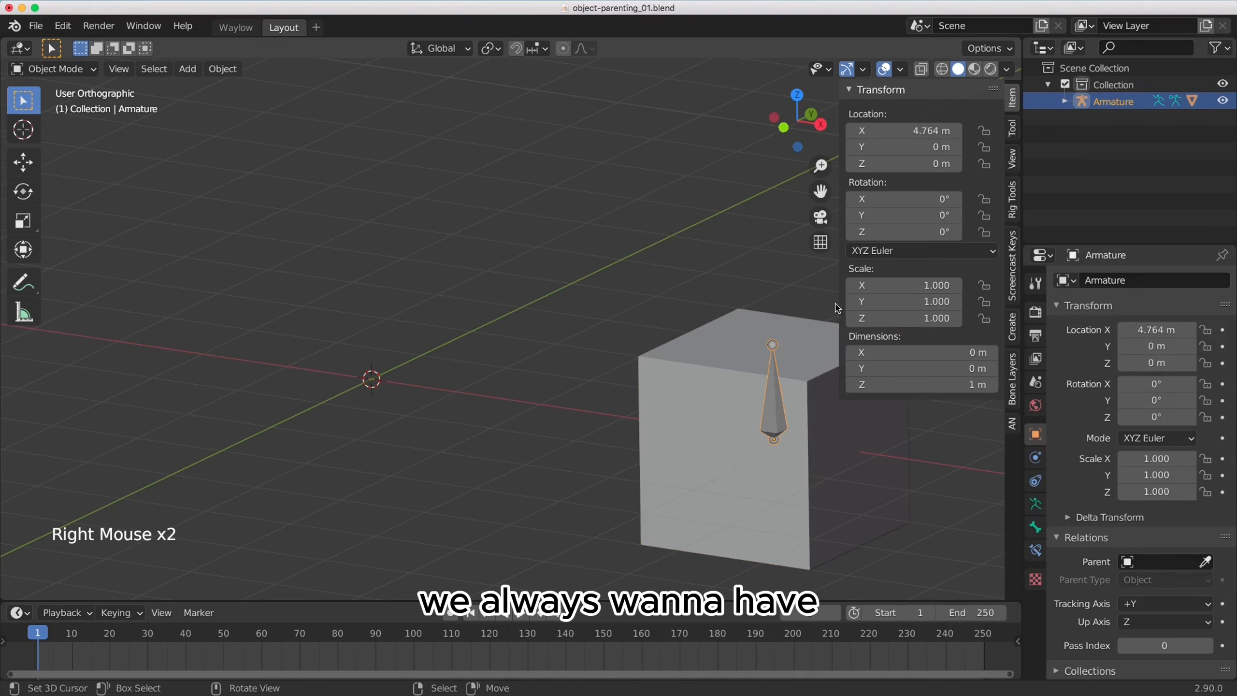
pyautogui.click(900, 130)
pyautogui.write('0')
pyautogui.press('Return')
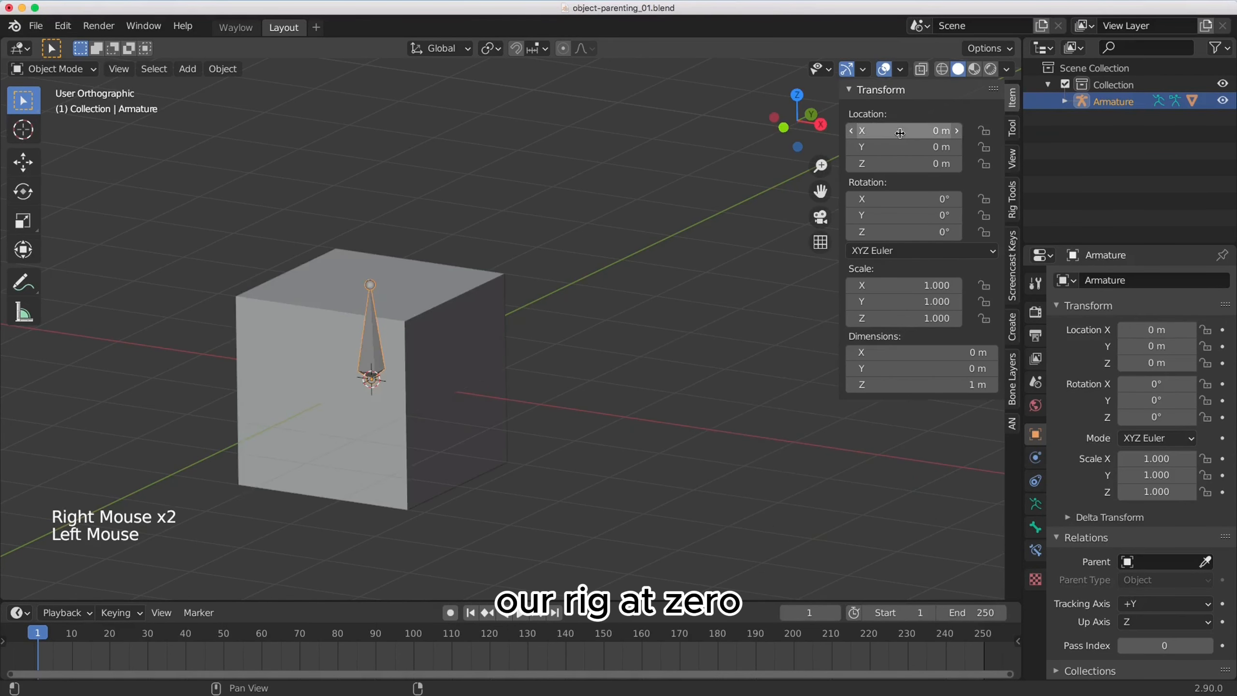
# - Apply Clear Parent Inverse to the cube parented to the offset armature
pyautogui.rightClick(329, 401)
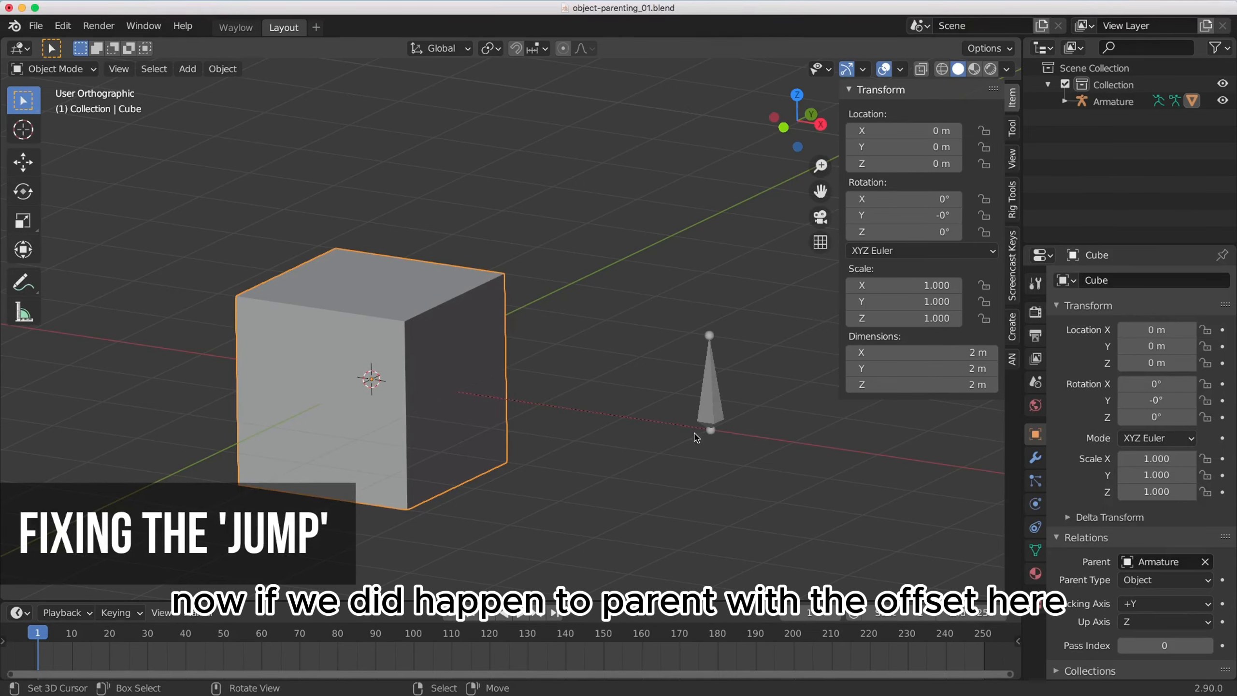
pyautogui.hotkey('alt', 'p')
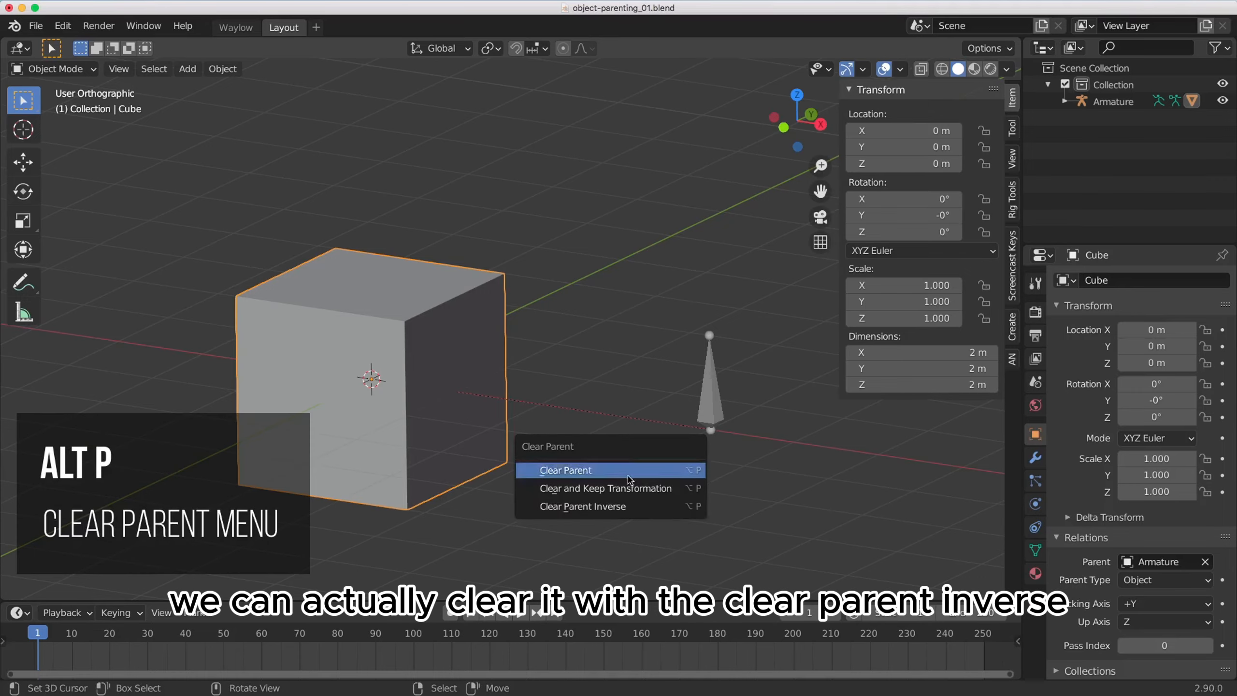
pyautogui.click(582, 507)
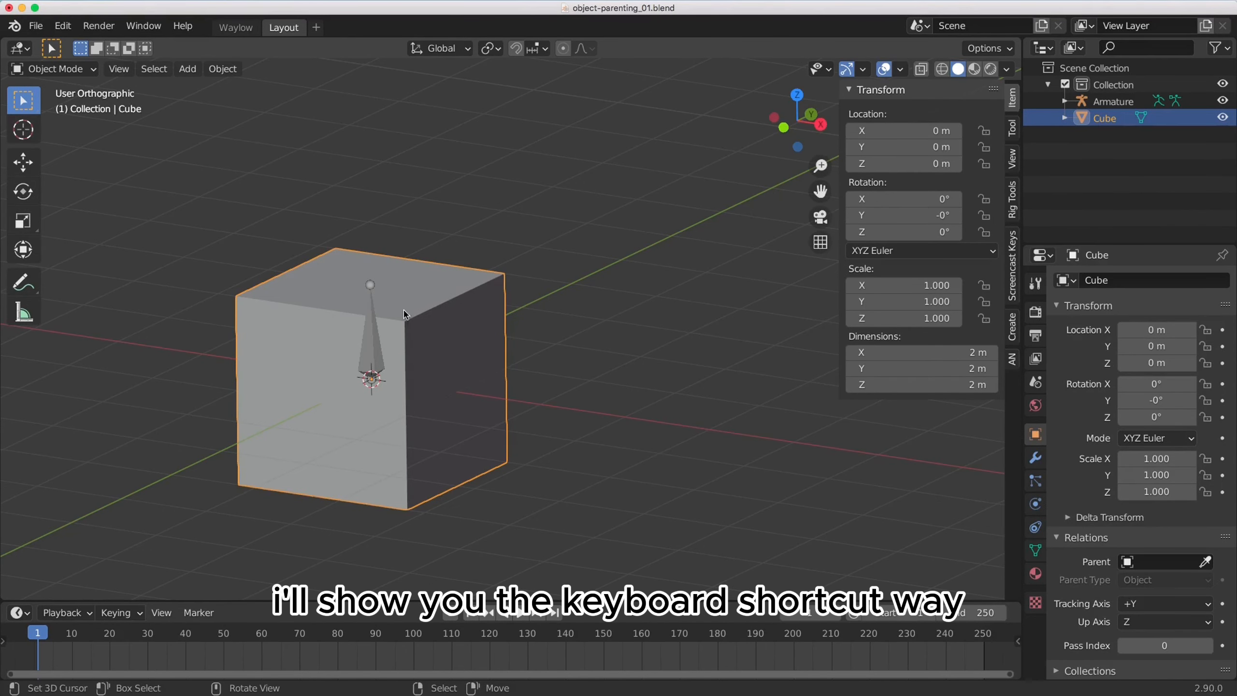
# - Parent the cube to the armature's bone in Pose Mode using the Bone parenting type
pyautogui.keyDown('shift'); pyautogui.rightClick(371, 345); pyautogui.keyUp('shift')
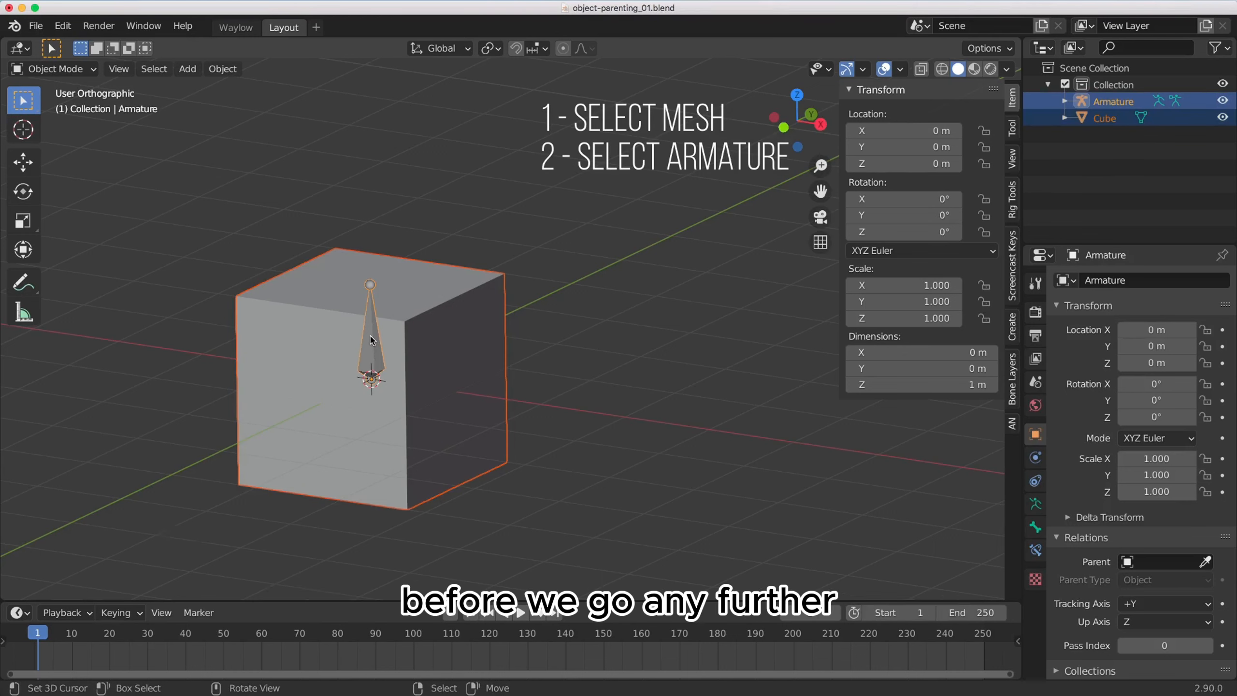
pyautogui.press('Tab')
pyautogui.click(382, 437)
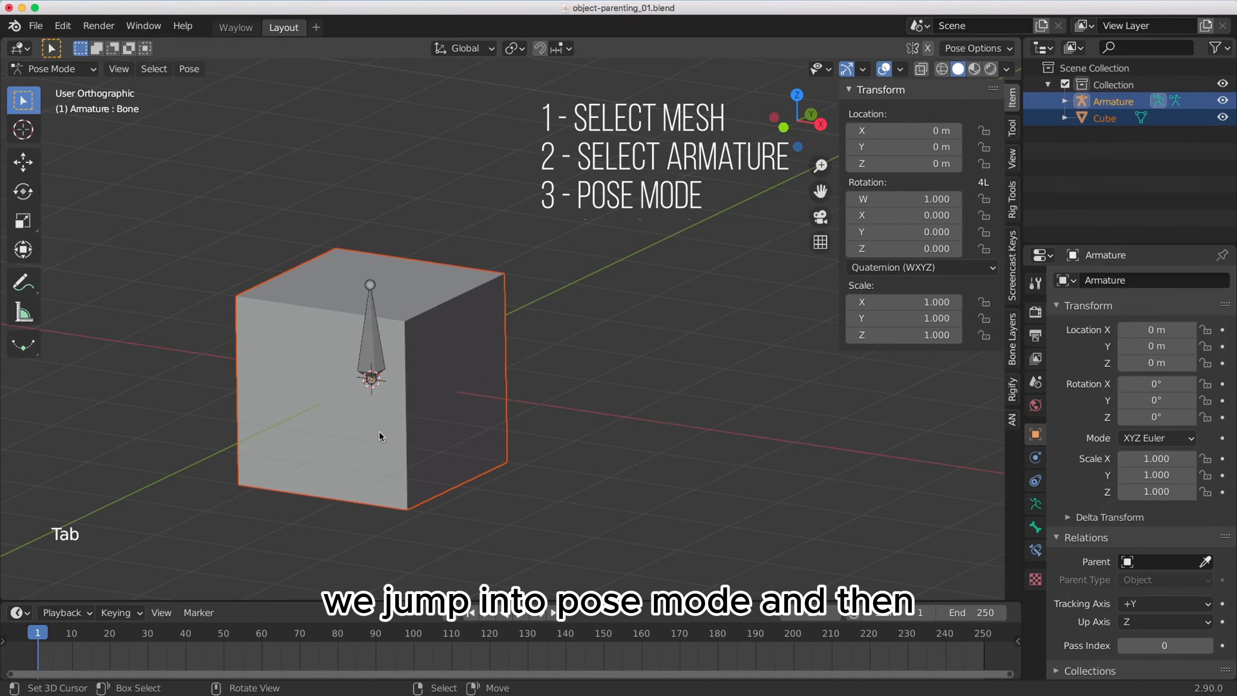
pyautogui.rightClick(369, 331)
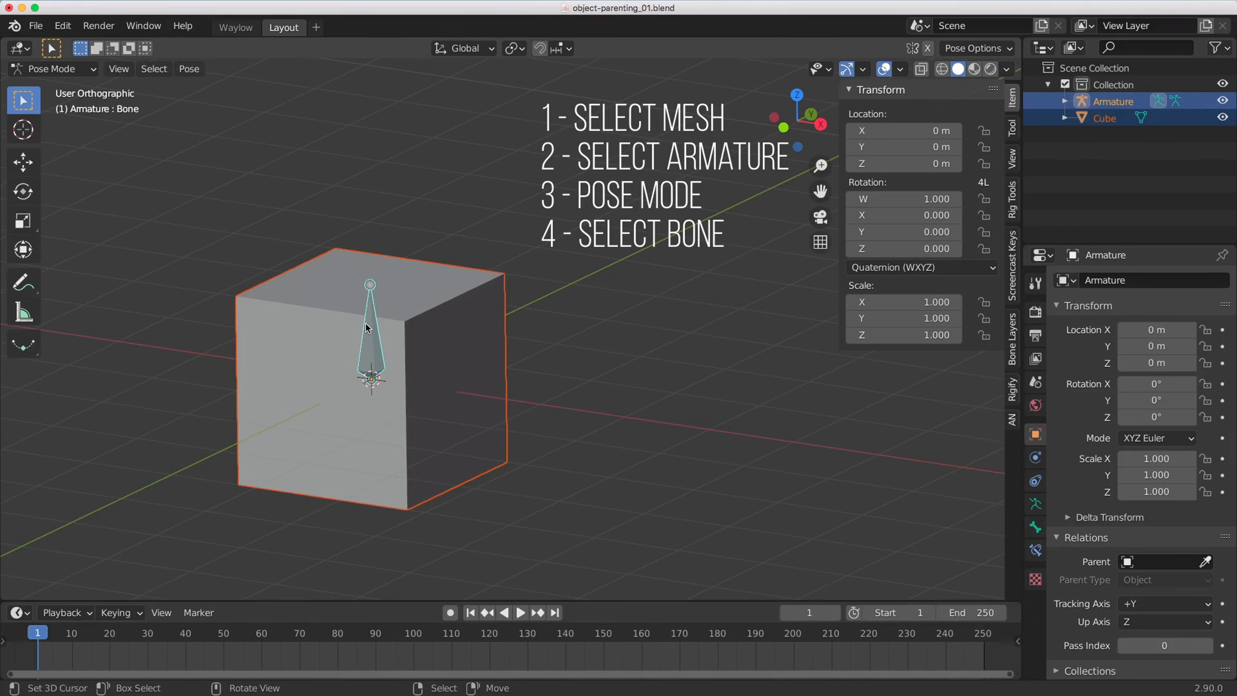
pyautogui.hotkey('ctrl', 'p')
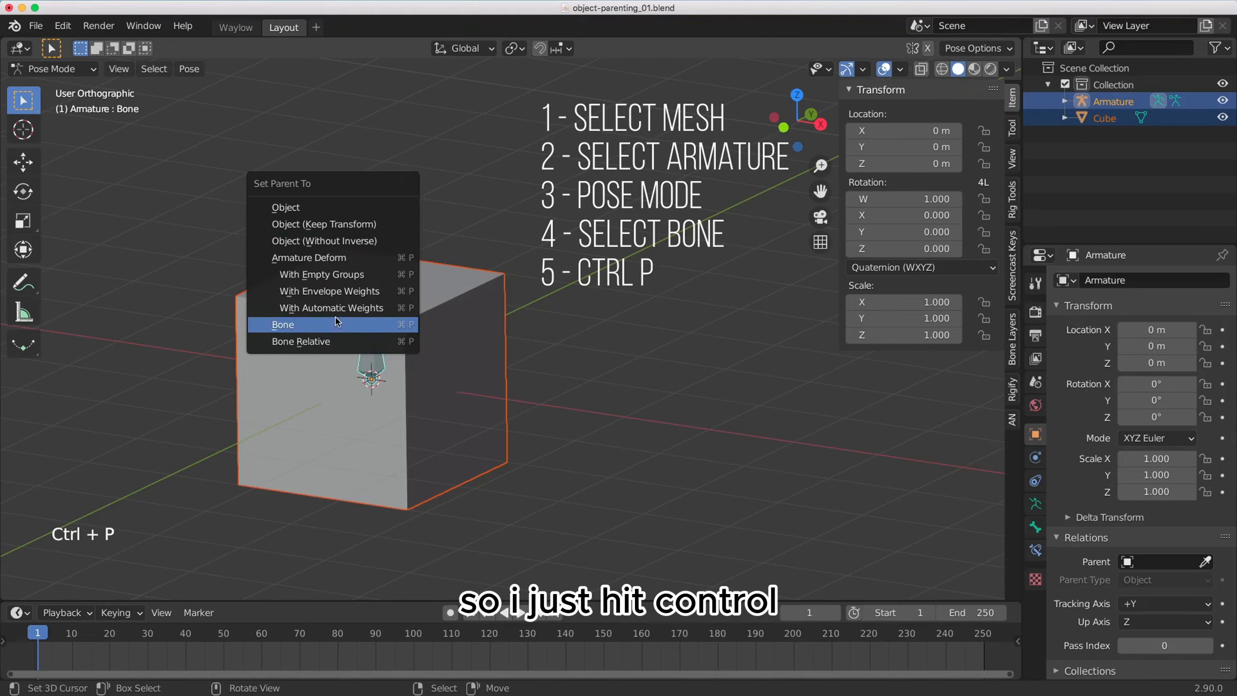
pyautogui.click(302, 325)
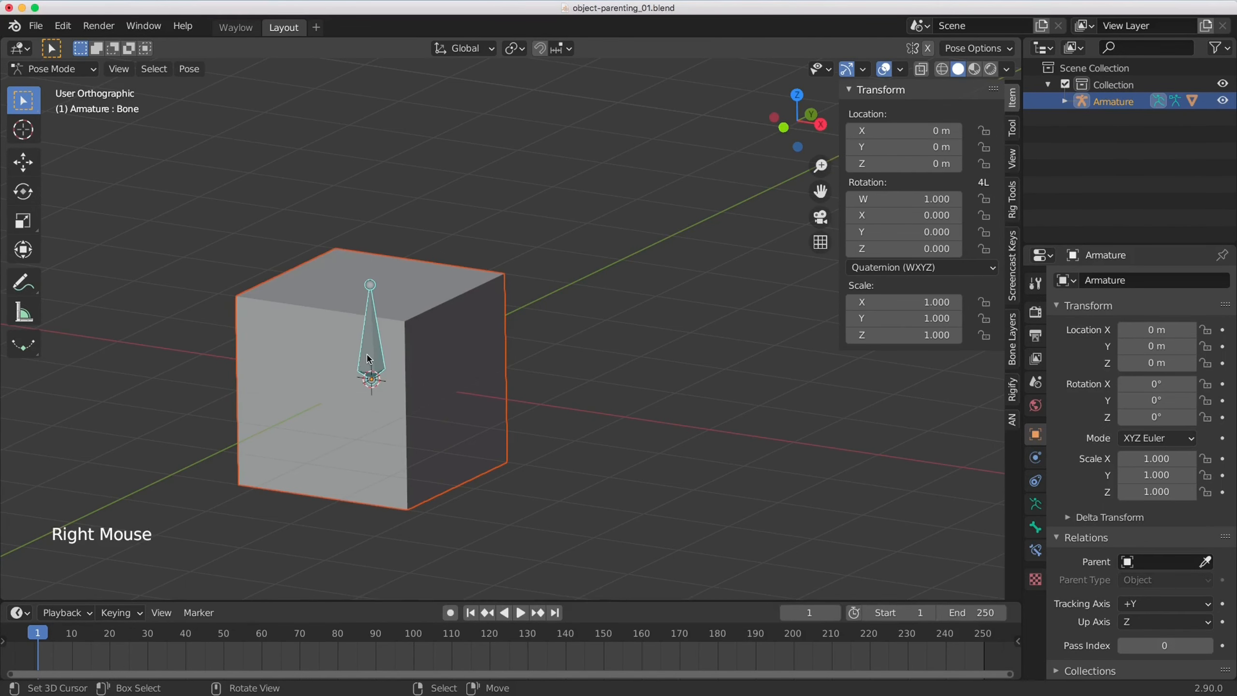
# - Test-move and test-rotate the bone to check how the cube follows, cancelling both transforms
pyautogui.press('g')
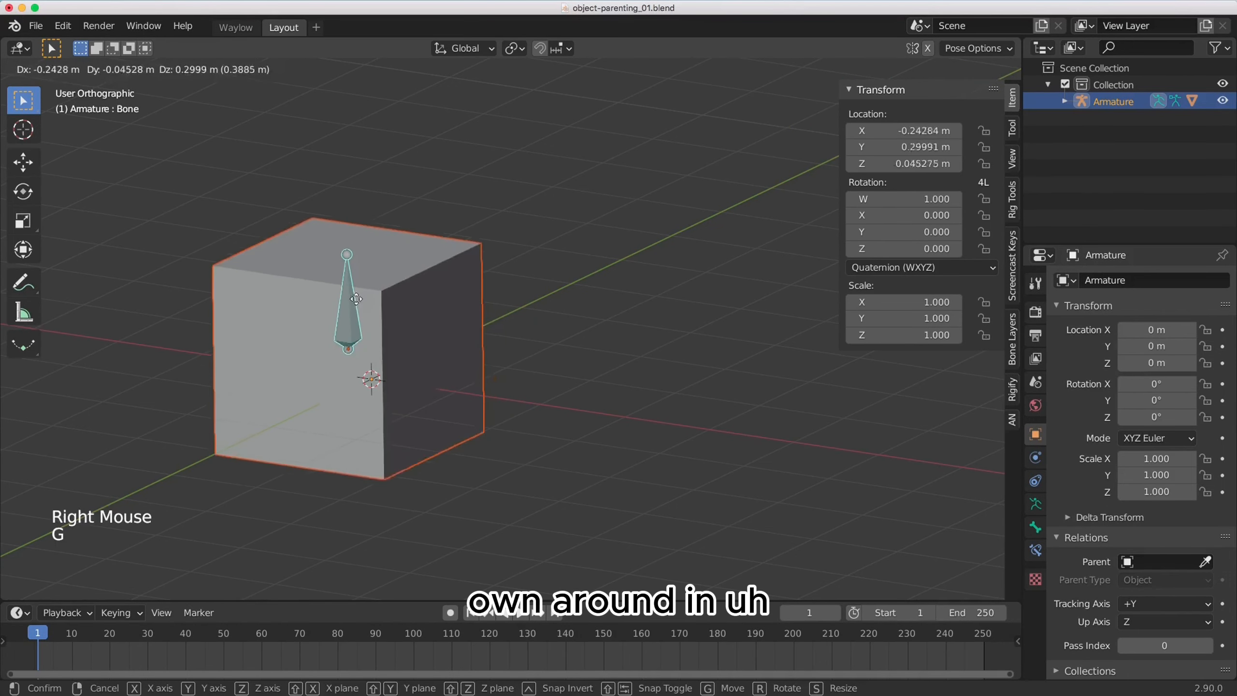
pyautogui.rightClick(384, 298)
pyautogui.press('r')
pyautogui.rightClick(467, 293)
# - Return to Object Mode and test-move the armature object, cancelling the move
pyautogui.press('Tab')
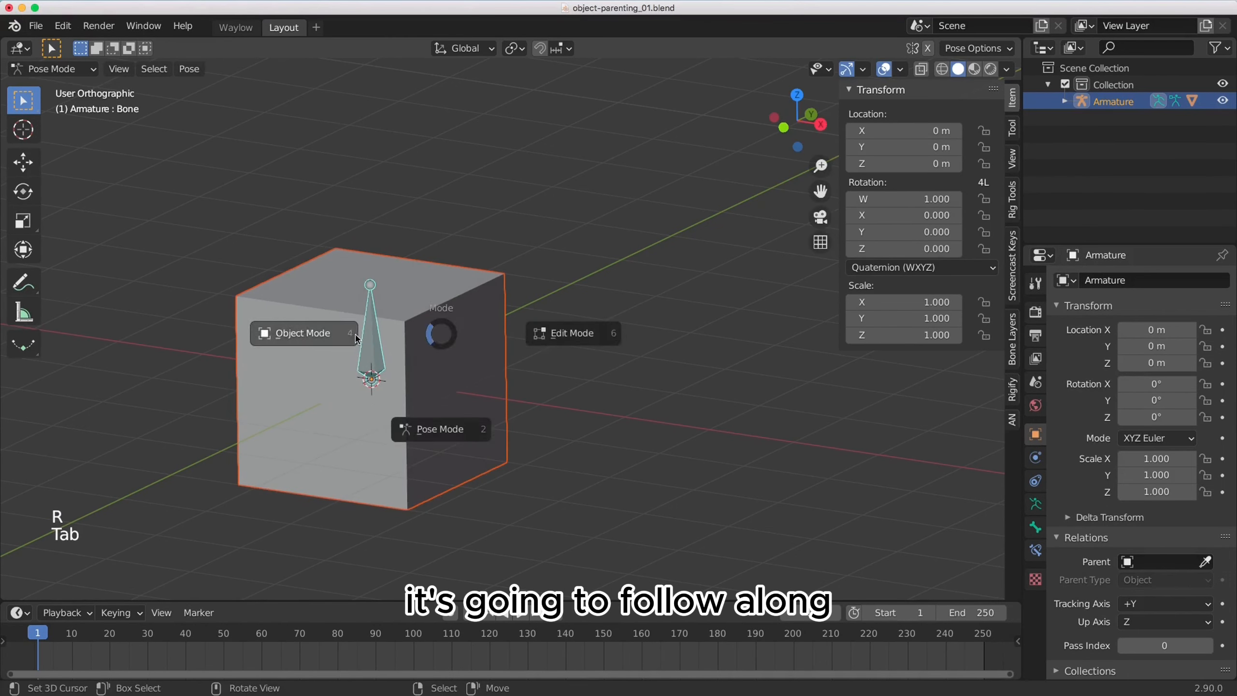
pyautogui.rightClick(395, 355)
pyautogui.rightClick(392, 354)
pyautogui.rightClick(429, 359)
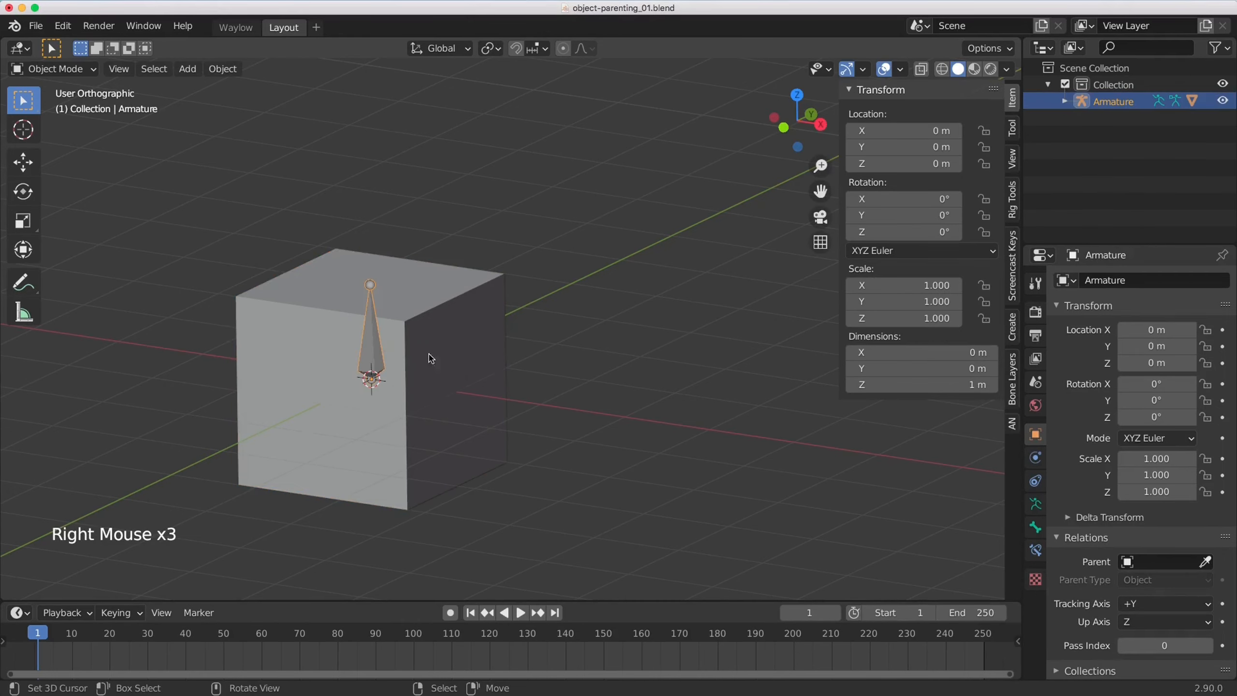
pyautogui.press('g')
pyautogui.rightClick(439, 296)
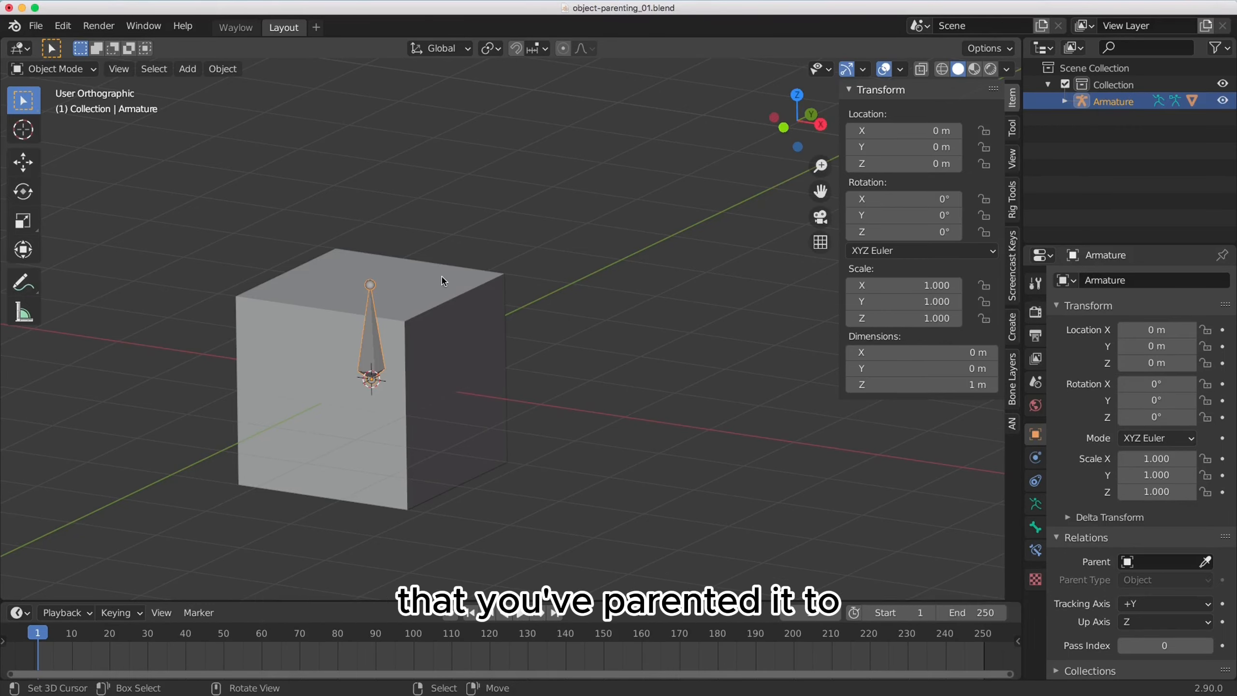
# - Examine the cube's Parent, Parent Type and Parent Bone relations, keeping Bone as the parent type
pyautogui.rightClick(434, 288)
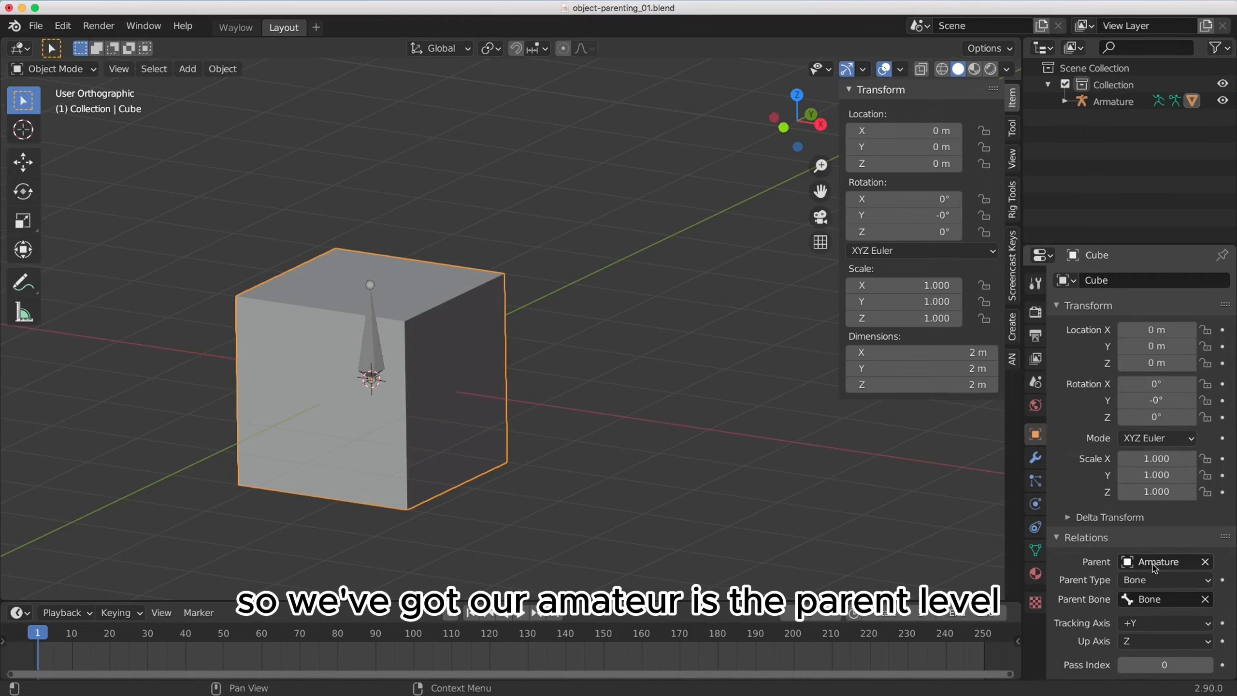
pyautogui.click(1151, 580)
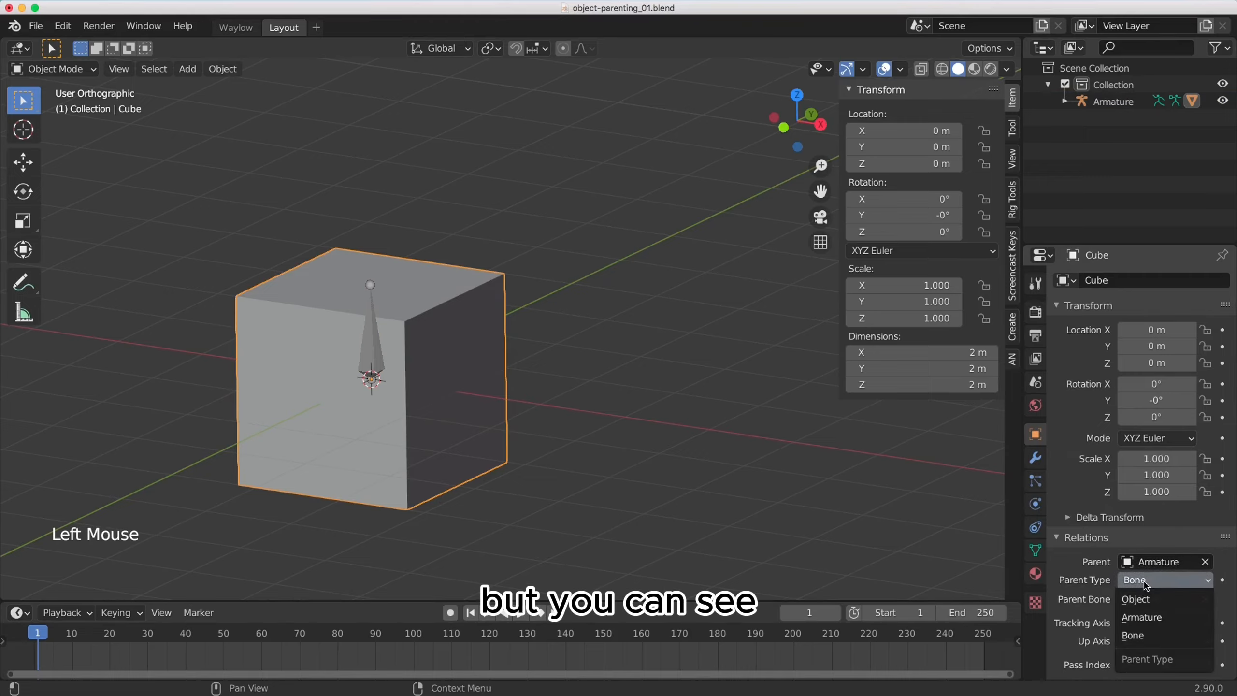
pyautogui.click(1148, 636)
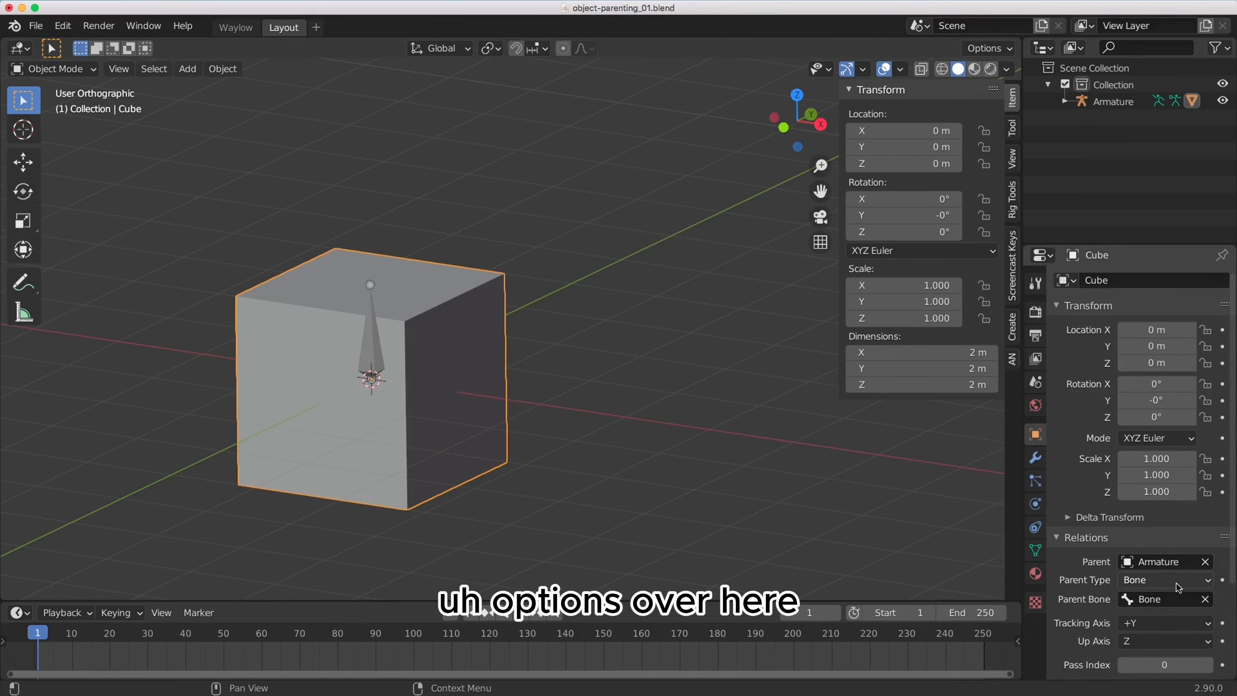
# - Clear the cube's parent in its Relations settings and reassign Armature with Parent Type Bone and parent bone Bone
pyautogui.click(1205, 562)
pyautogui.click(1150, 562)
pyautogui.click(1102, 392)
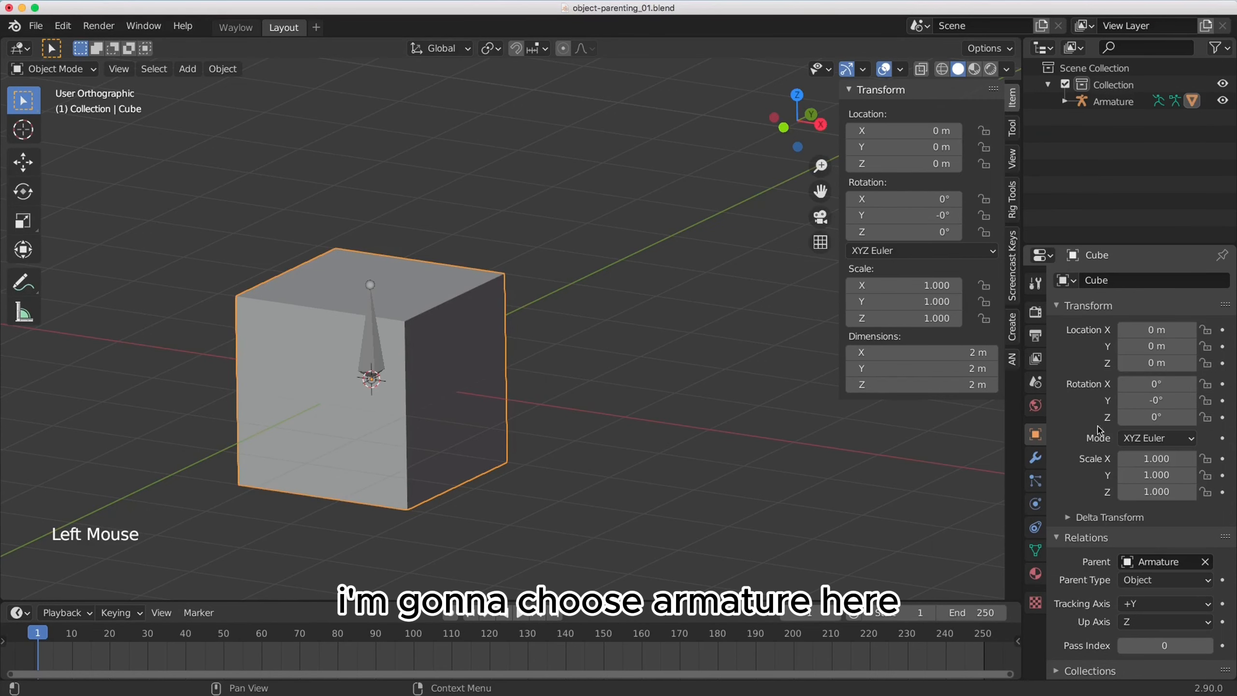
pyautogui.click(1145, 580)
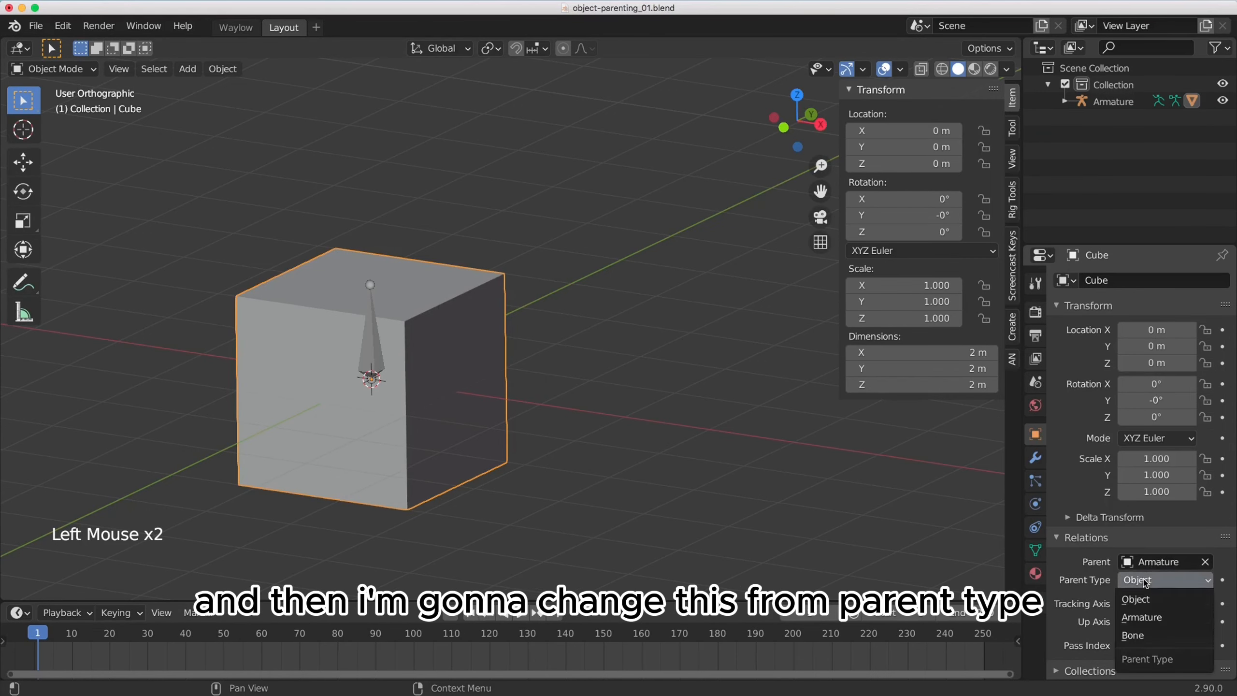
pyautogui.click(1143, 634)
pyautogui.click(1147, 604)
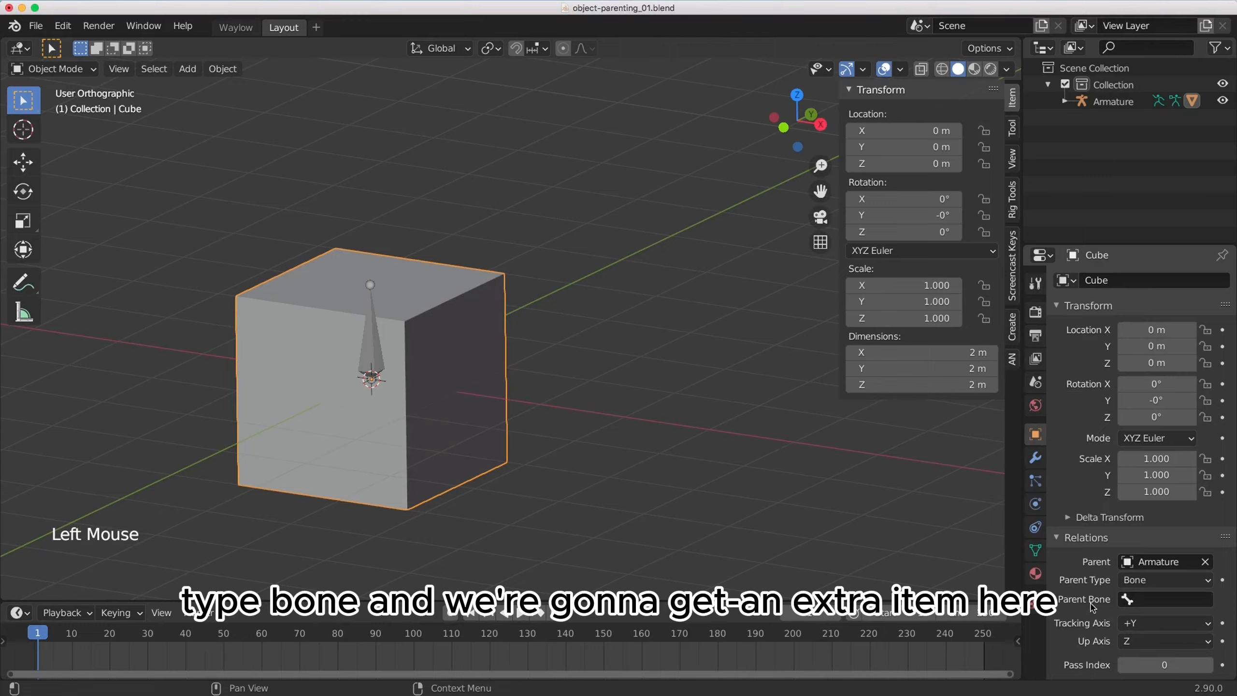
pyautogui.click(1139, 600)
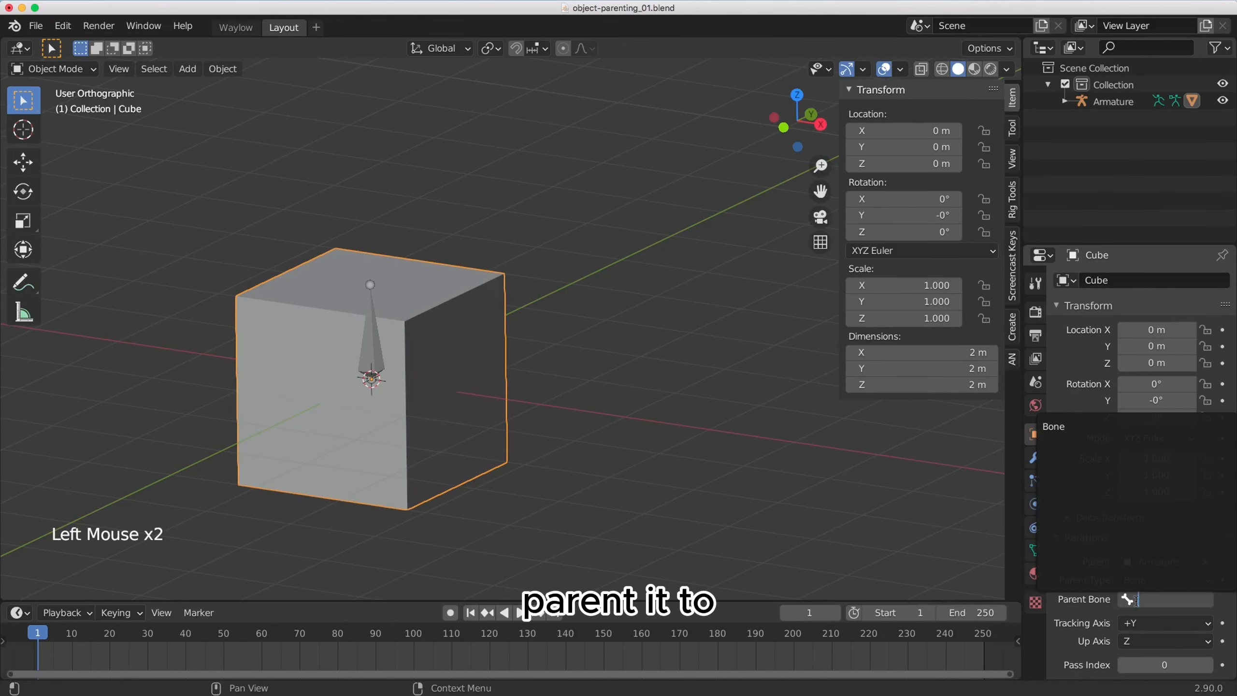
pyautogui.click(1072, 427)
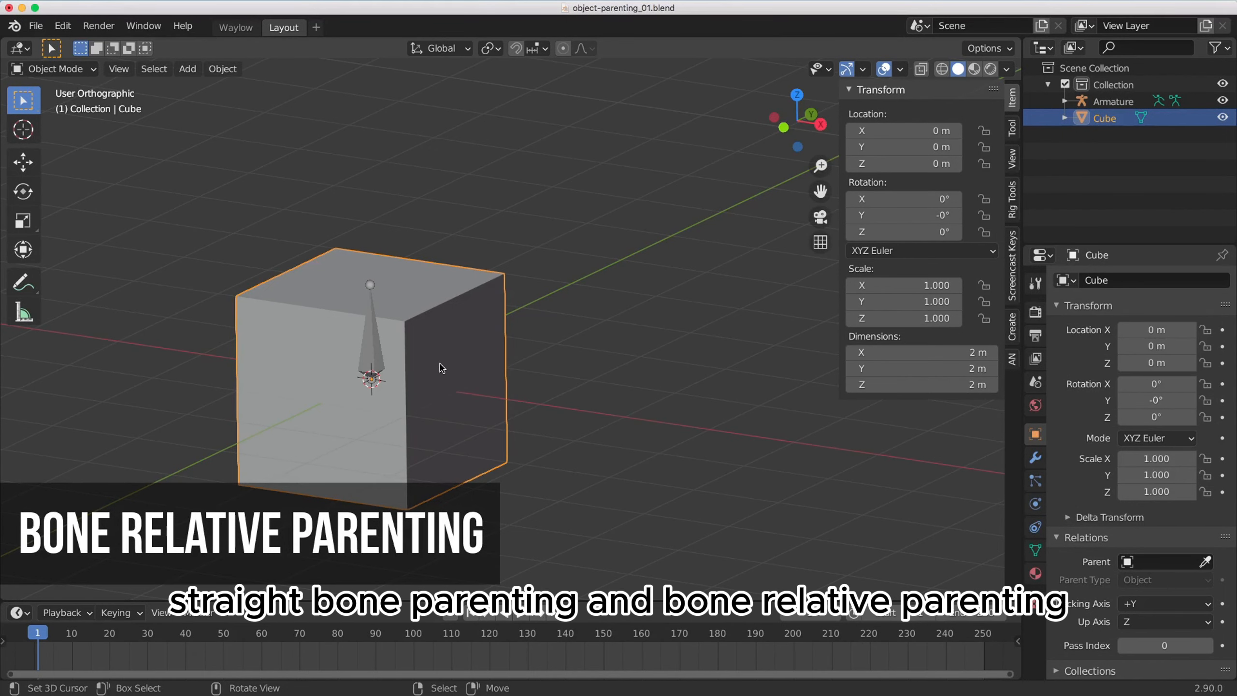
# - Parent the cube to the armature's bone in Pose Mode using the Bone option
pyautogui.rightClick(409, 363)
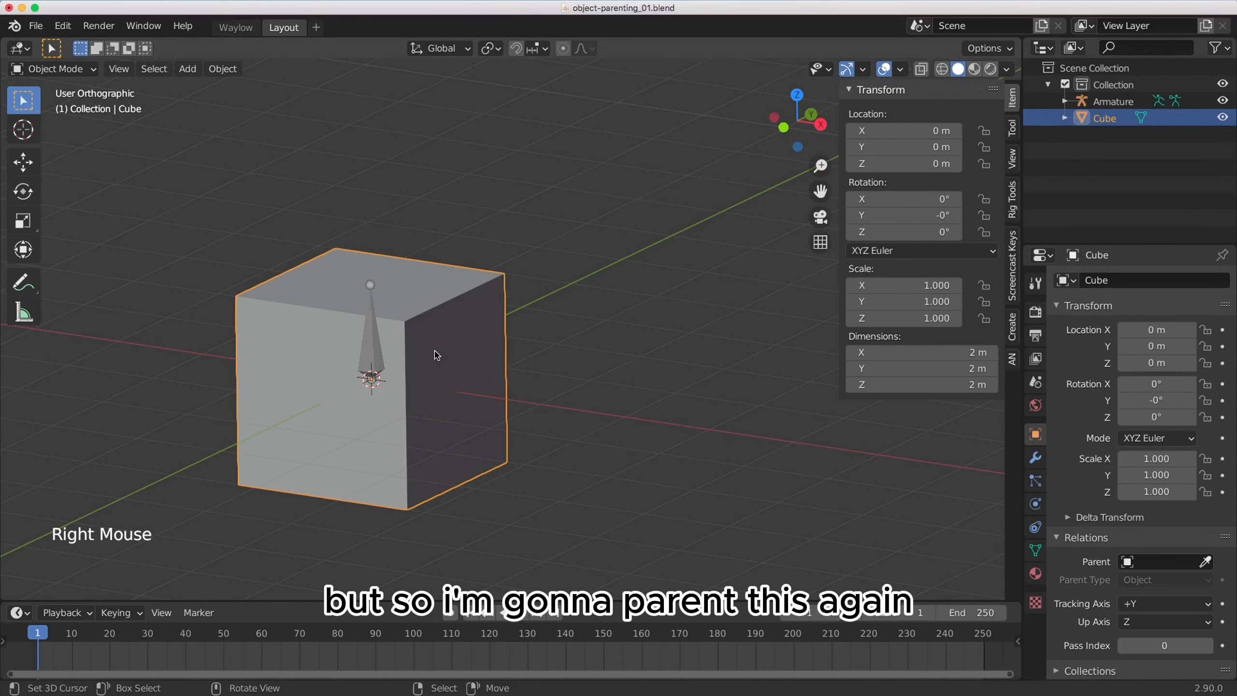
pyautogui.keyDown('shift'); pyautogui.rightClick(376, 340); pyautogui.keyUp('shift')
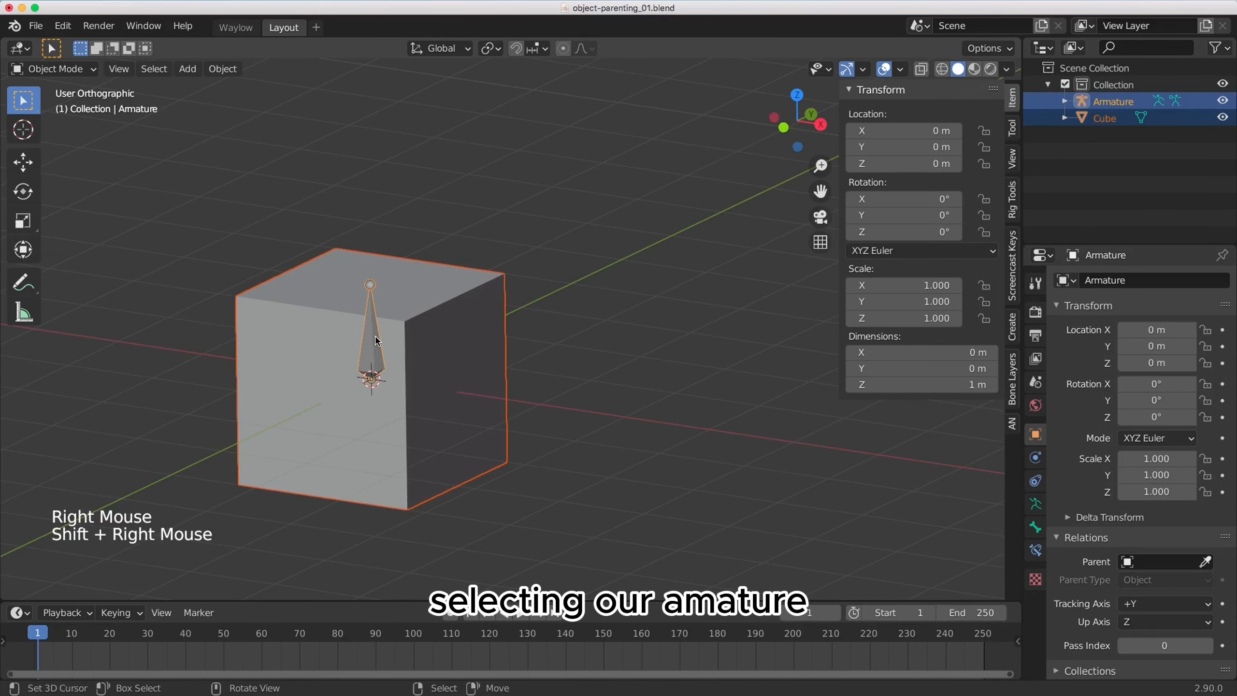
pyautogui.press('Tab')
pyautogui.rightClick(379, 359)
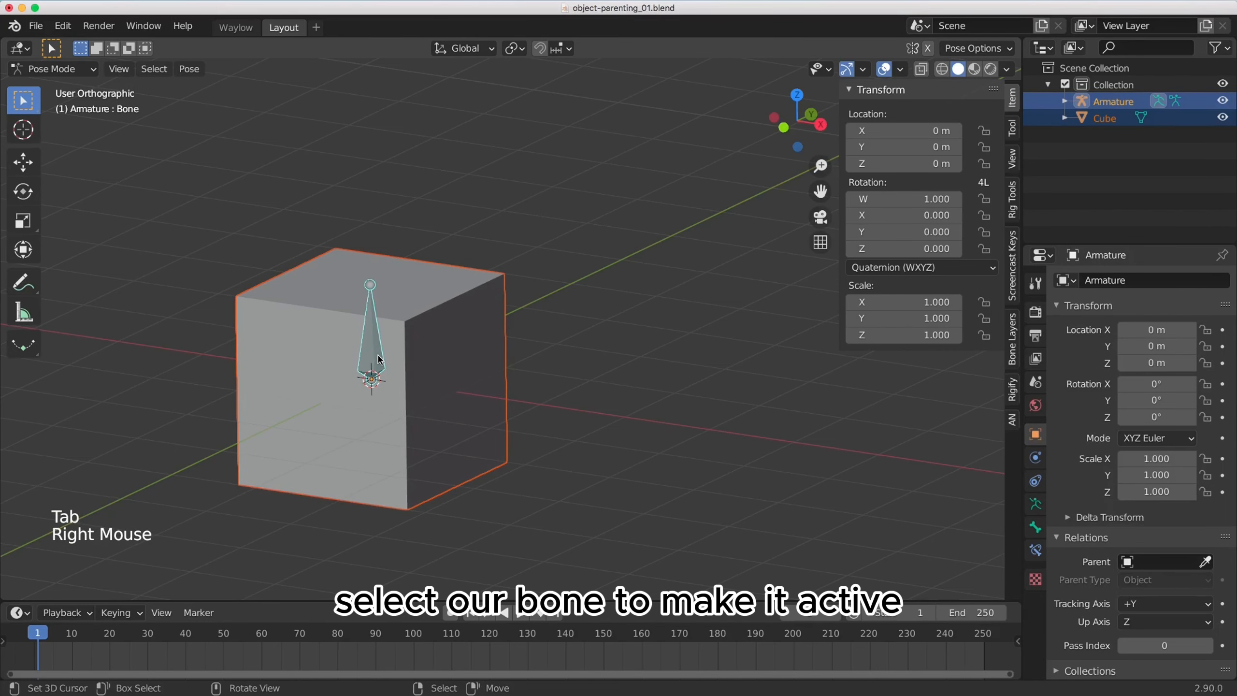
pyautogui.hotkey('ctrl', 'p')
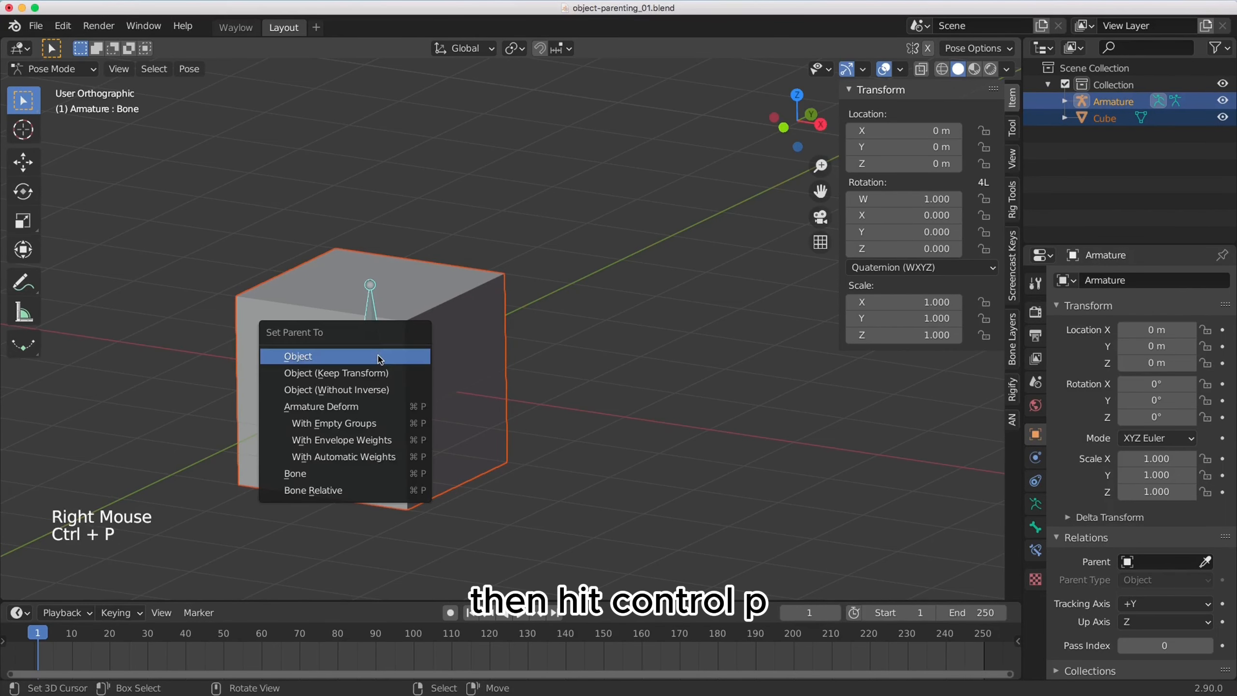
pyautogui.click(318, 470)
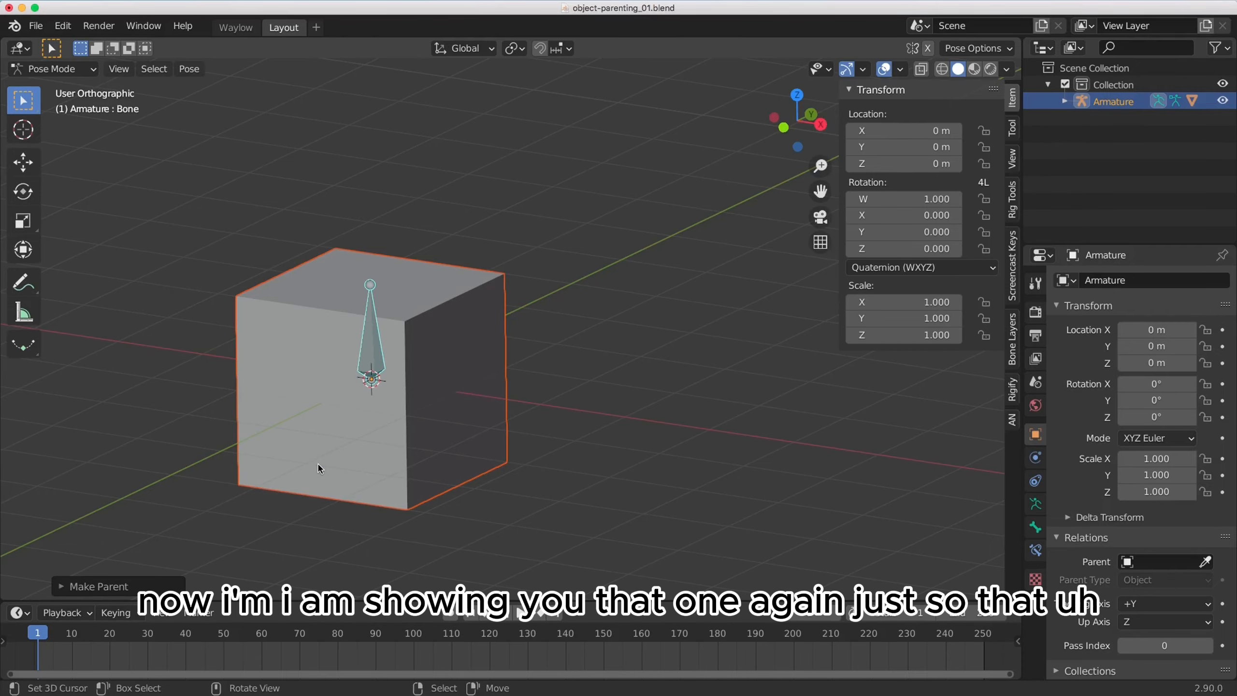
# - Test-move, test-rotate and test-scale the bone to check how the cube follows, cancelling the transforms
pyautogui.rightClick(370, 325)
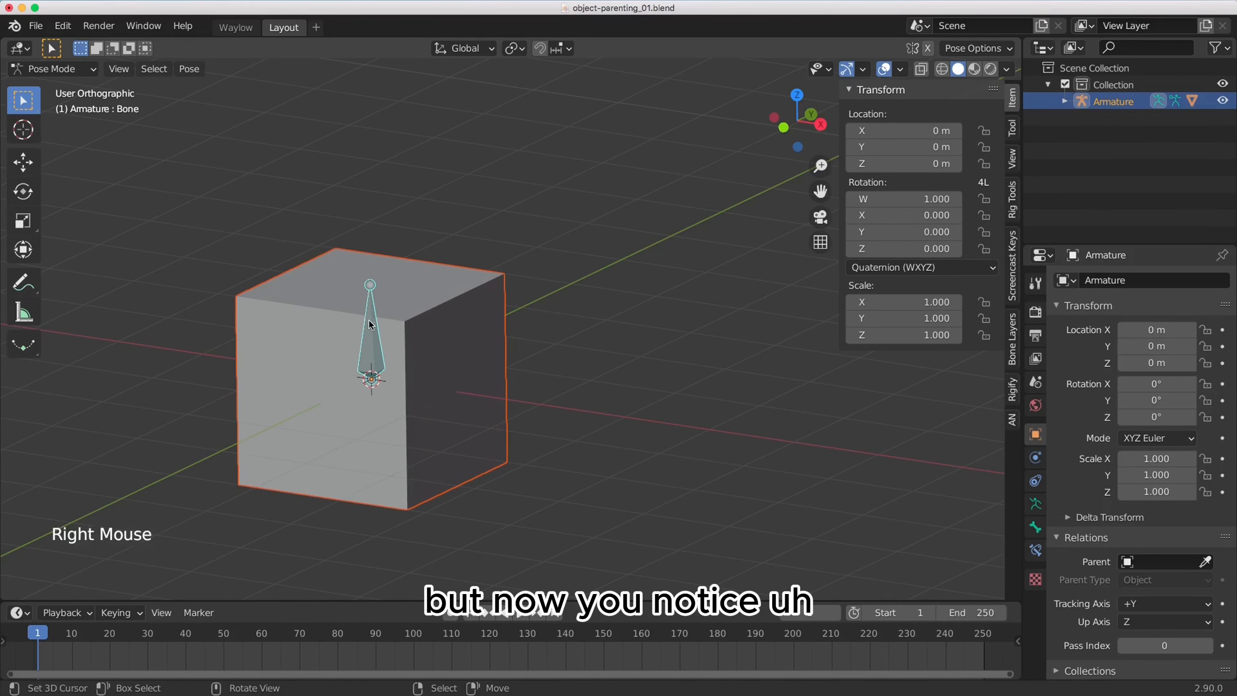
pyautogui.press('g')
pyautogui.press('r')
pyautogui.press('s')
pyautogui.rightClick(384, 360)
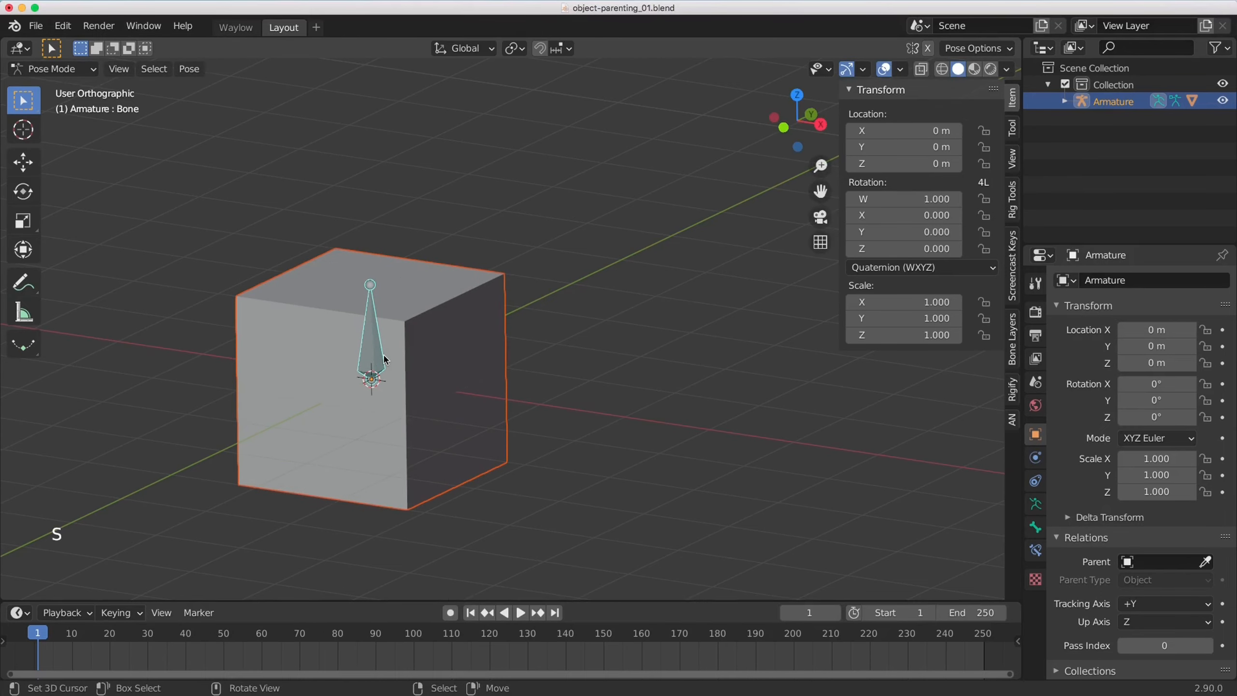
# - In Edit Mode, move the bone's head to about (0.52, 0.46, 1.67) m and tilt the bone, and check the cube in Pose Mode
pyautogui.press('Tab')
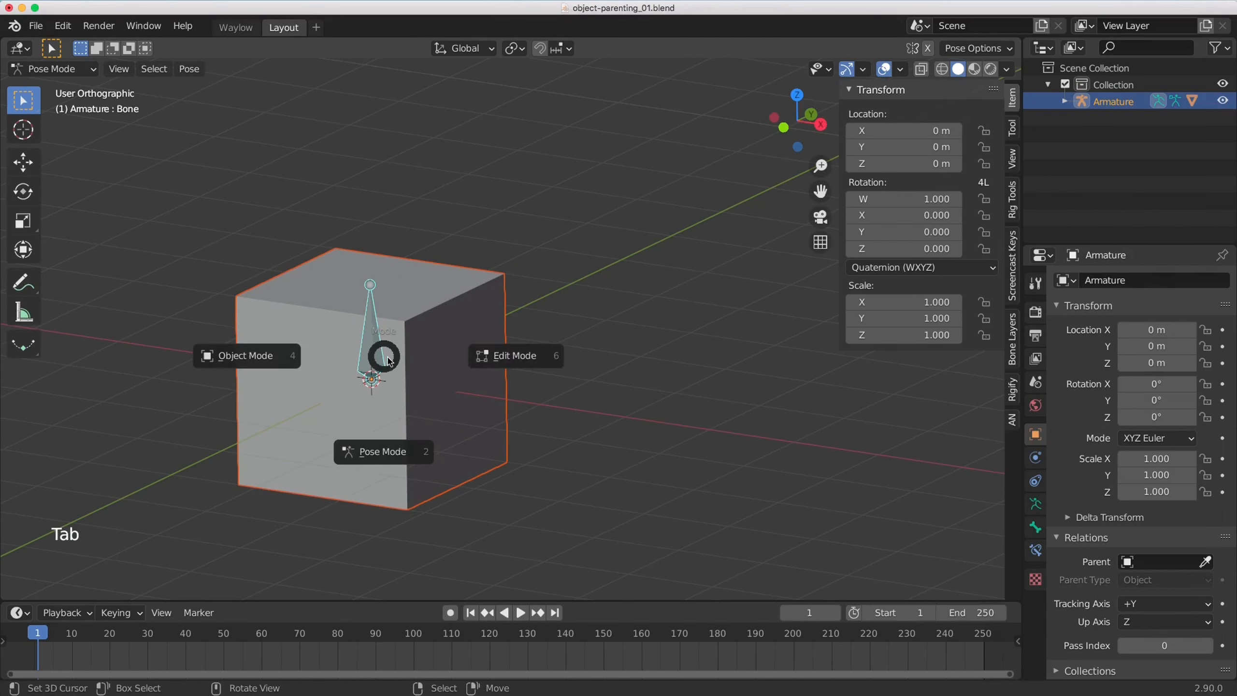
pyautogui.rightClick(383, 359)
pyautogui.press('g')
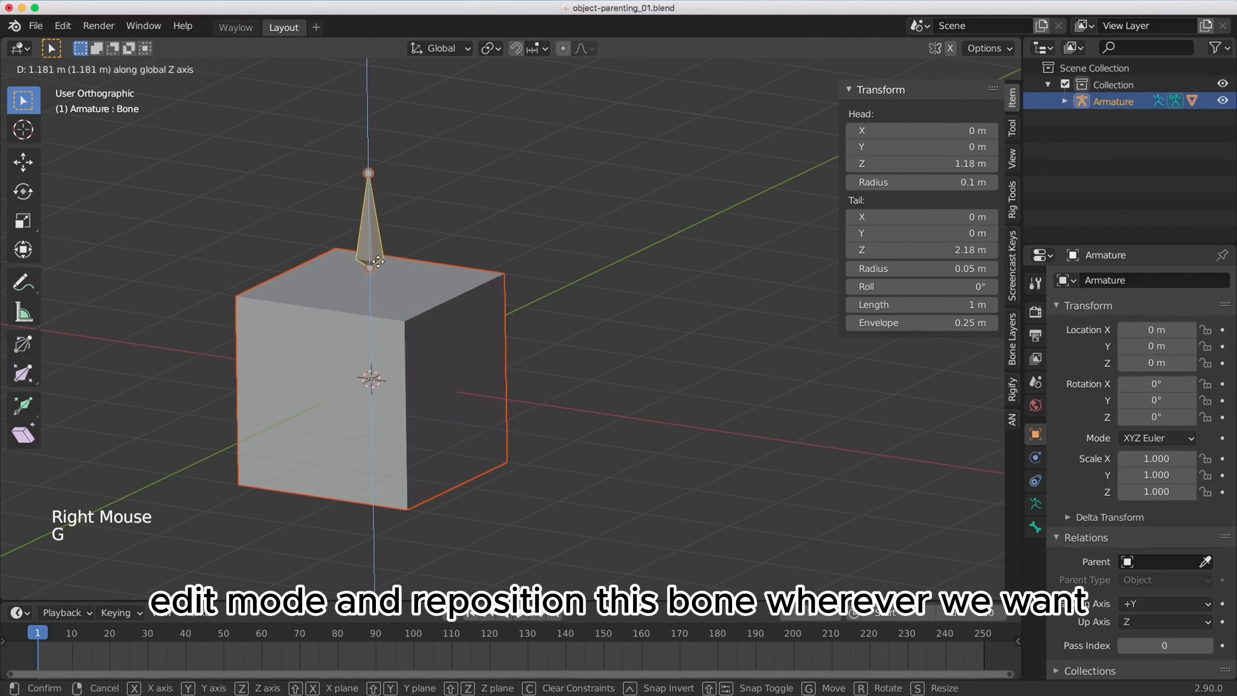
pyautogui.click(382, 259)
pyautogui.scroll(-2, 383, 259)
pyautogui.press('g')
pyautogui.click(560, 226)
pyautogui.press('r')
pyautogui.click(540, 302)
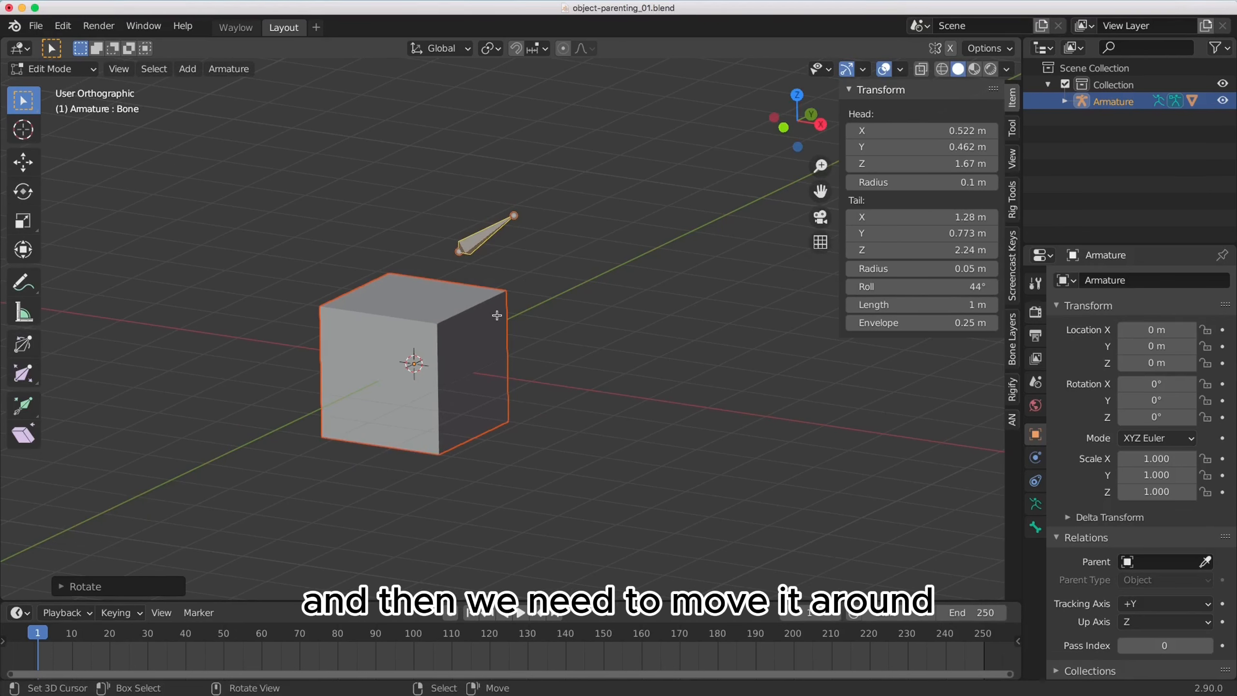
pyautogui.press('Tab')
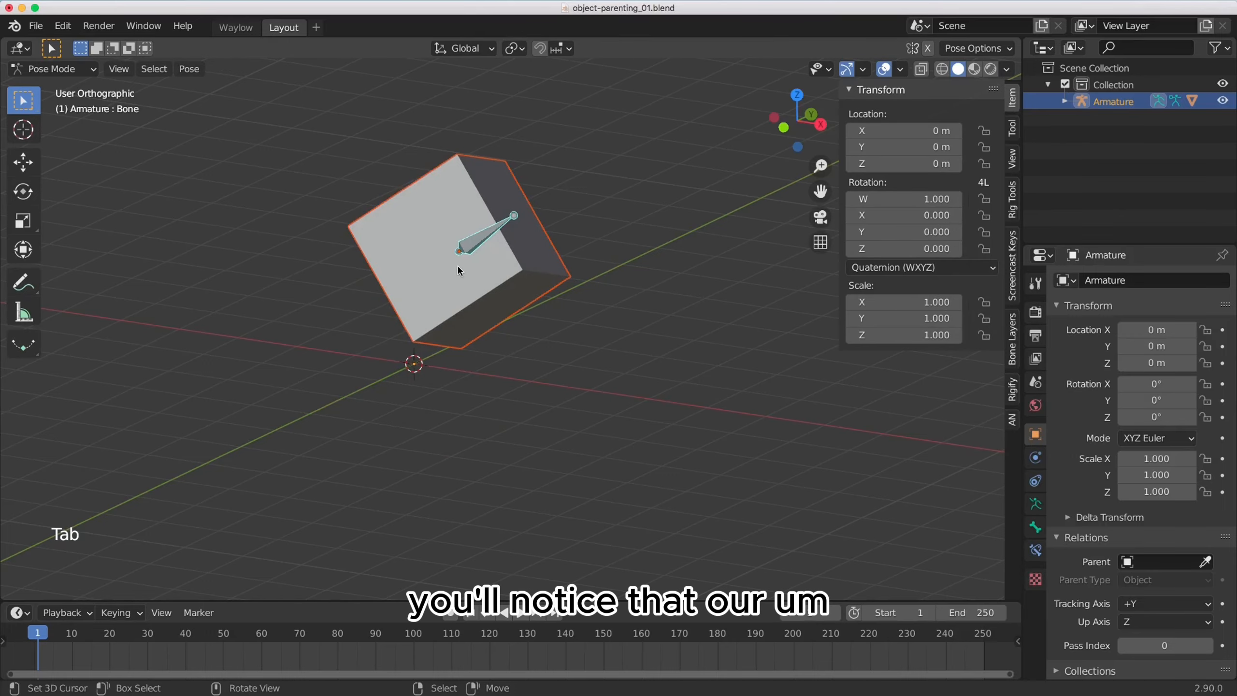
pyautogui.rightClick(497, 295)
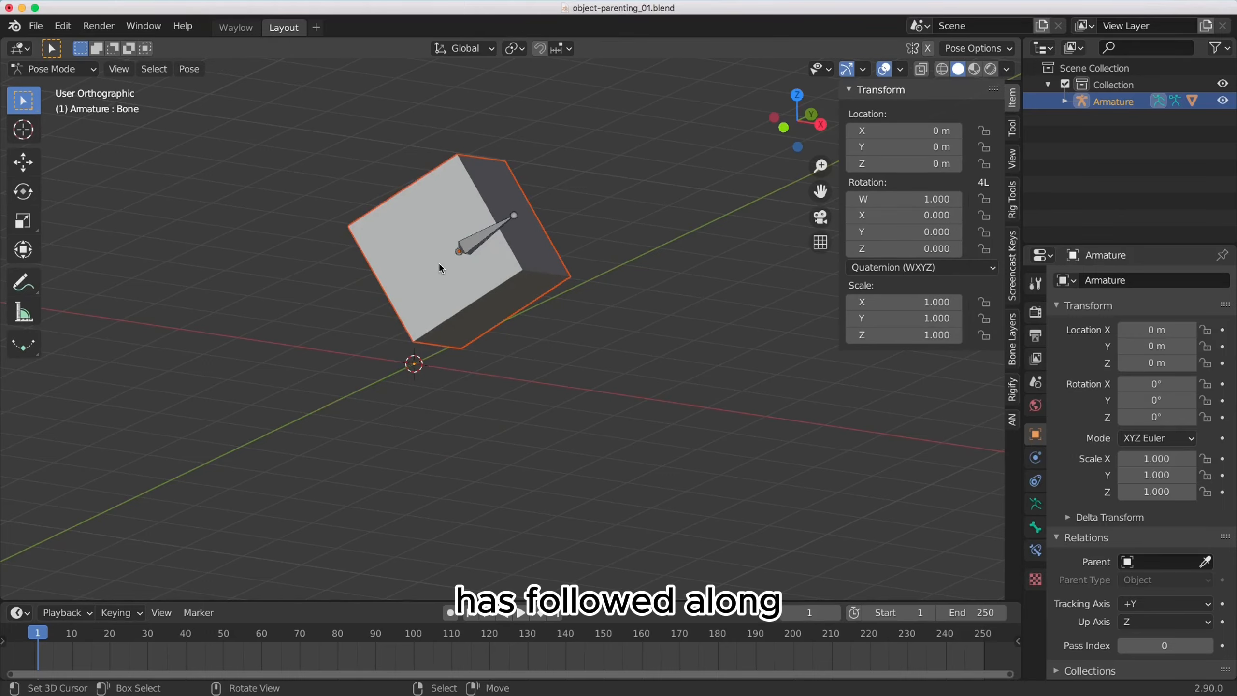
# - Undo the bone's Edit Mode moves and rotation and return the armature to Object Mode
pyautogui.press('super+z')
pyautogui.press('super+z')
pyautogui.press('super+z')
pyautogui.press('super+z')
pyautogui.press('super+z')
pyautogui.press('super+z')
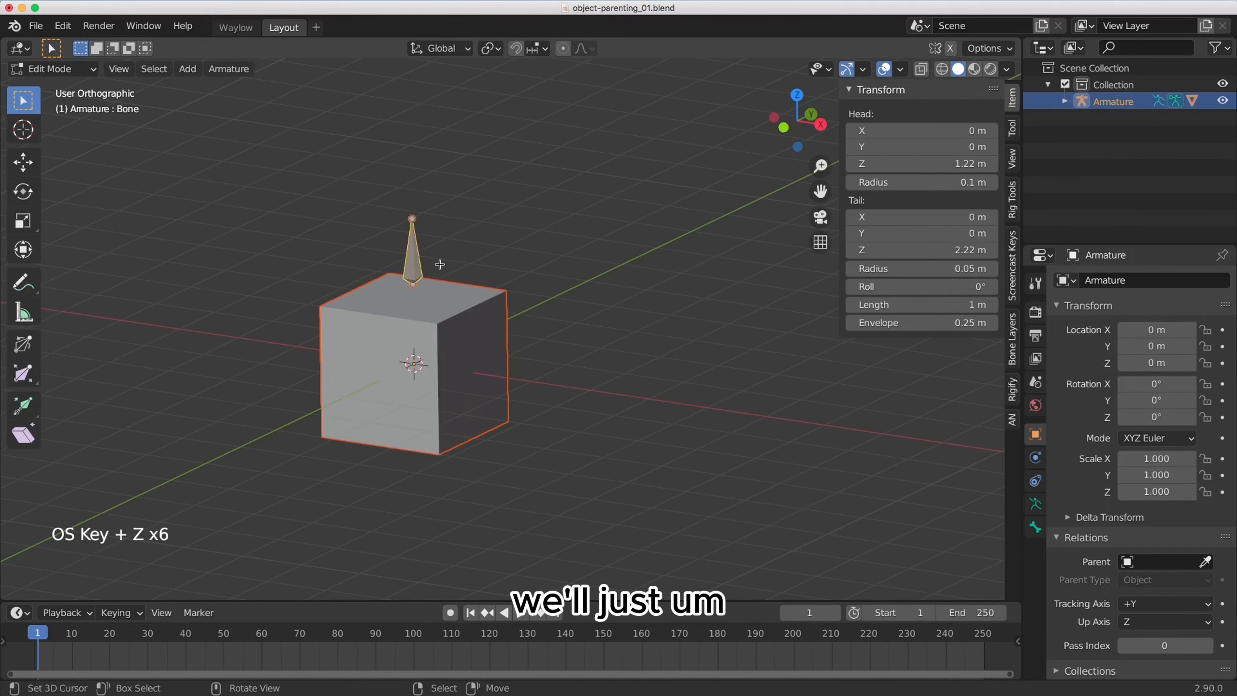
pyautogui.press('super+z')
pyautogui.press('Tab')
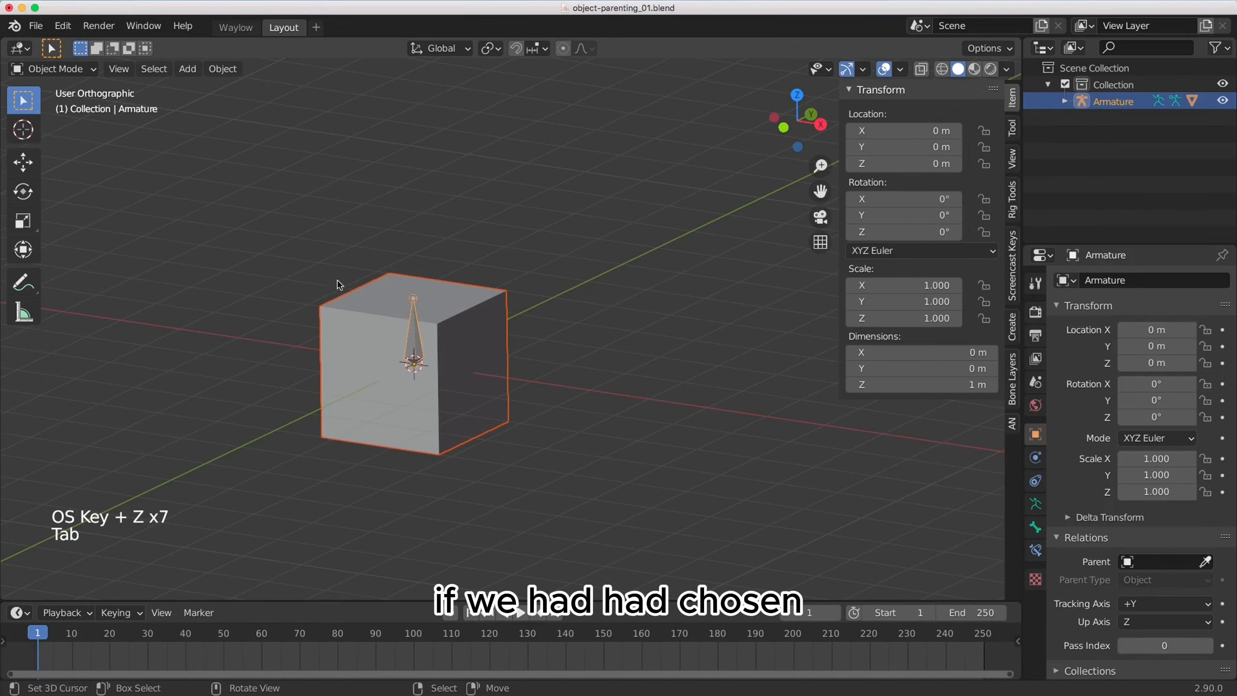
# - Parent the cube to the armature's bone in Pose Mode using the Bone Relative option
pyautogui.rightClick(467, 382)
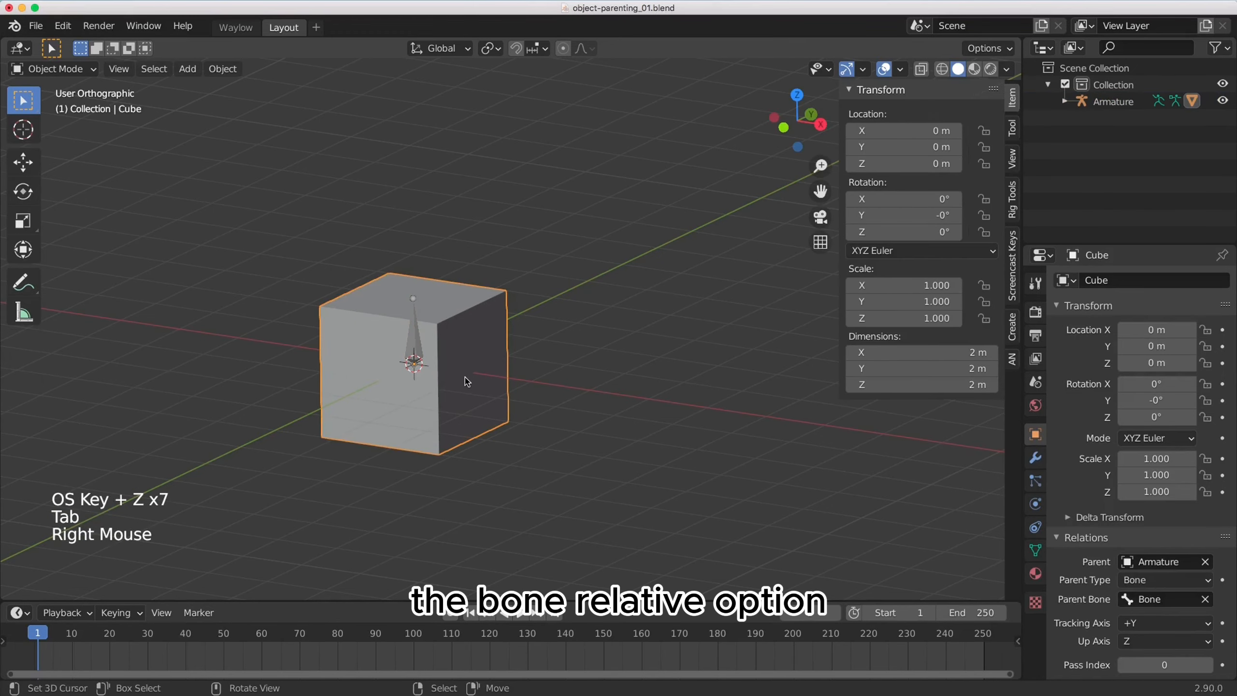
pyautogui.keyDown('shift'); pyautogui.rightClick(414, 337); pyautogui.keyUp('shift')
pyautogui.press('Tab')
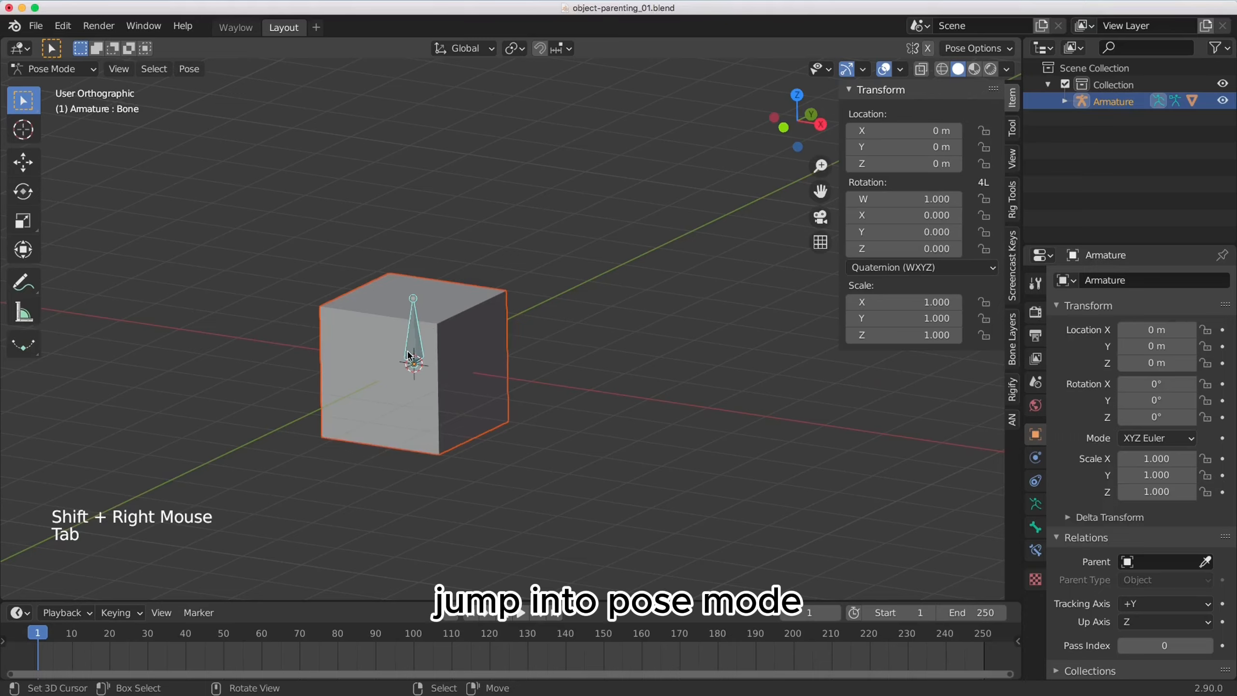
pyautogui.hotkey('ctrl', 'p')
pyautogui.click(403, 368)
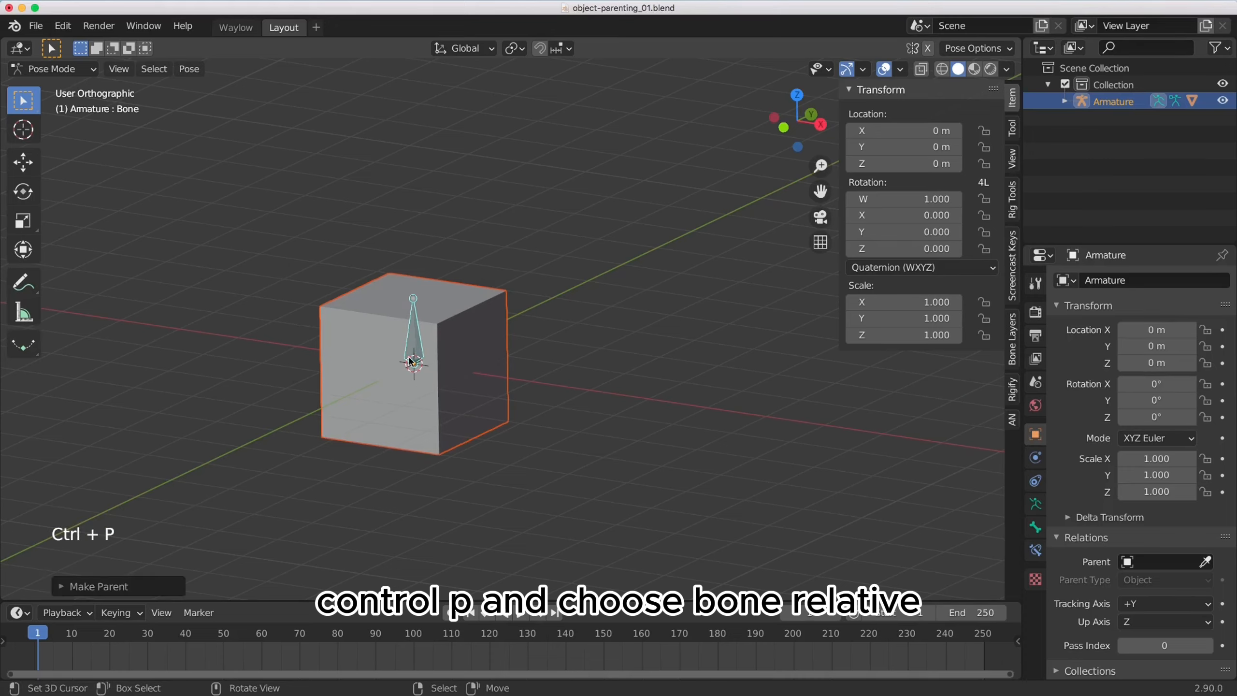
# - Test-move and test-rotate the bone with Bone Relative parenting, cancelling both transforms
pyautogui.rightClick(409, 340)
pyautogui.press('g')
pyautogui.rightClick(397, 333)
pyautogui.press('r')
# - In Edit Mode, move the bone's head to about (1.16, 0.81, 1.76) m, tilt the bone and scale it to about 2.02 m long
pyautogui.press('Tab')
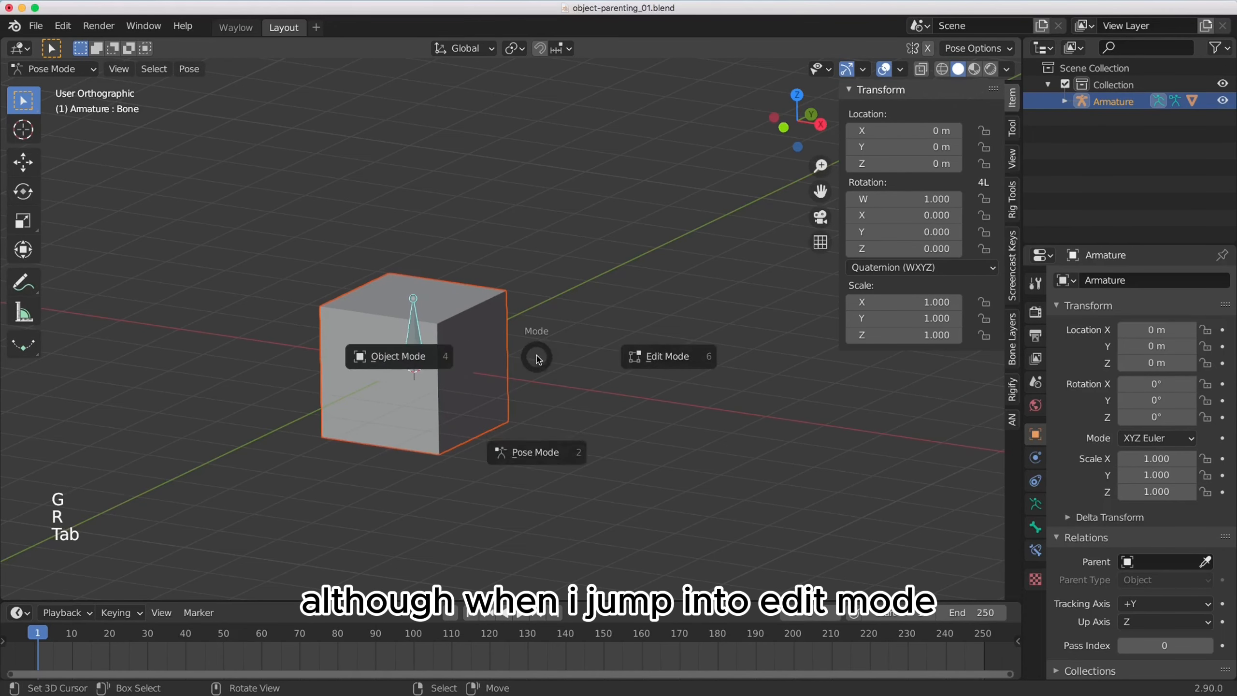
pyautogui.press('g')
pyautogui.moveTo(438, 337); pyautogui.dragTo(439, 297, button='middle')
pyautogui.click(448, 231)
pyautogui.press('r')
pyautogui.click(476, 273)
pyautogui.press('g')
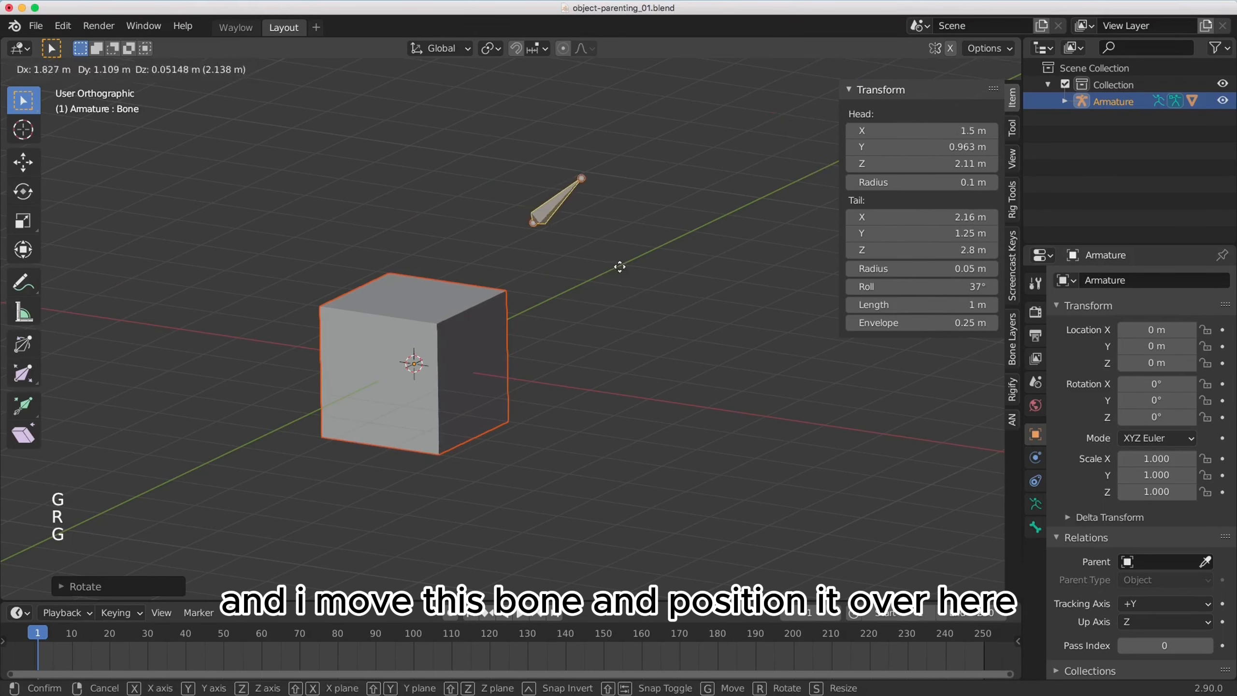
pyautogui.click(620, 268)
pyautogui.press('s')
pyautogui.click(698, 306)
# - Return to Pose Mode to check the cube's placement and open the Set Parent To options
pyautogui.press('Tab')
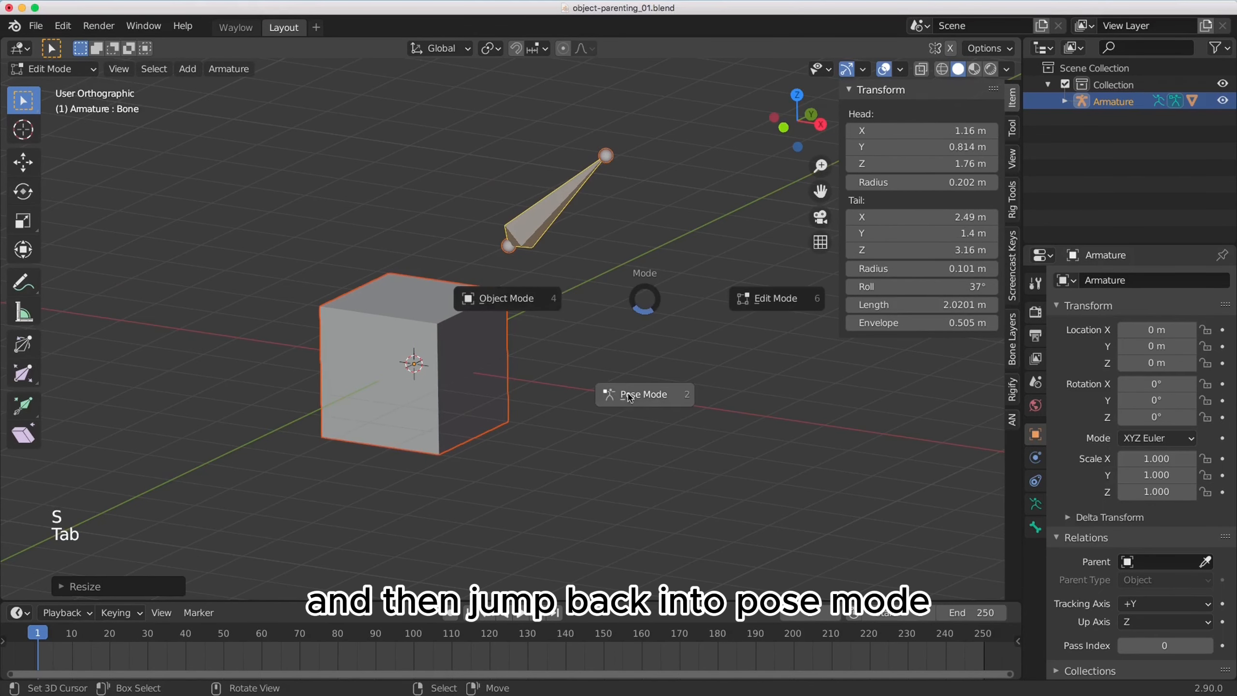
pyautogui.rightClick(448, 347)
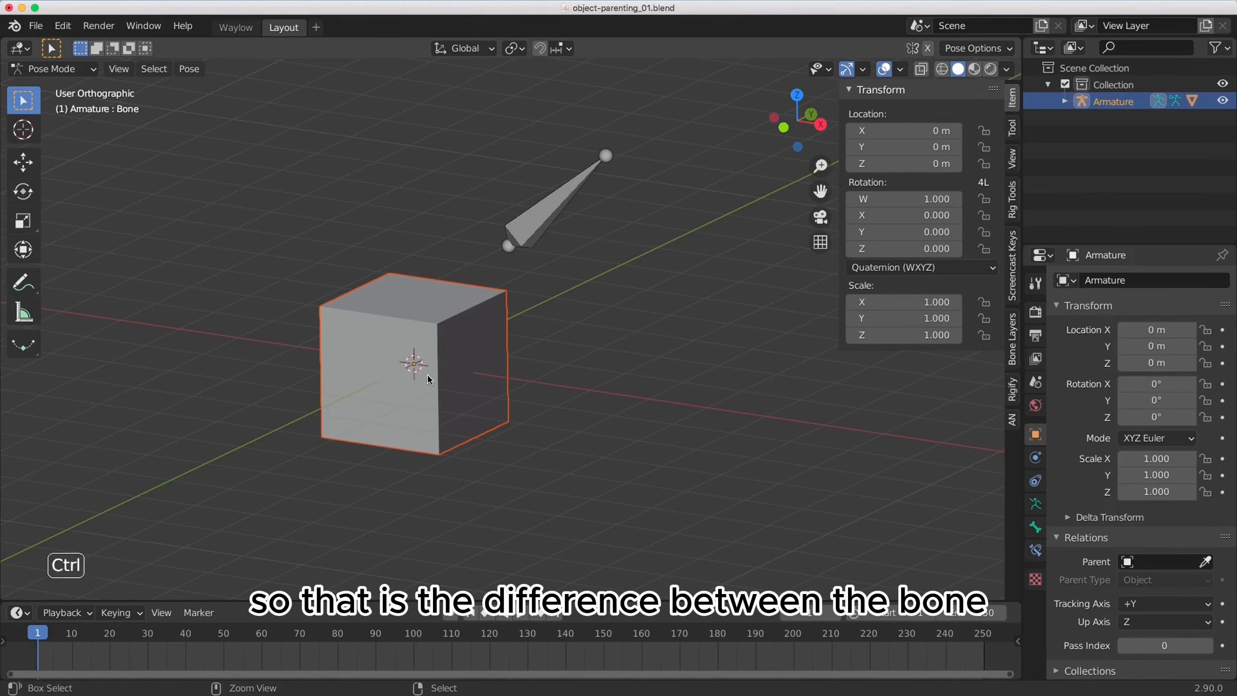
pyautogui.hotkey('ctrl', 'p')
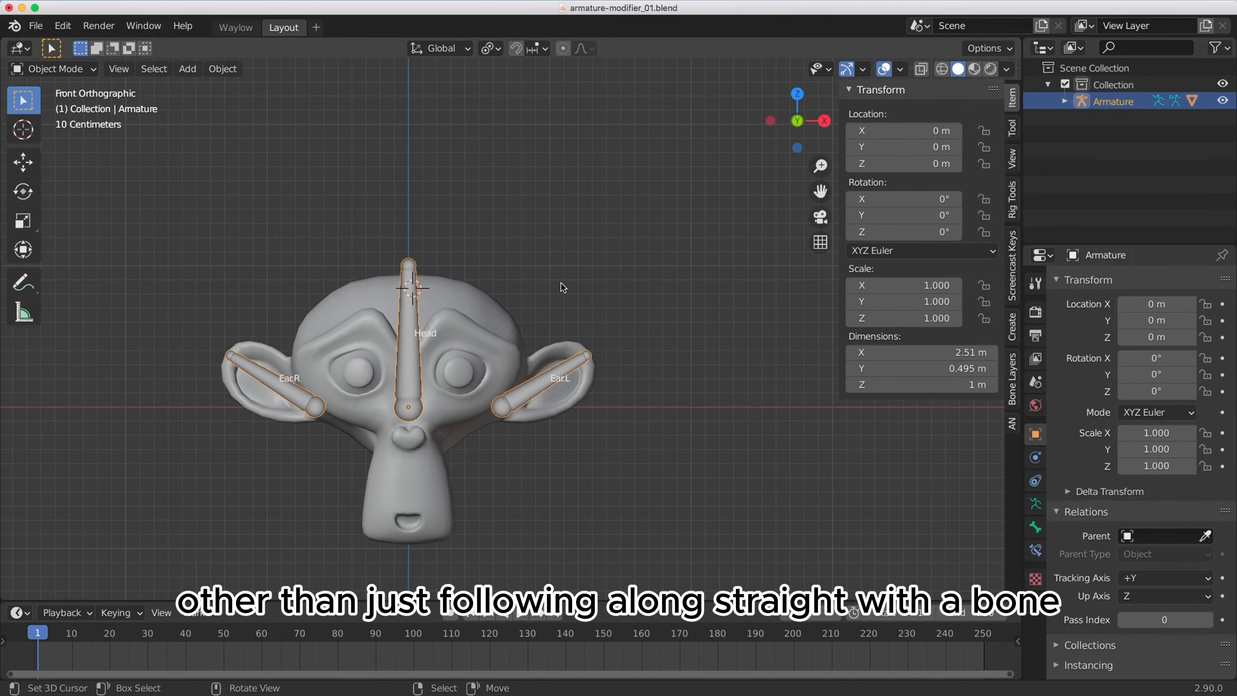
# - Examine the Suzanne mesh and its envelope-display armature, inspecting the Head and EarL bones in Pose Mode
pyautogui.rightClick(391, 322)
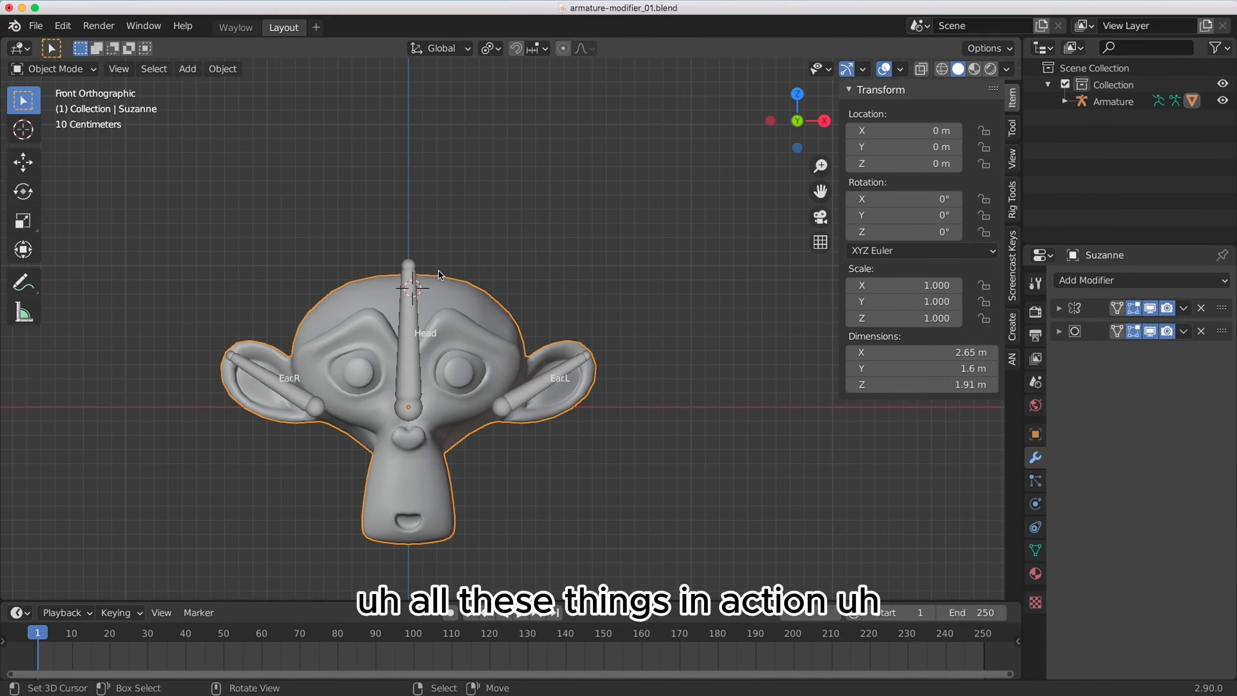
pyautogui.rightClick(452, 319)
pyautogui.rightClick(408, 334)
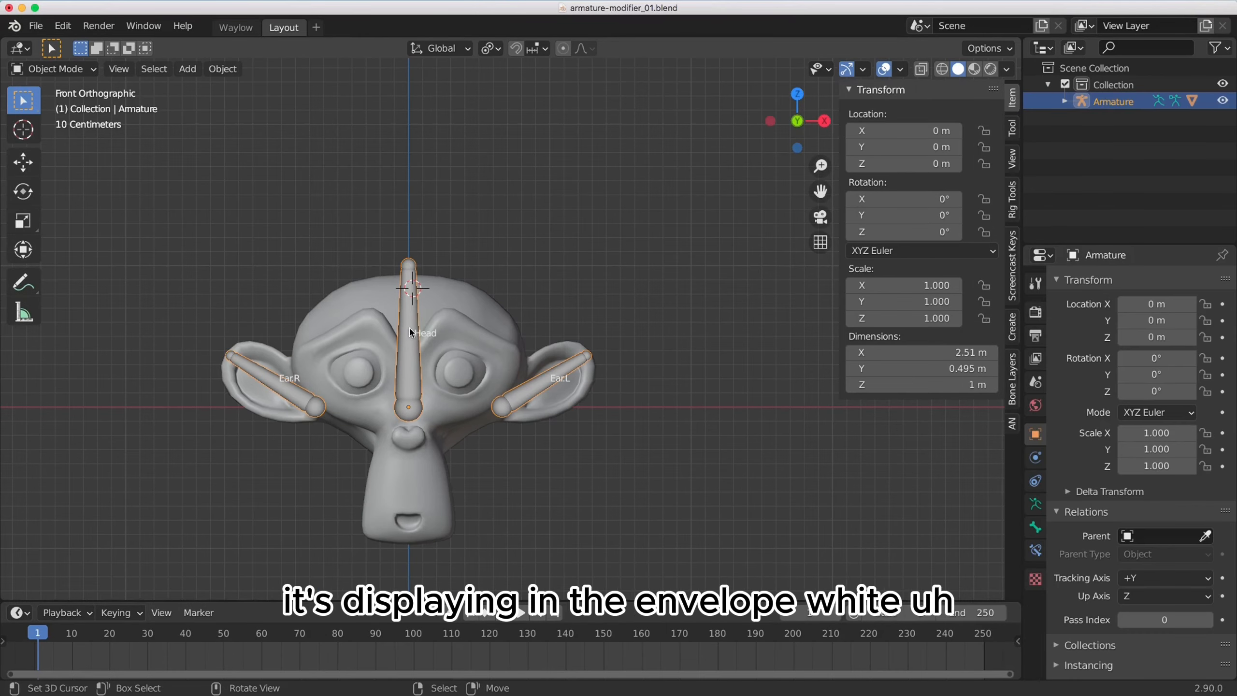
pyautogui.press('Tab')
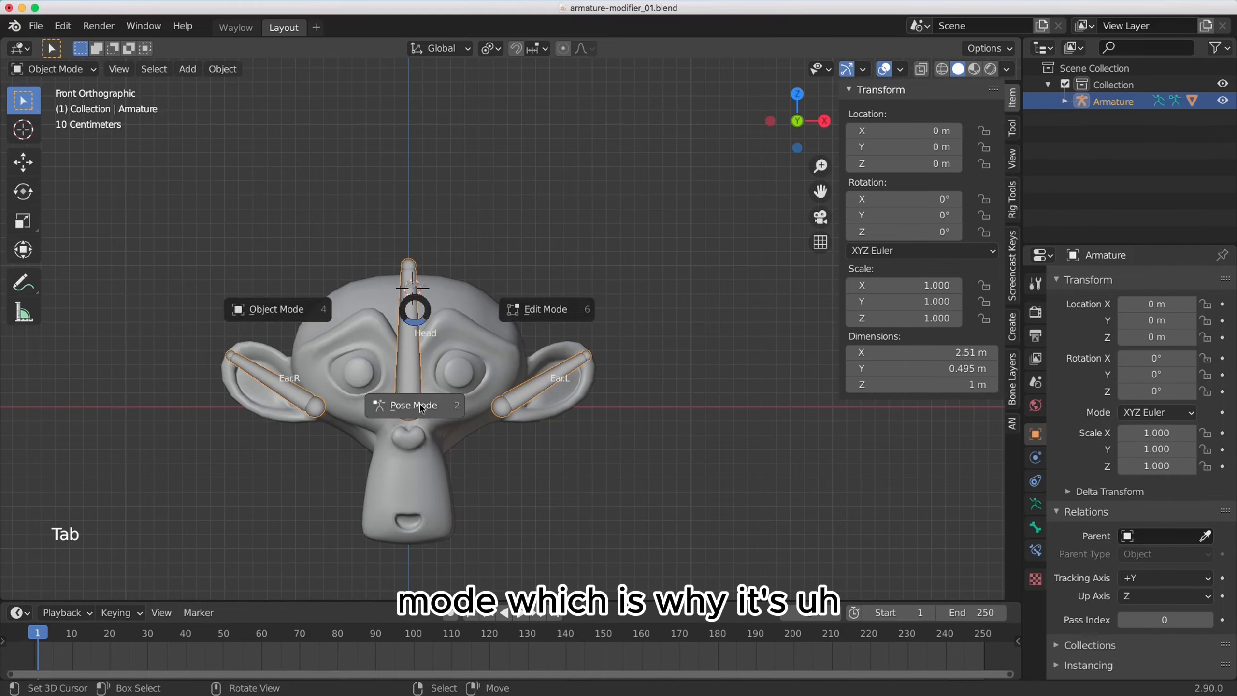
pyautogui.rightClick(410, 360)
pyautogui.rightClick(529, 400)
# - Return to Object Mode, select Suzanne with the armature as active object, and review the With Empty Groups parenting option
pyautogui.press('Tab')
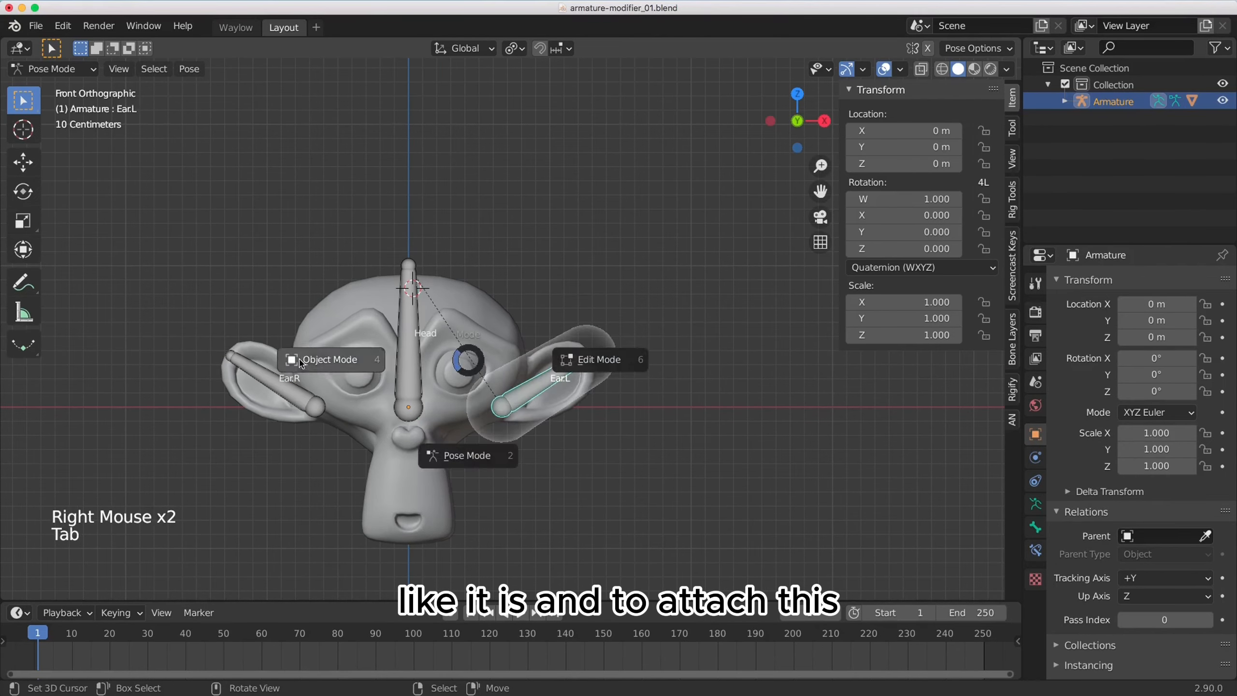
pyautogui.rightClick(470, 324)
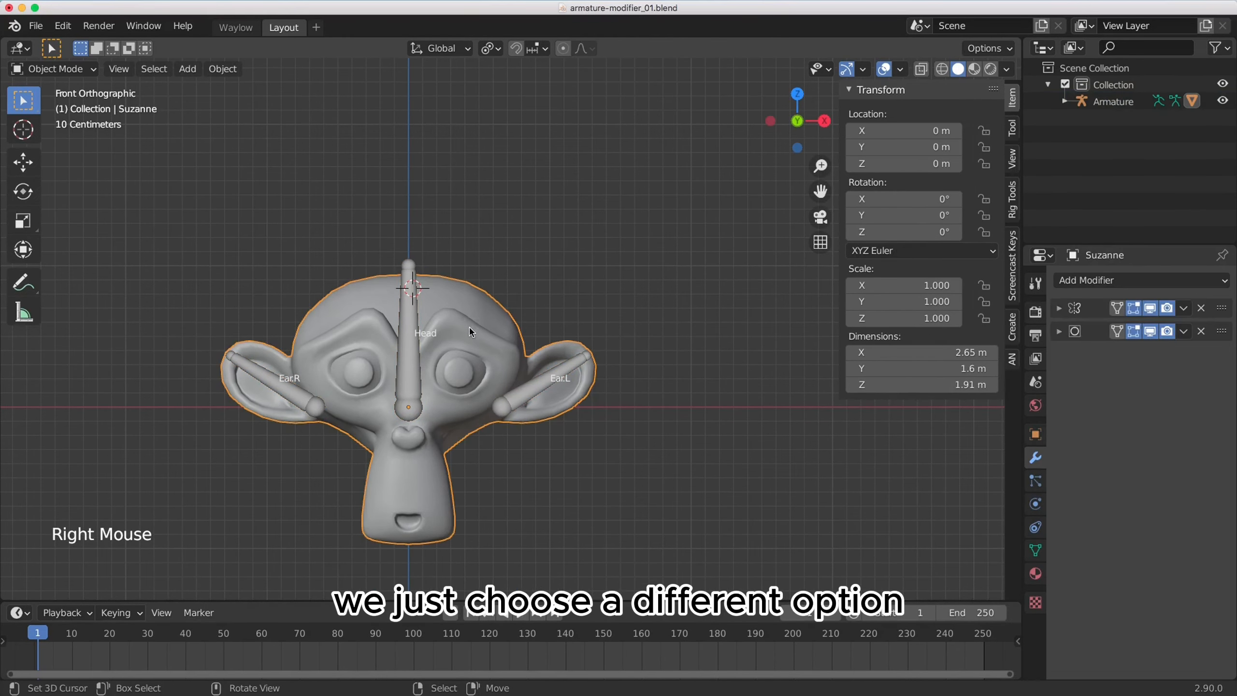
pyautogui.keyDown('shift'); pyautogui.rightClick(415, 323); pyautogui.keyUp('shift')
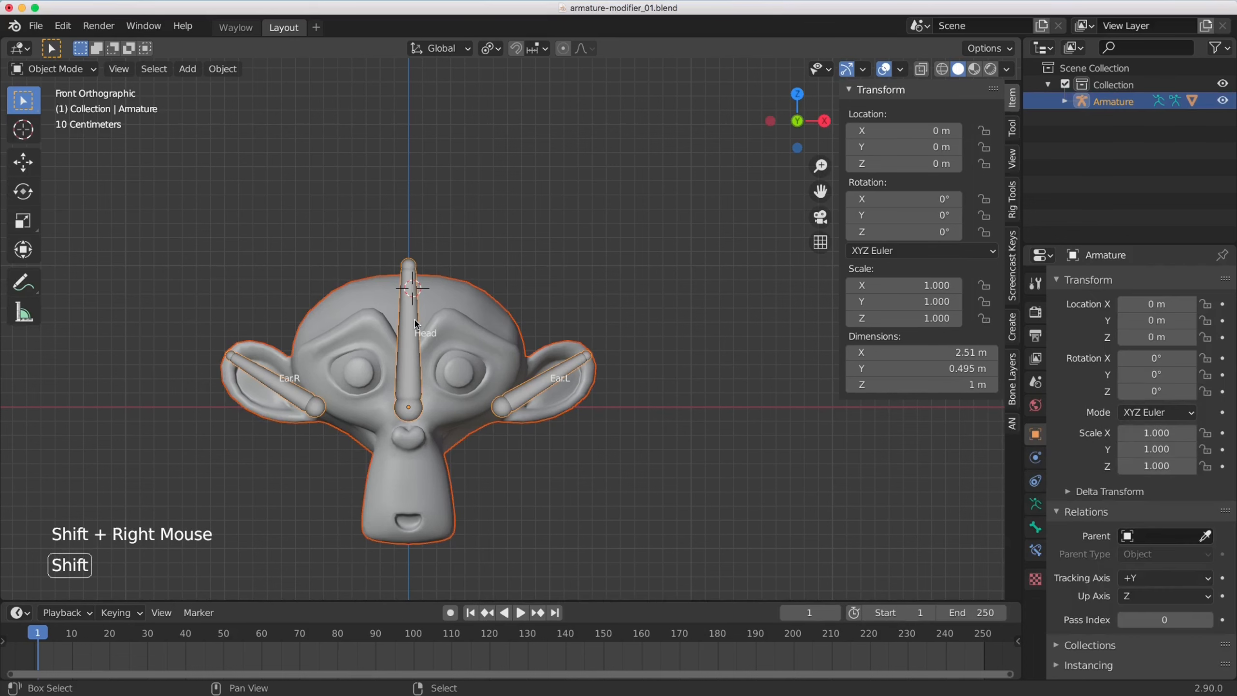
pyautogui.hotkey('ctrl', 'p')
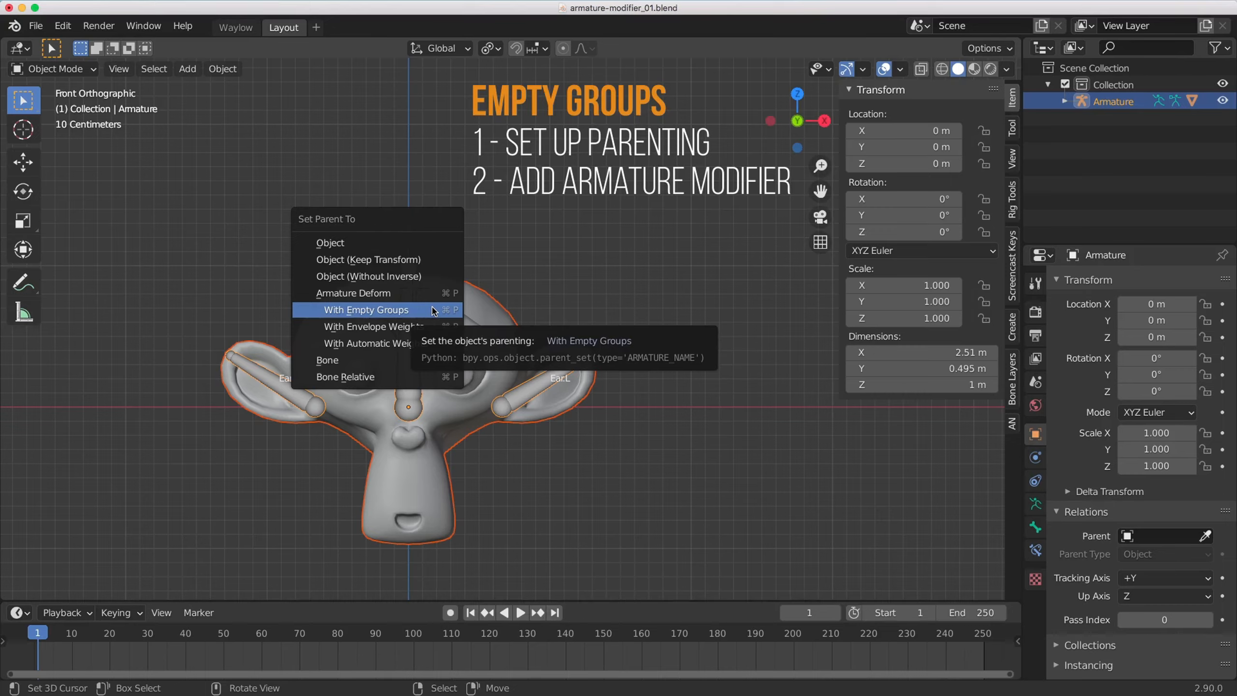
pyautogui.click(433, 311)
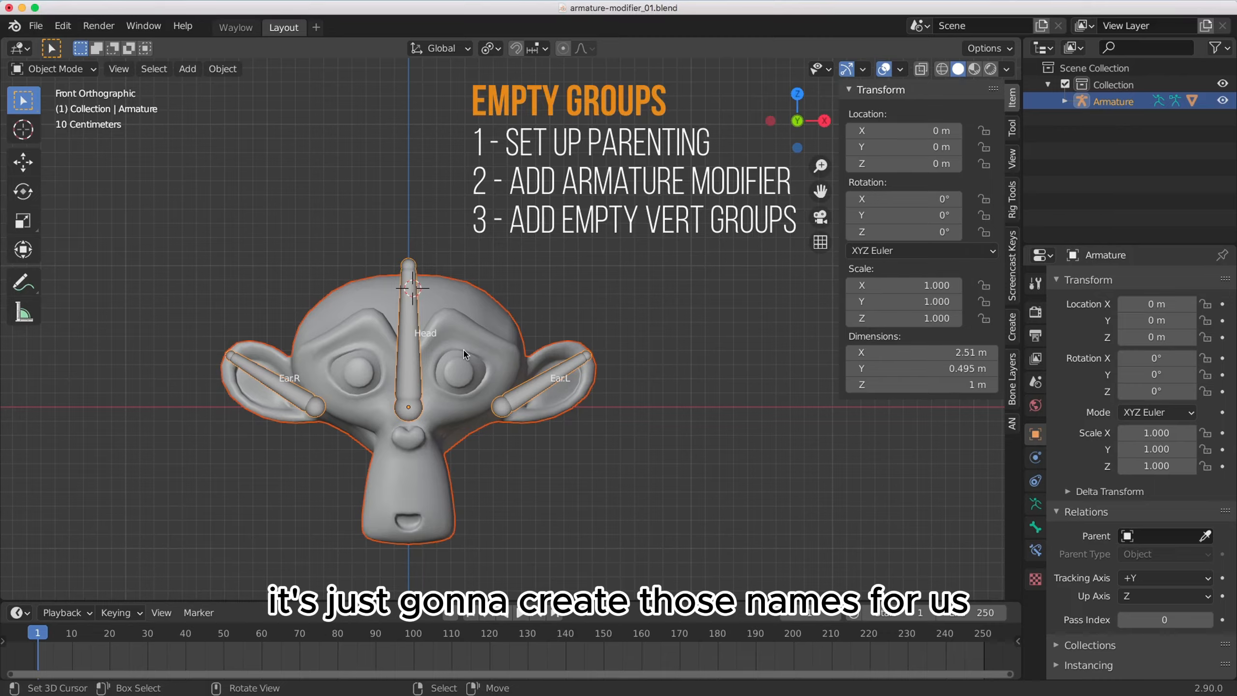
# - Review the With Envelope Weights parenting option and inspect the EarL bone's envelope in Pose Mode and Edit Mode
pyautogui.hotkey('ctrl', 'p')
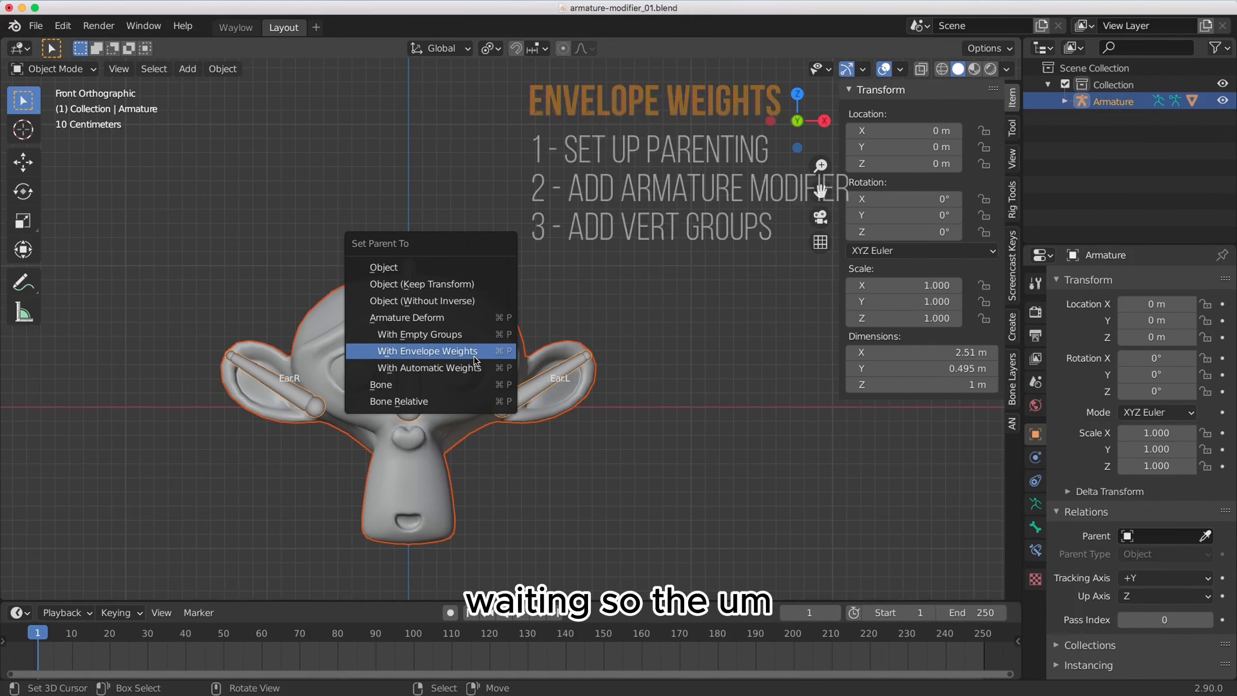
pyautogui.click(487, 352)
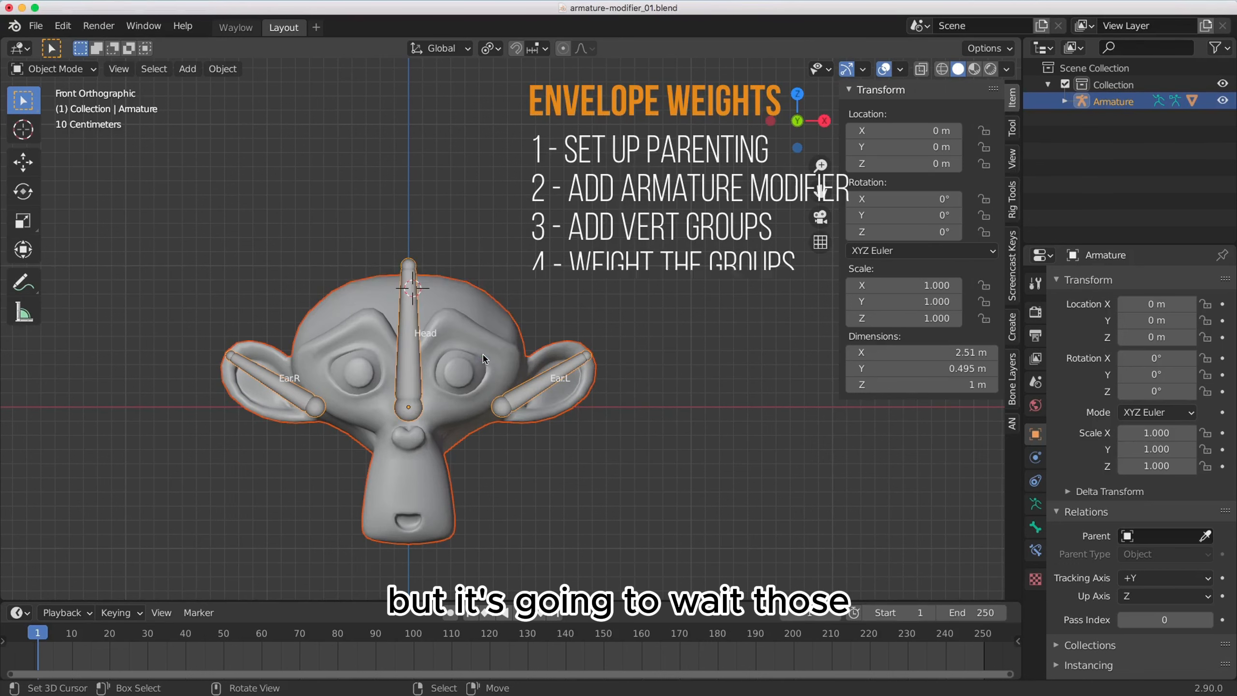
pyautogui.moveTo(569, 364); pyautogui.dragTo(557, 387, button='middle')
pyautogui.press('Tab')
pyautogui.click(557, 480)
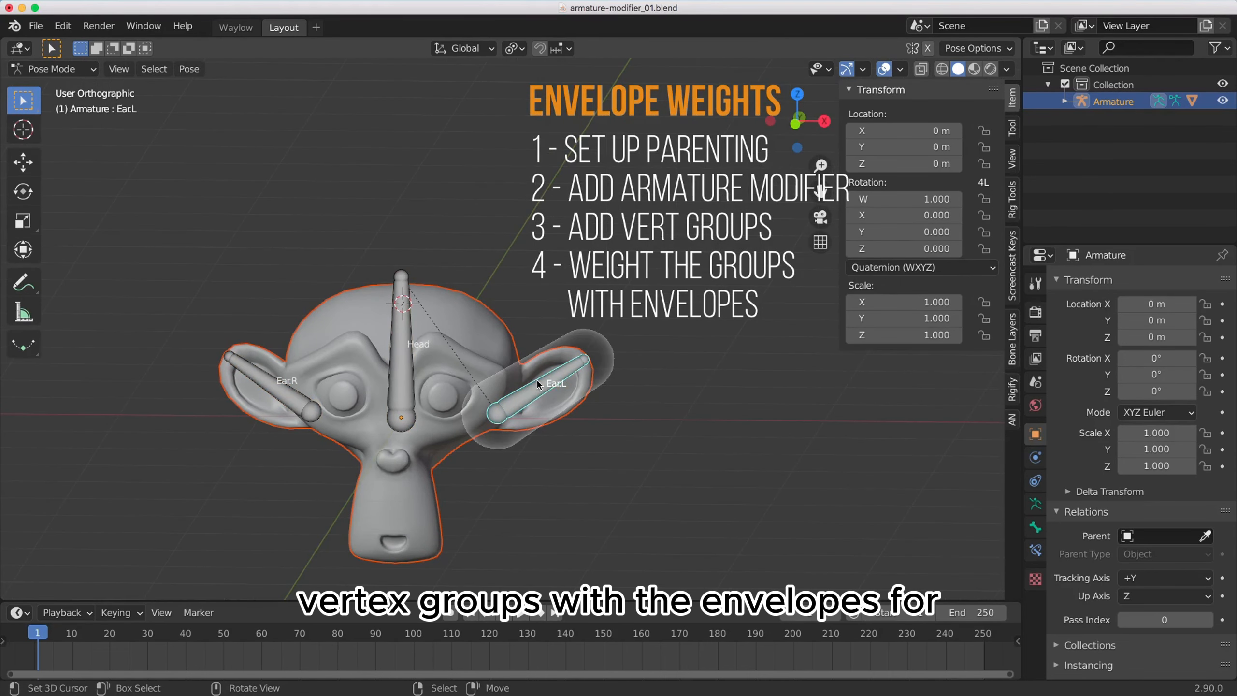
pyautogui.press('Tab')
pyautogui.click(665, 382)
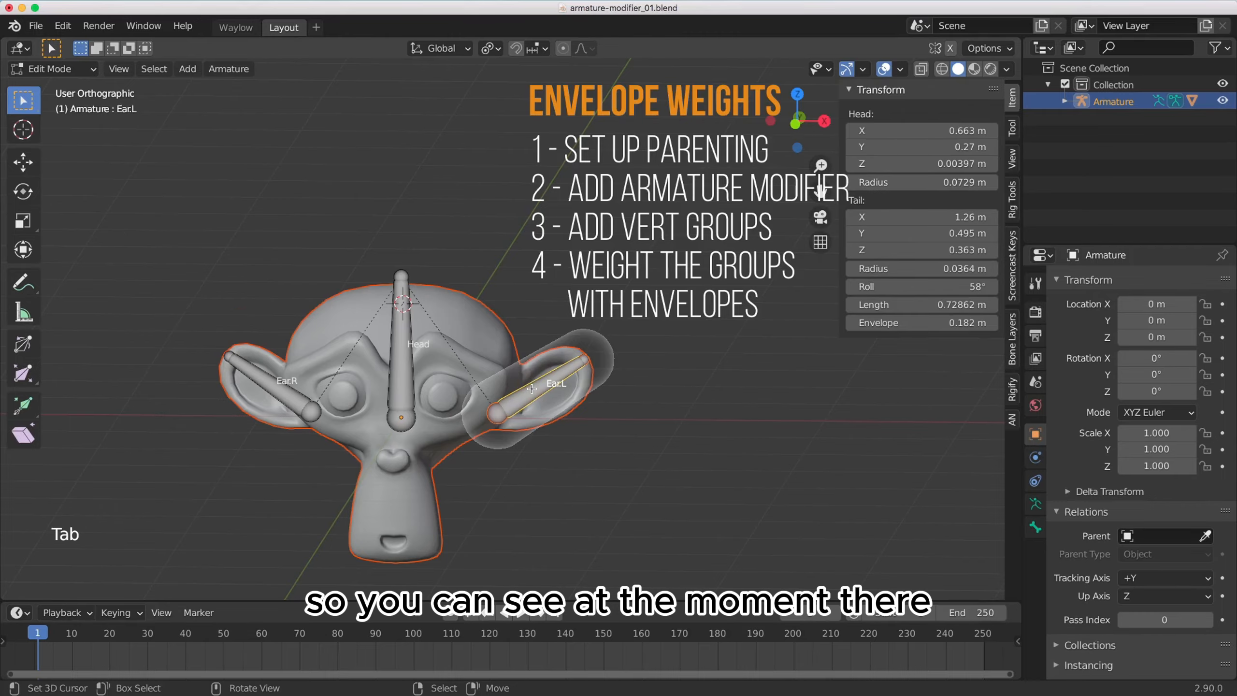
pyautogui.press('Tab')
pyautogui.click(540, 483)
pyautogui.press('Tab')
pyautogui.click(563, 405)
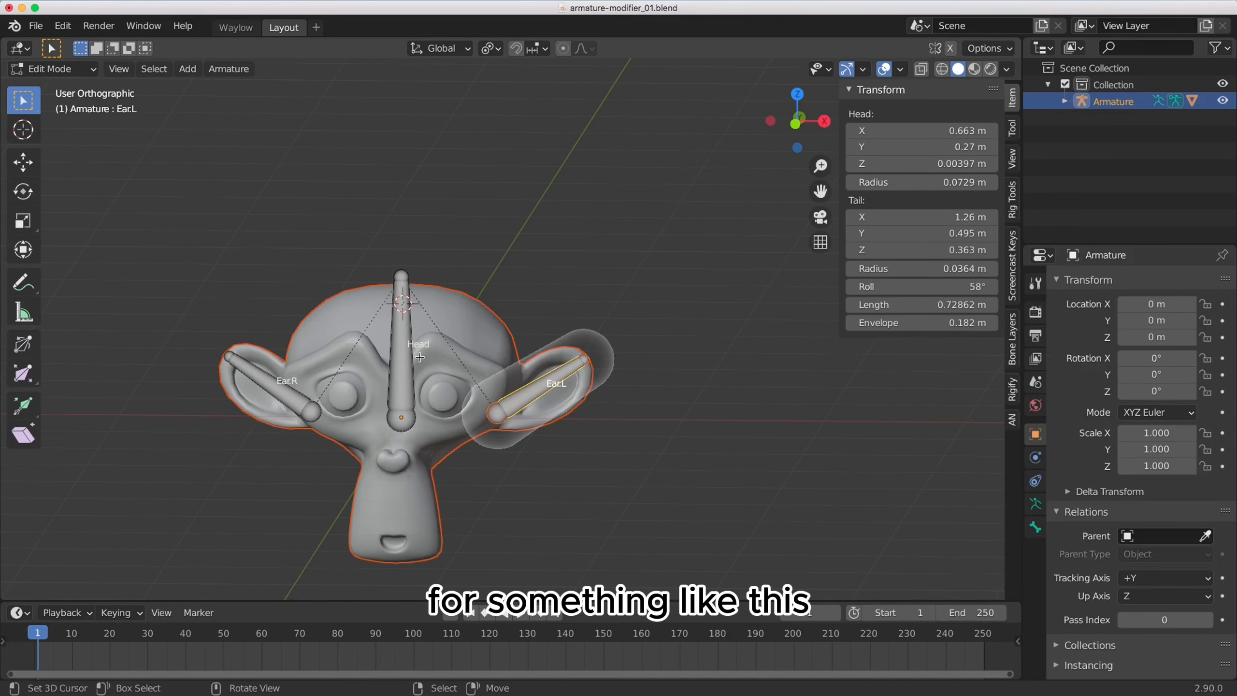
# - Back in Object Mode, parent Suzanne to the armature using Armature Deform With Automatic Weights
pyautogui.press('Tab')
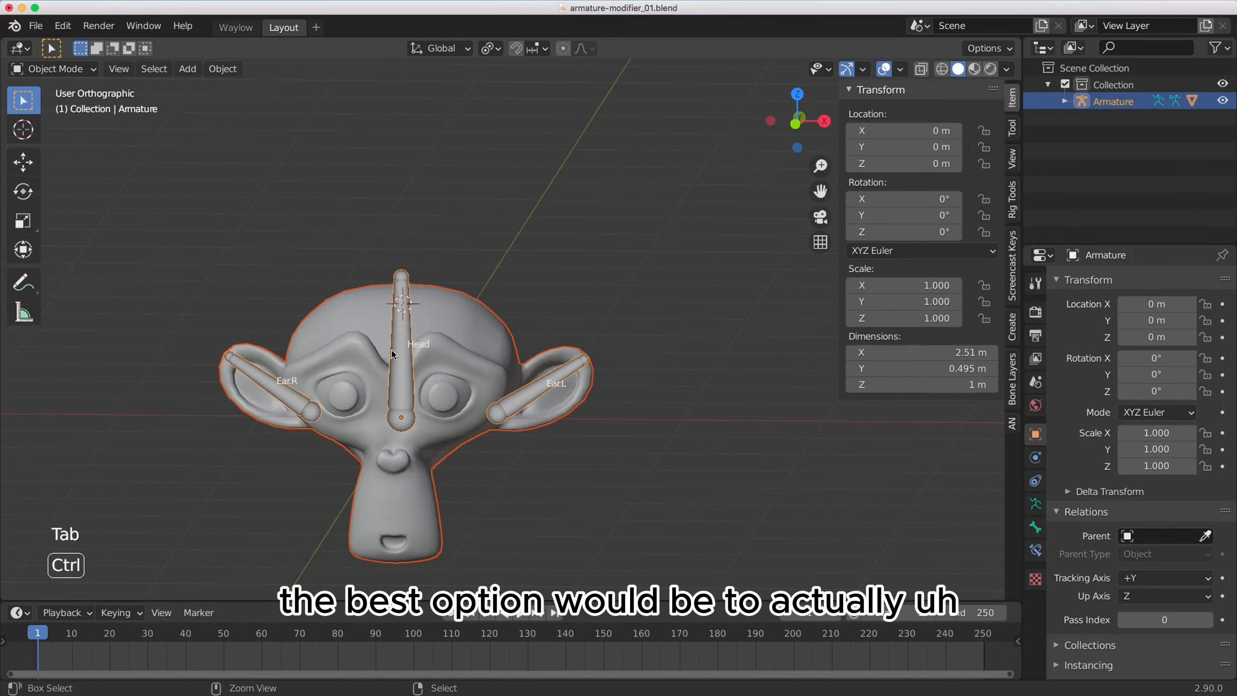
pyautogui.hotkey('ctrl', 'p')
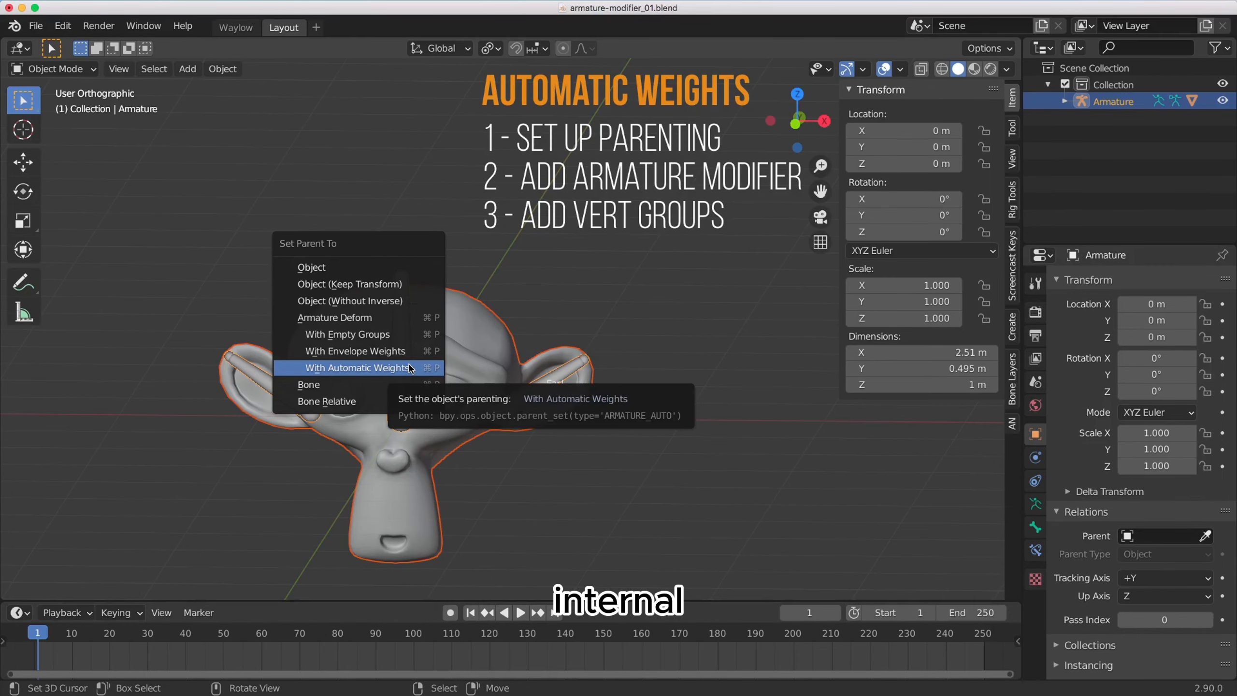
pyautogui.click(410, 367)
pyautogui.moveTo(409, 368); pyautogui.dragTo(512, 388, button='middle')
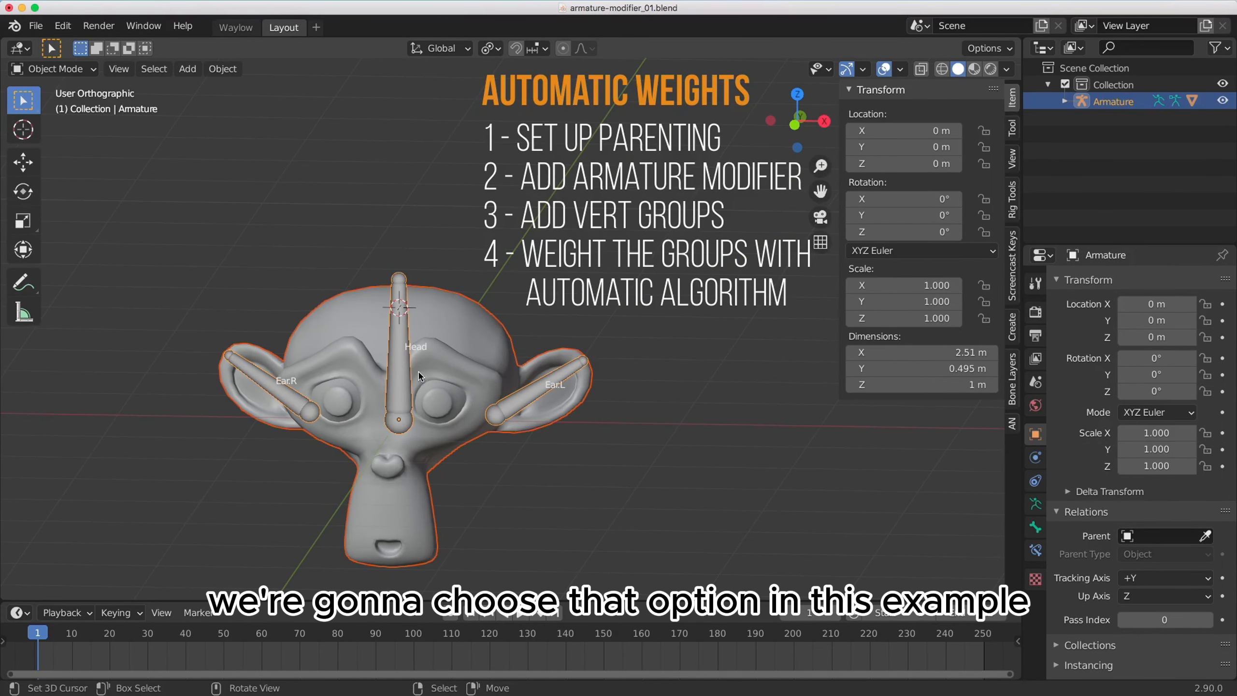
pyautogui.hotkey('ctrl', 'p')
pyautogui.click(426, 389)
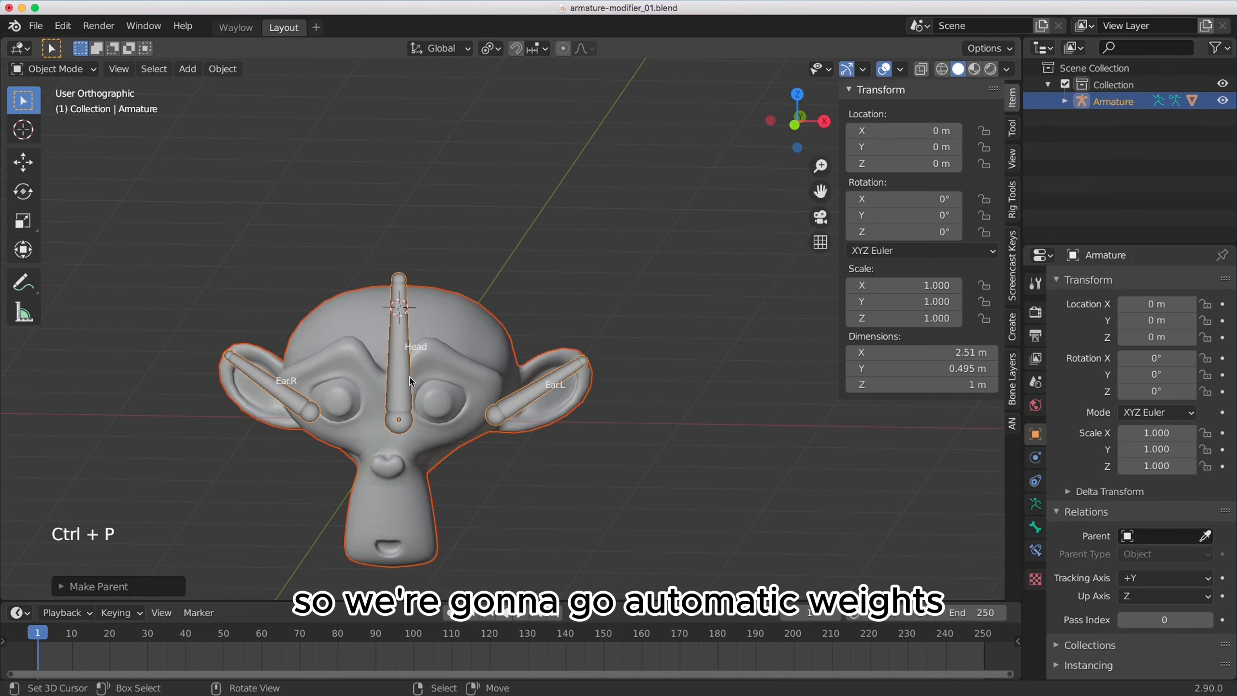
# - Select only the armature and test-move it together with Suzanne, cancelling the move
pyautogui.rightClick(410, 381)
pyautogui.rightClick(410, 380)
pyautogui.press('g')
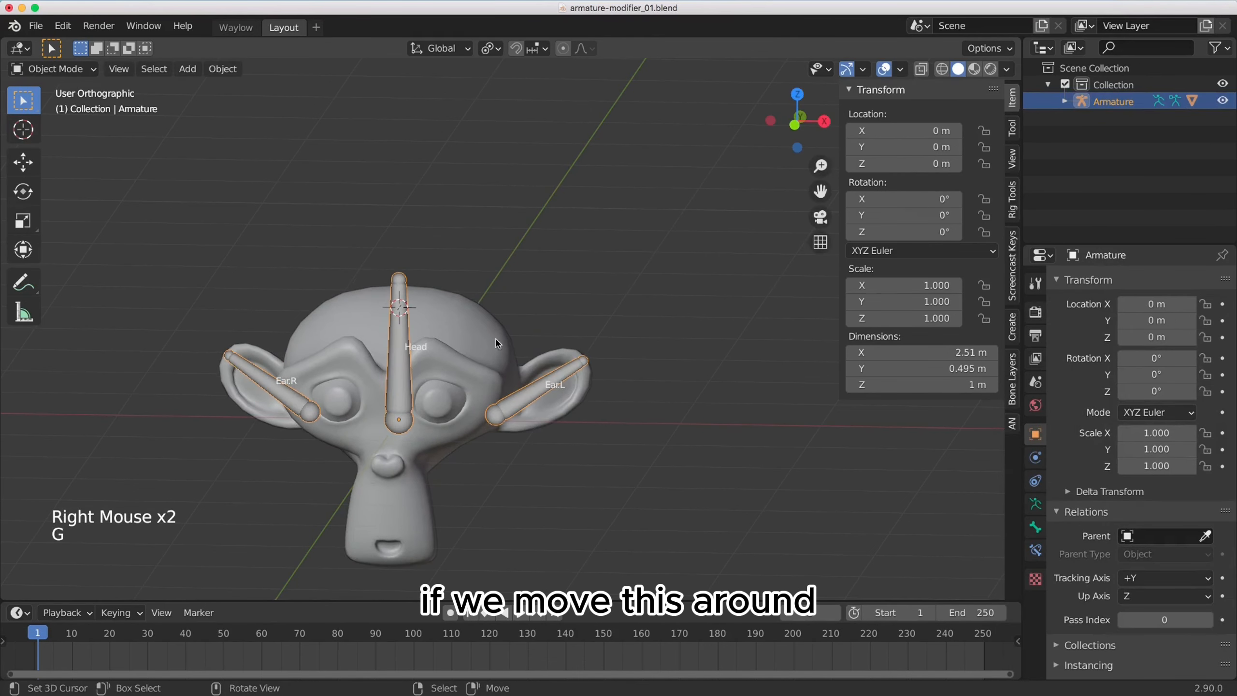
# - Switch the armature to Pose Mode and test-rotate the Head bone, cancelling the rotation
pyautogui.press('Tab')
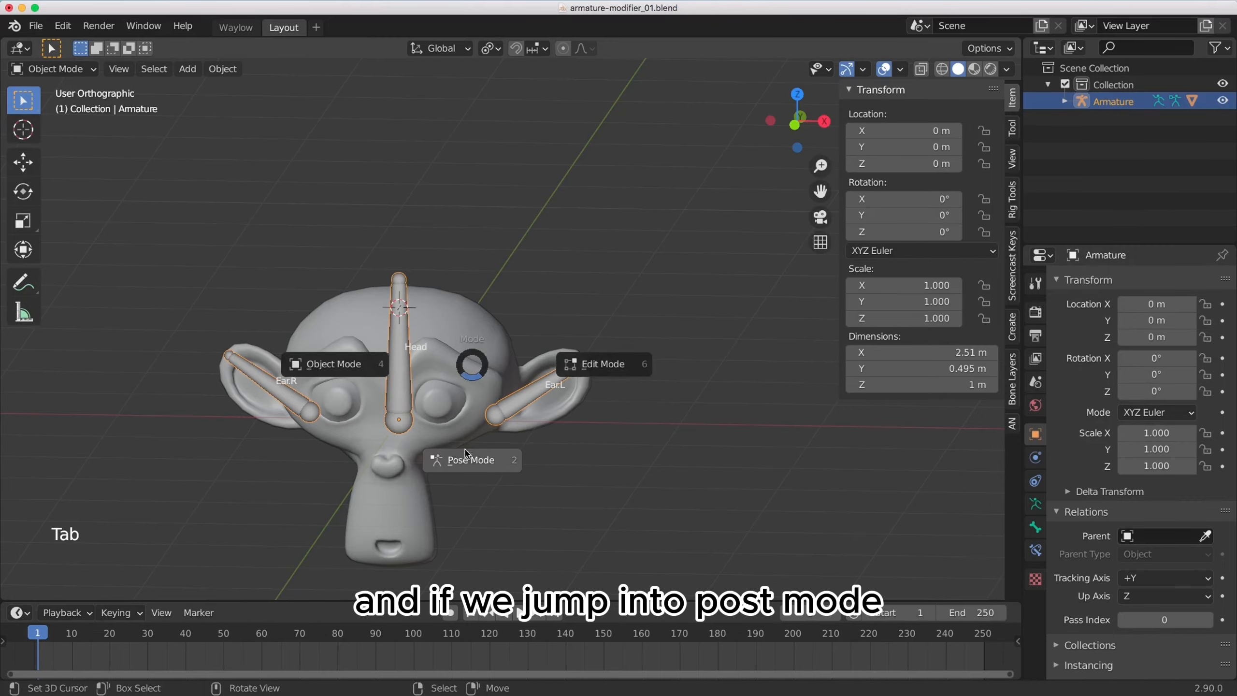
pyautogui.rightClick(403, 345)
pyautogui.press('r')
pyautogui.rightClick(525, 338)
# - Test the ear's deformation by rotating and moving the EarL bone, cancelling each transform
pyautogui.rightClick(560, 376)
pyautogui.press('r')
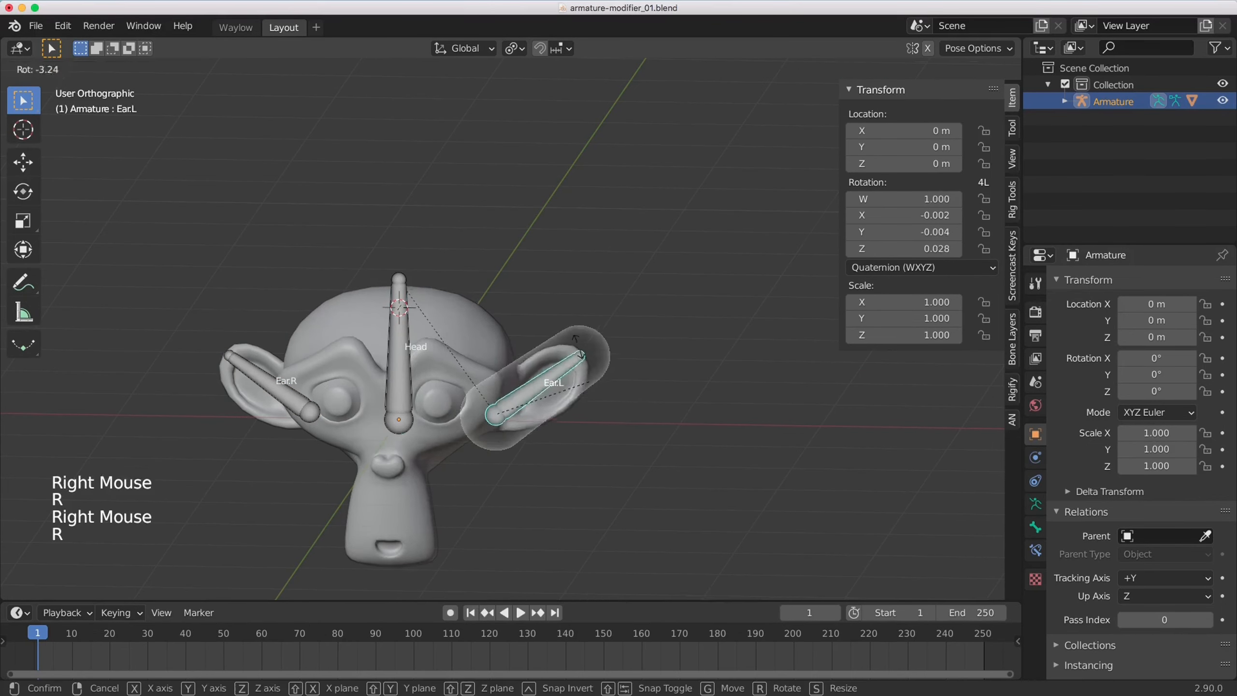
pyautogui.rightClick(601, 372)
pyautogui.press('g')
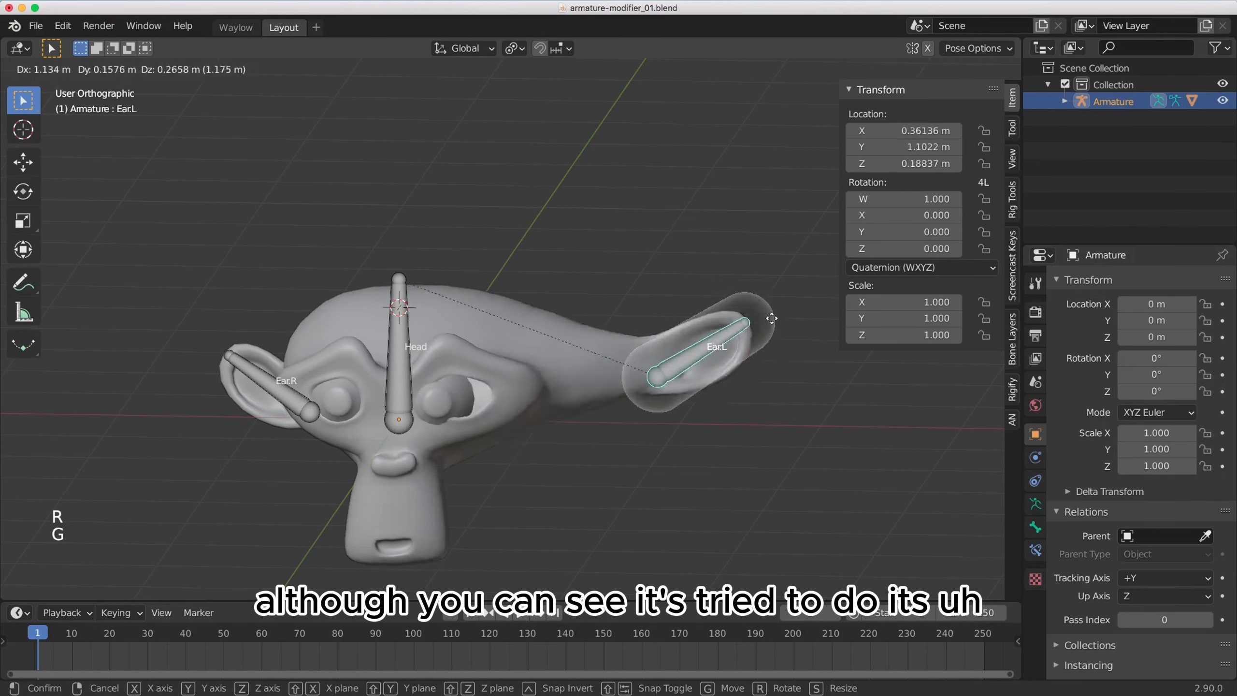
pyautogui.rightClick(653, 380)
pyautogui.press('r')
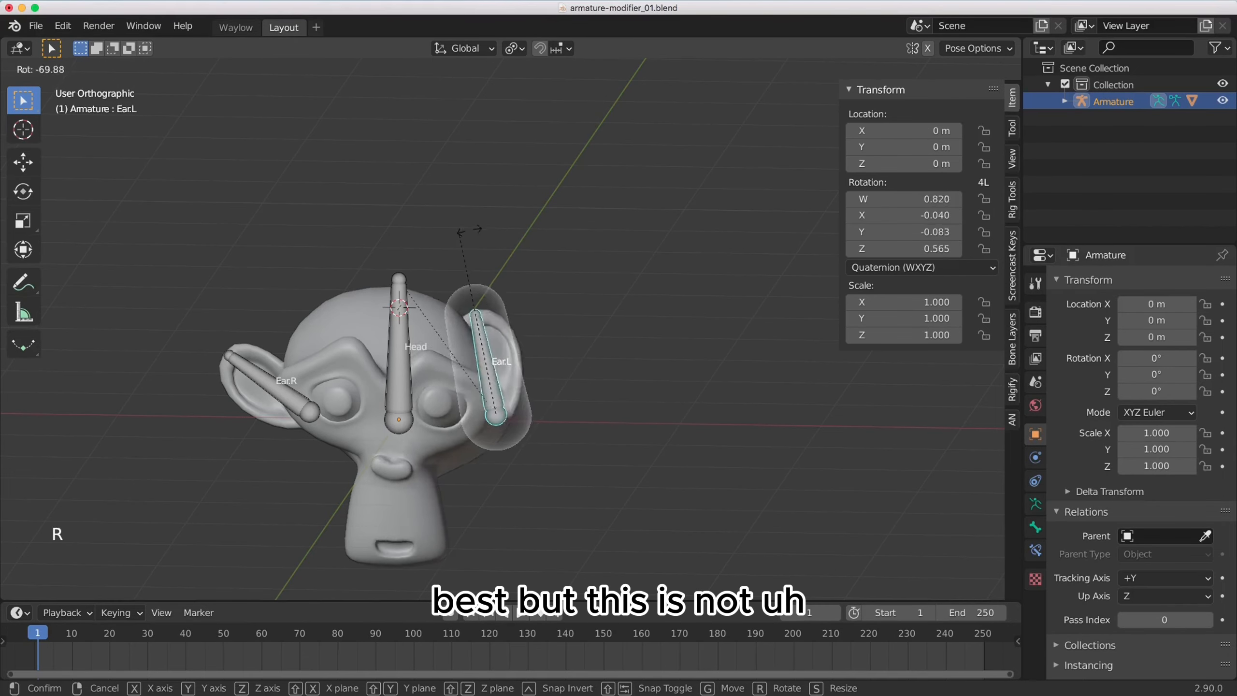
pyautogui.rightClick(591, 428)
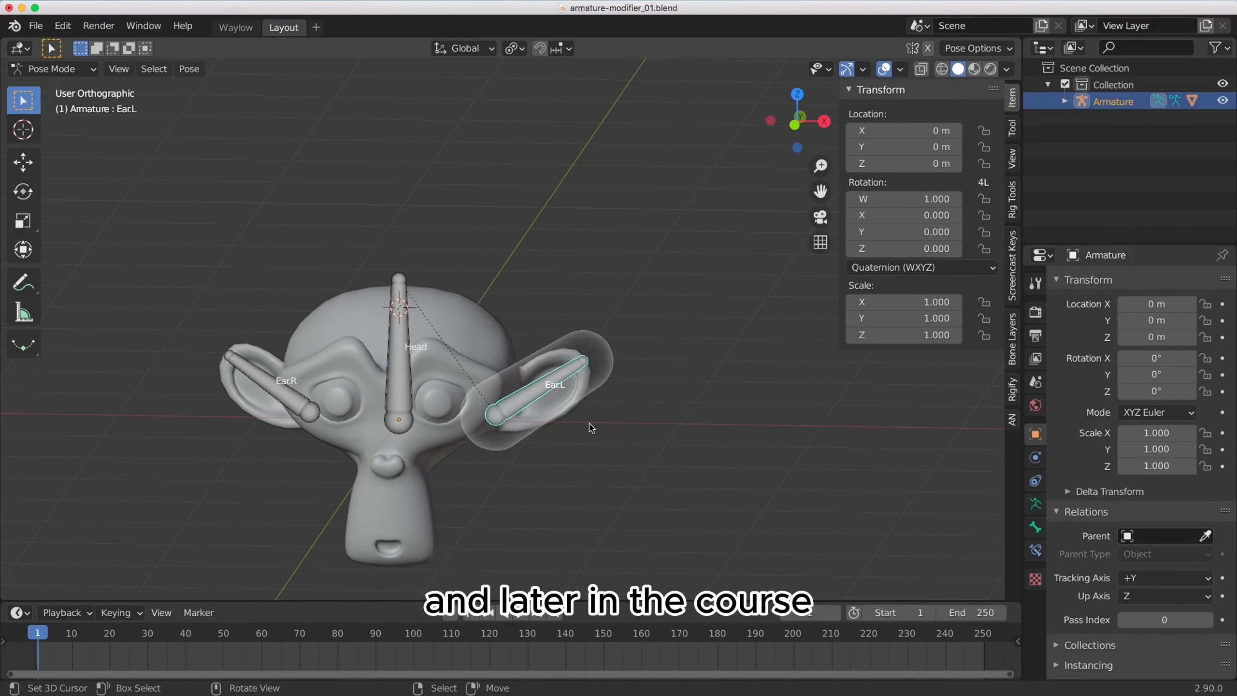